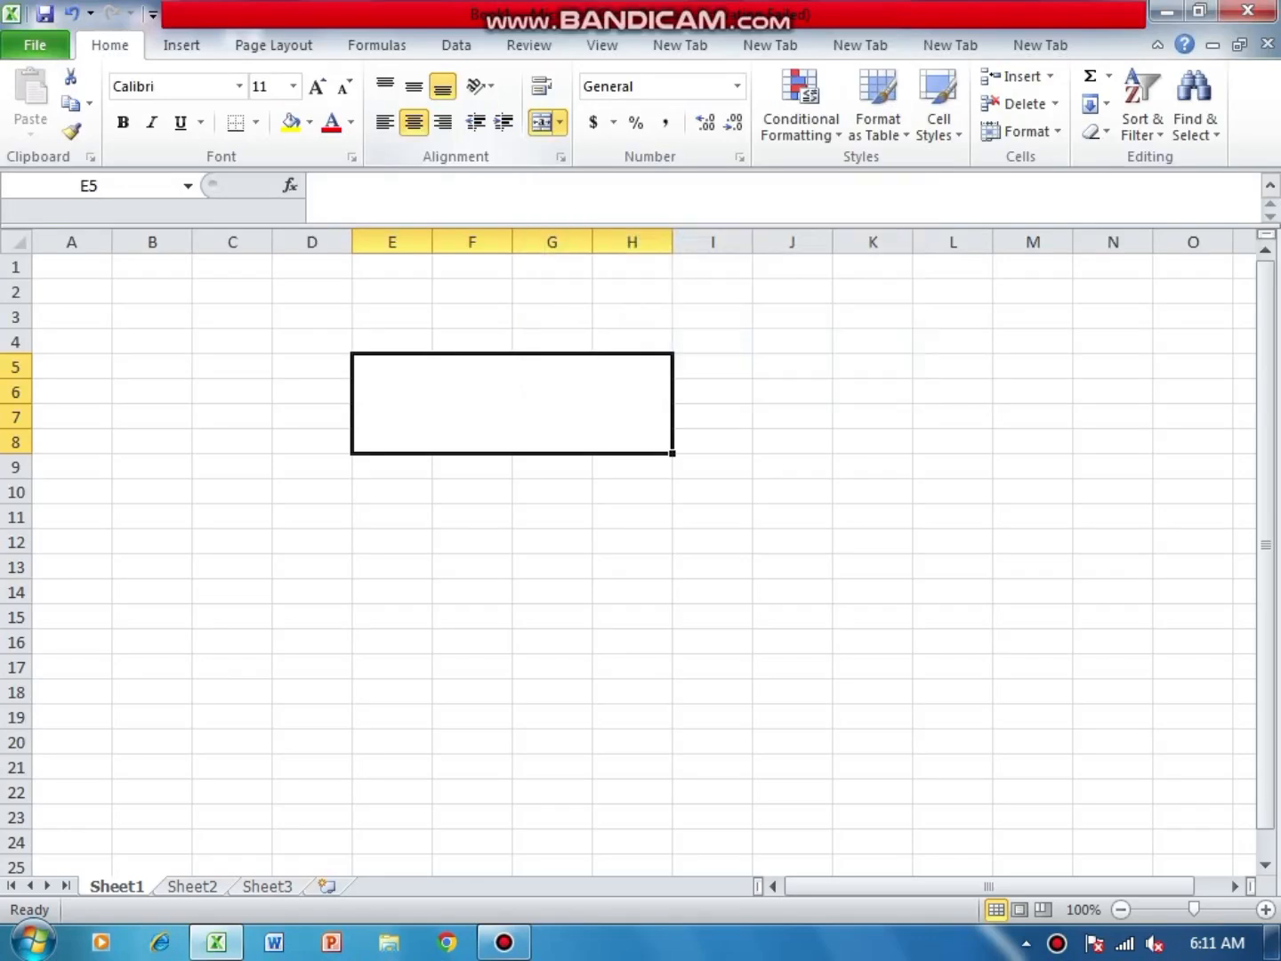
- Enter the heading "11 TABLE" in the merged cell E5:H8 and align it vertically to the middle
type("11")
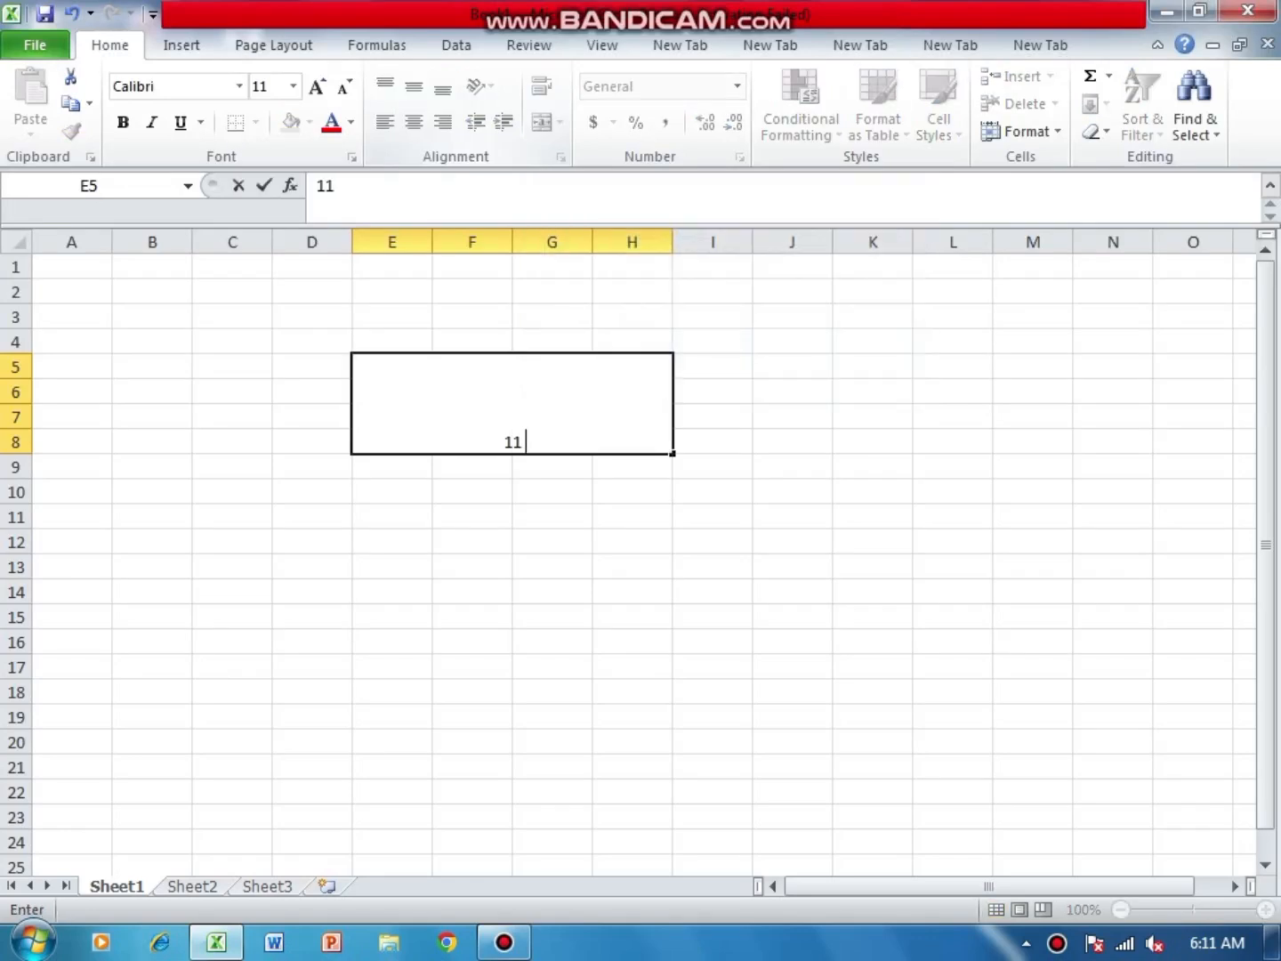
type(" TABLE")
left_click(792, 541)
left_click(512, 404)
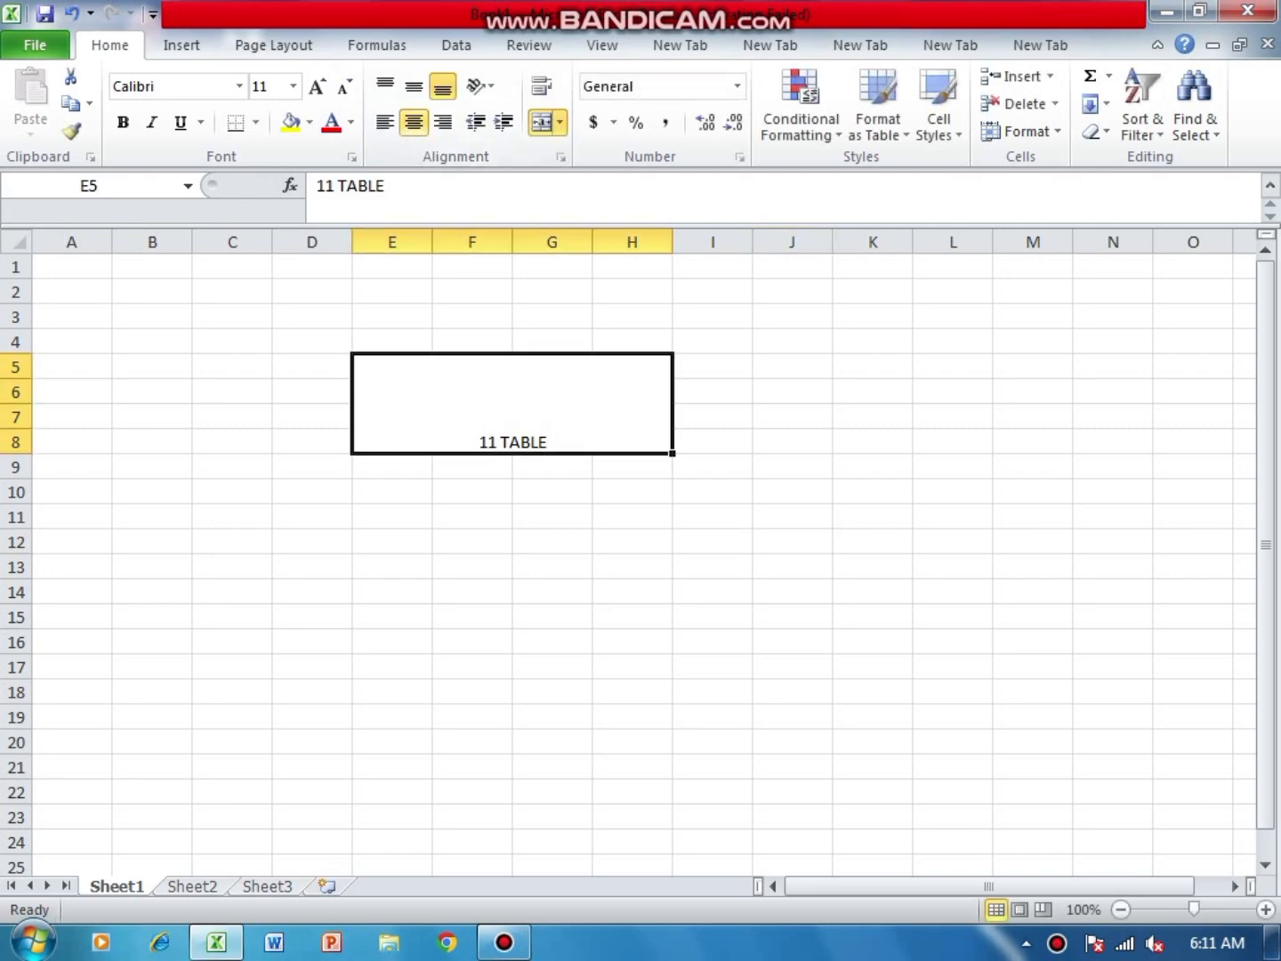
left_click(413, 86)
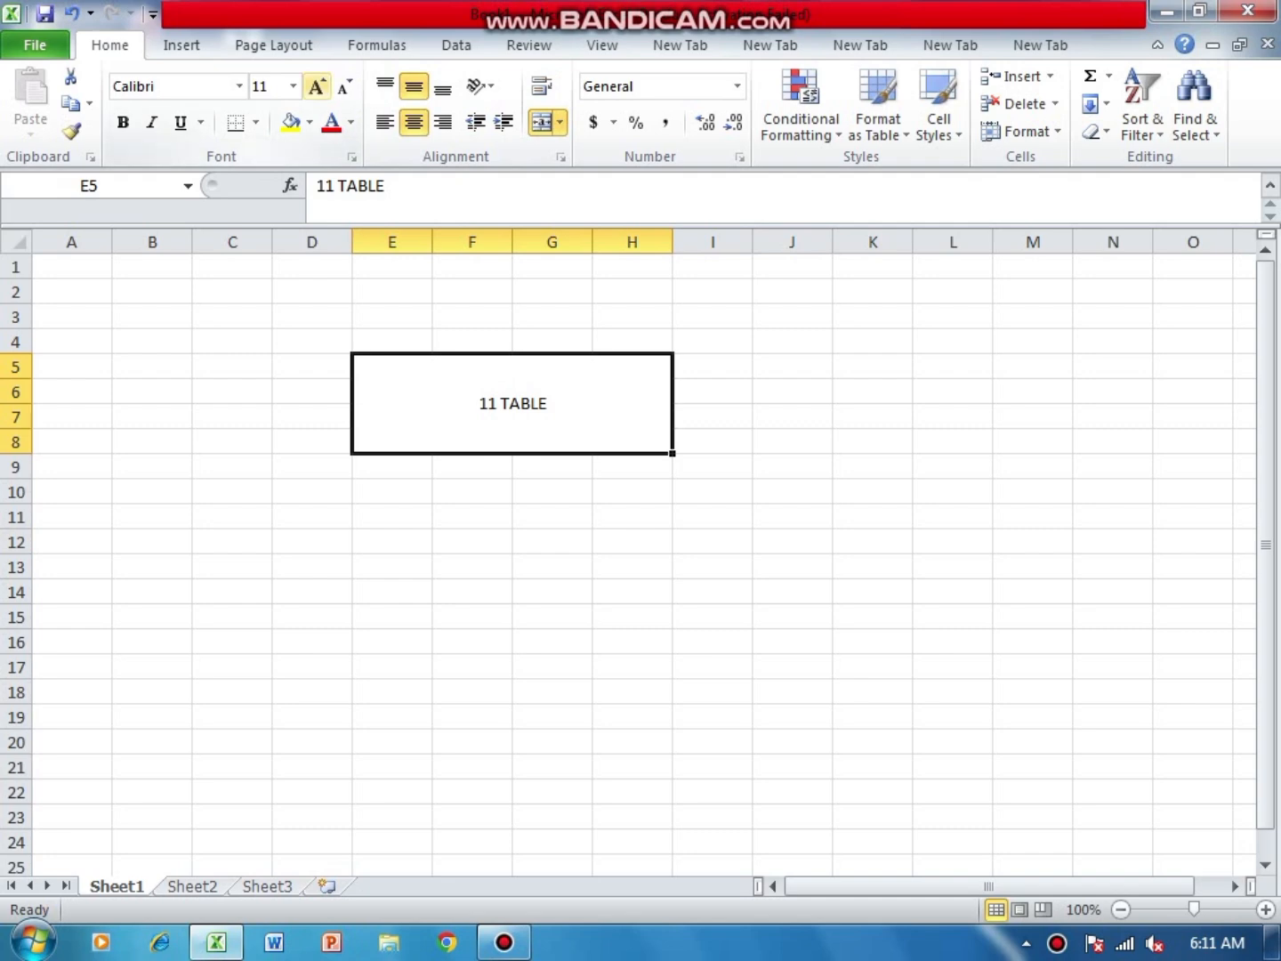
- Format the "11 TABLE" heading with font size 36, a yellow fill and all borders
left_click(293, 87)
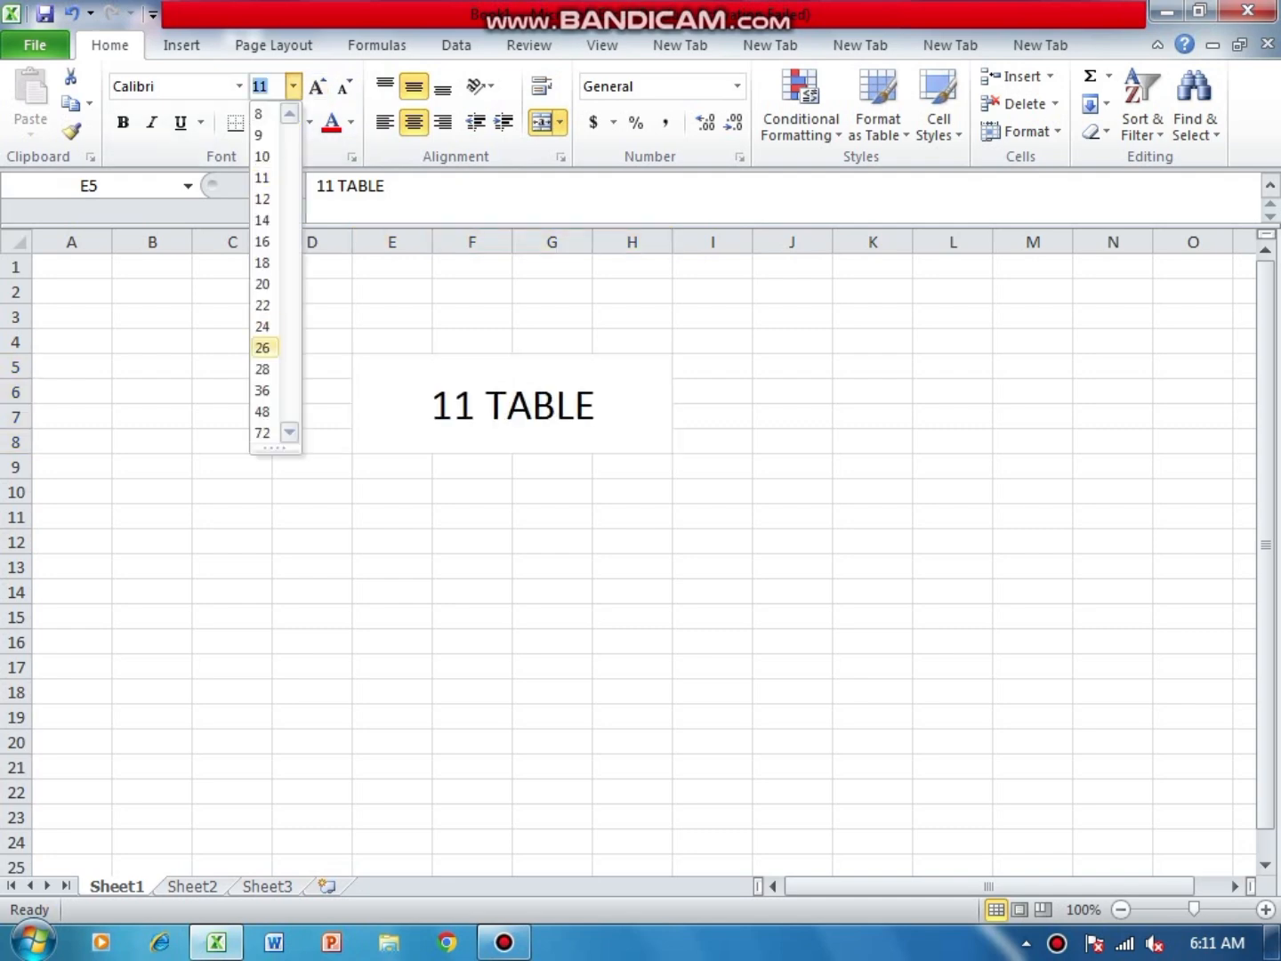
left_click(262, 389)
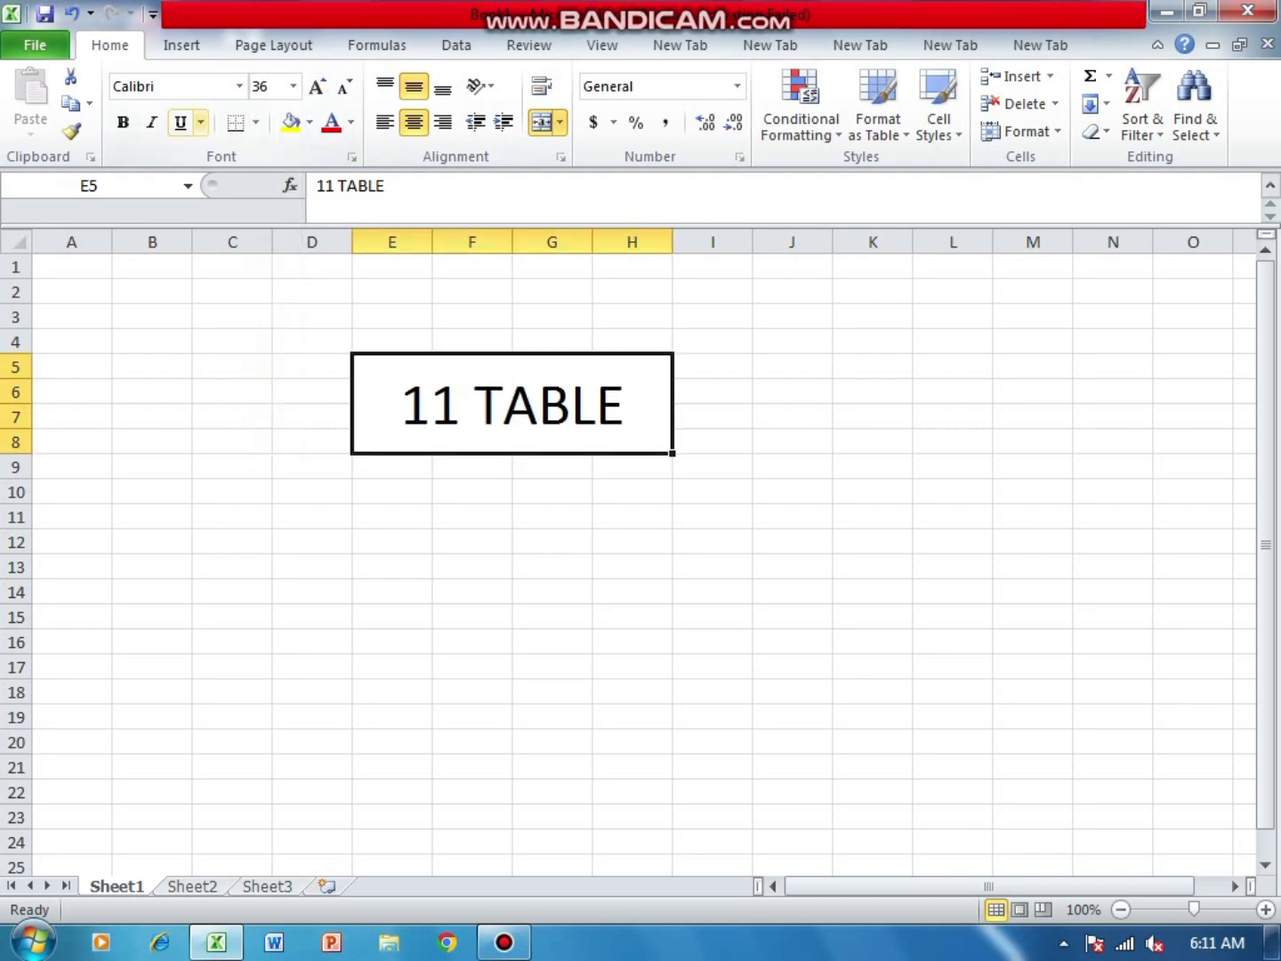
left_click(291, 122)
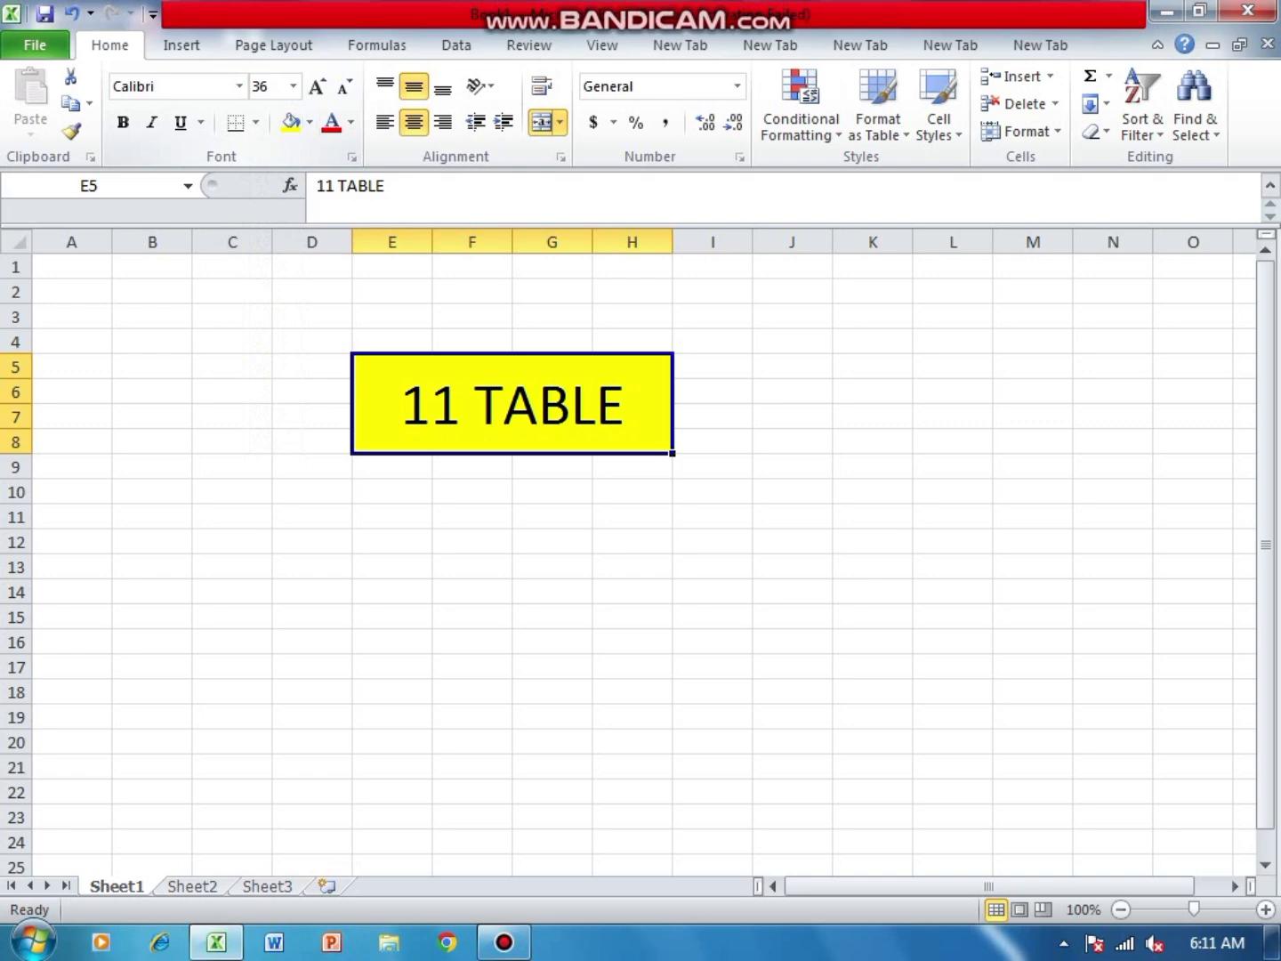
left_click(255, 122)
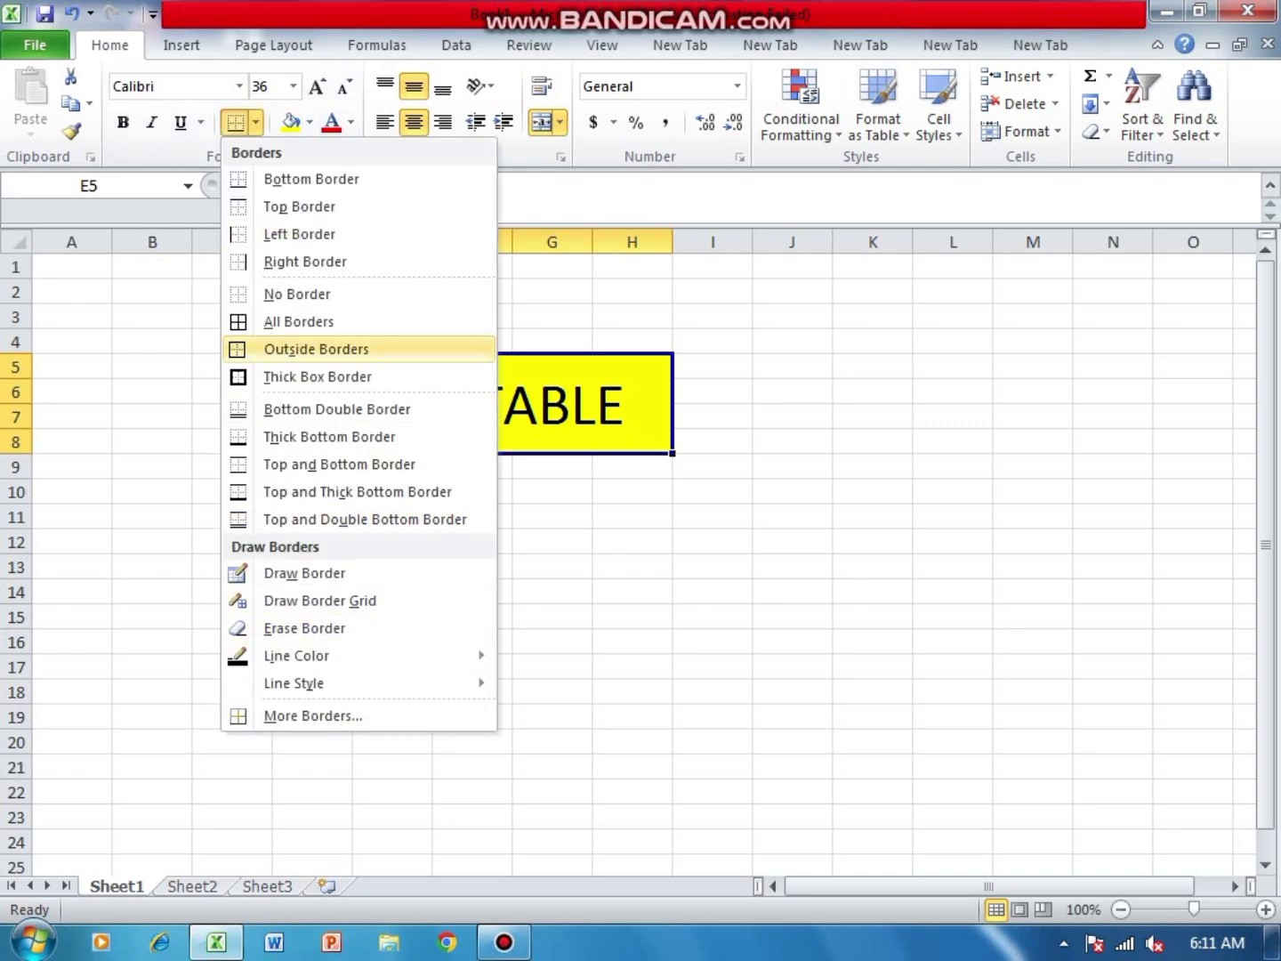
left_click(299, 322)
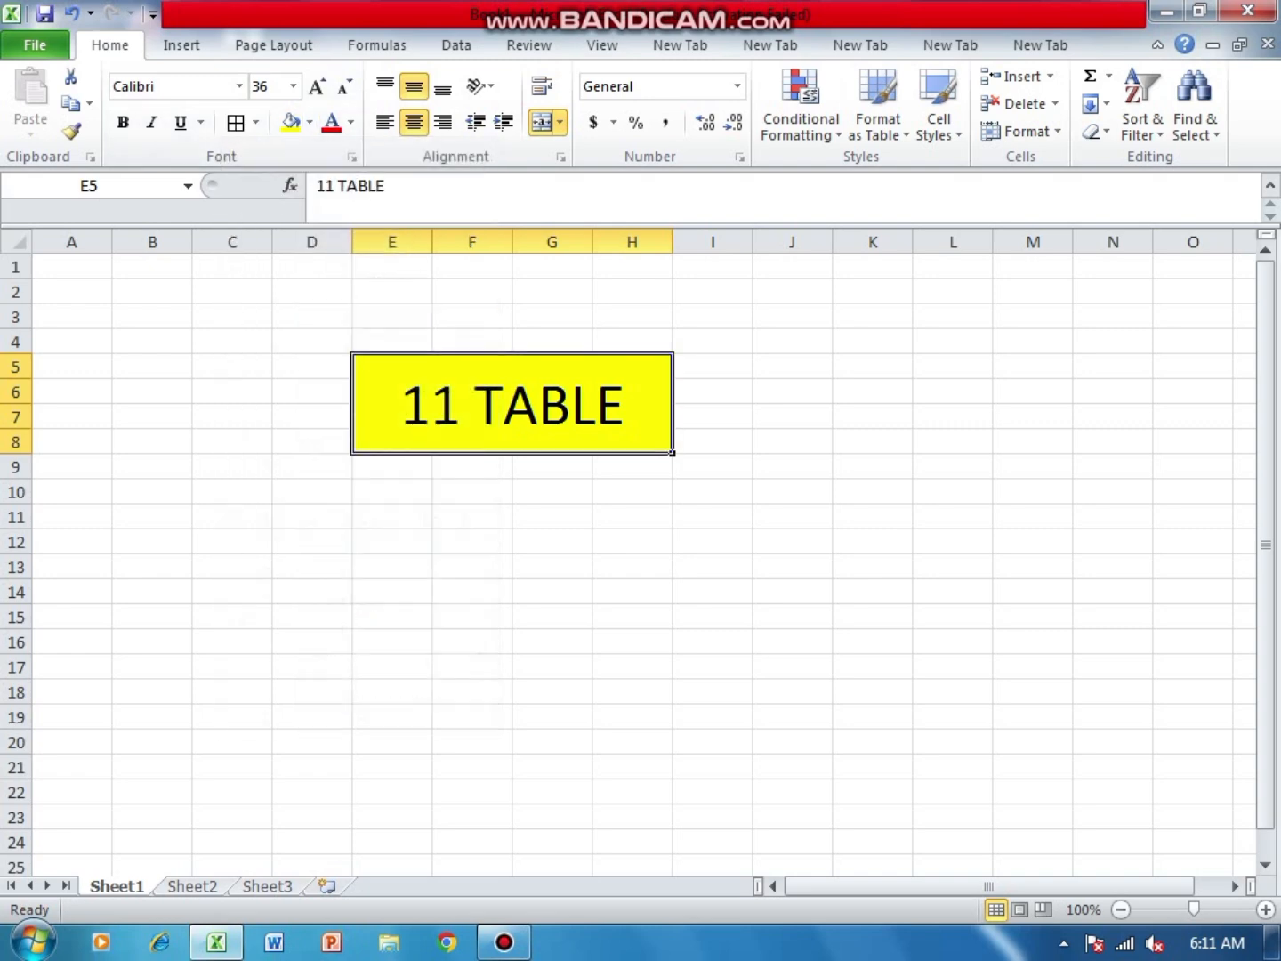
- Draw a border grid over cells D10:J22 below the heading and leave border drawing
left_click(472, 567)
left_click(255, 121)
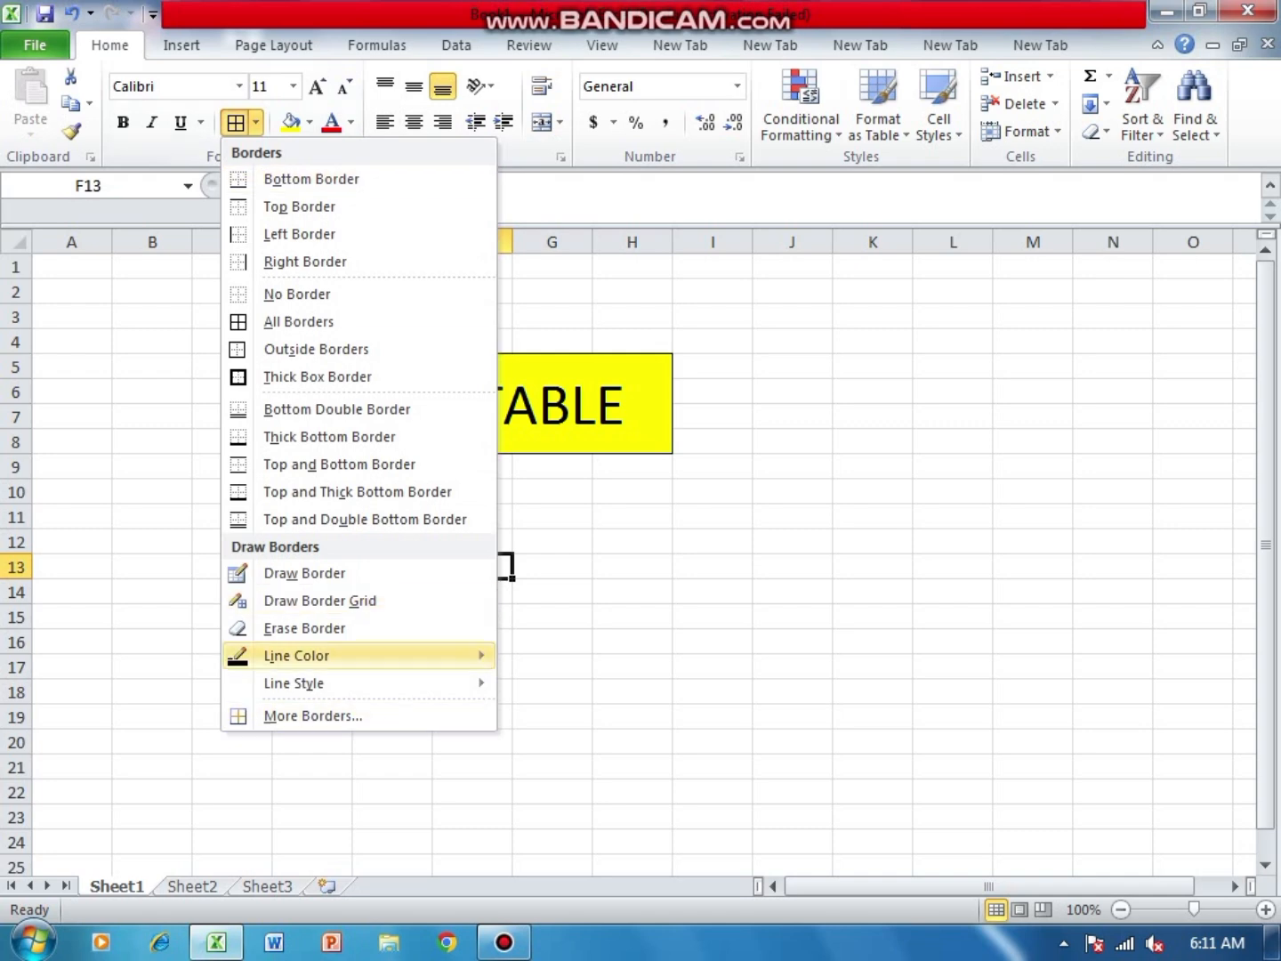
left_click(321, 600)
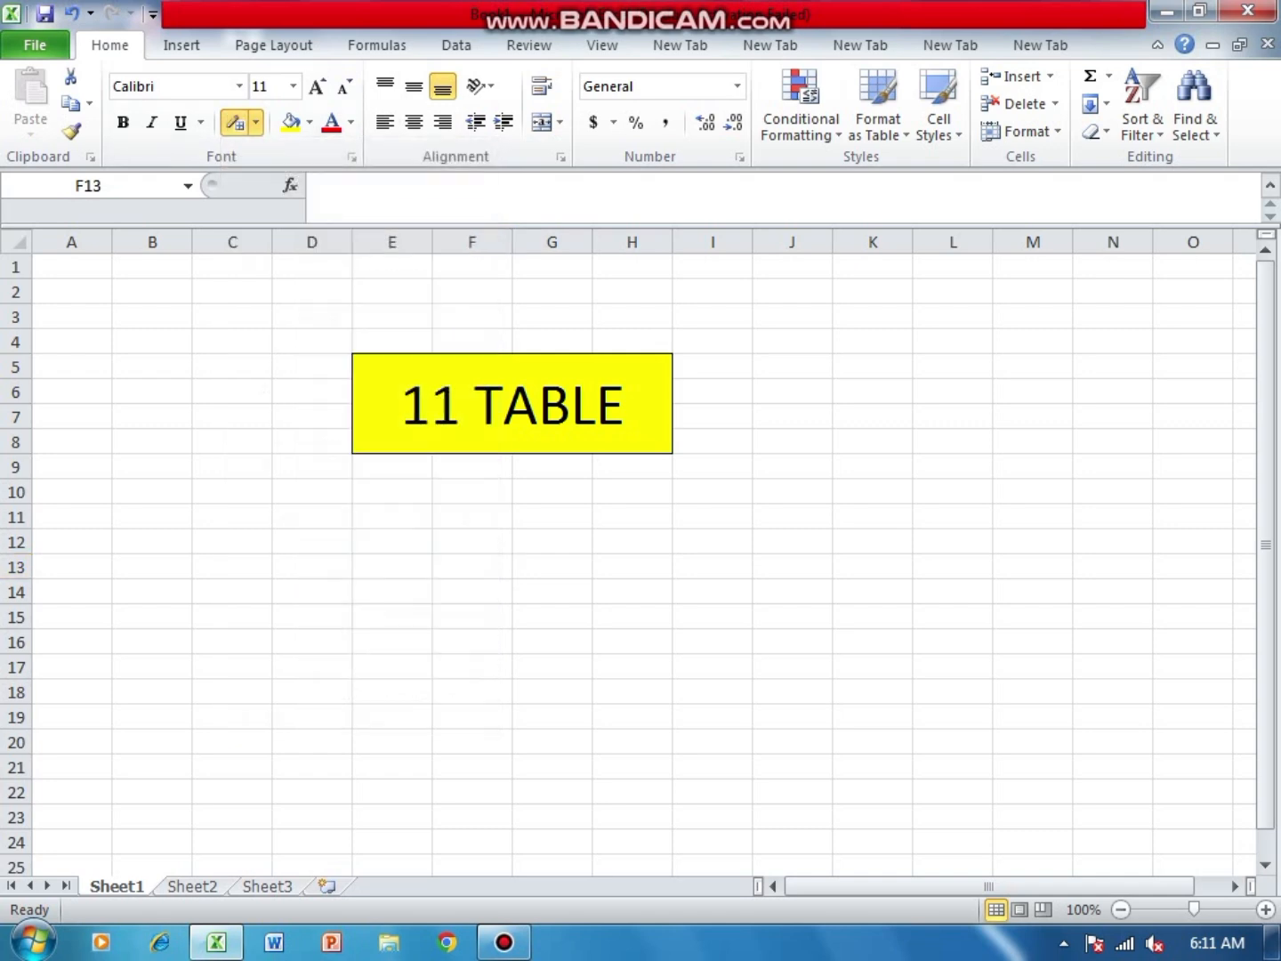
mouse_move(277, 481)
left_mouse_down()
mouse_move(508, 549)
mouse_move(669, 575)
mouse_move(749, 651)
mouse_move(829, 799)
left_mouse_up()
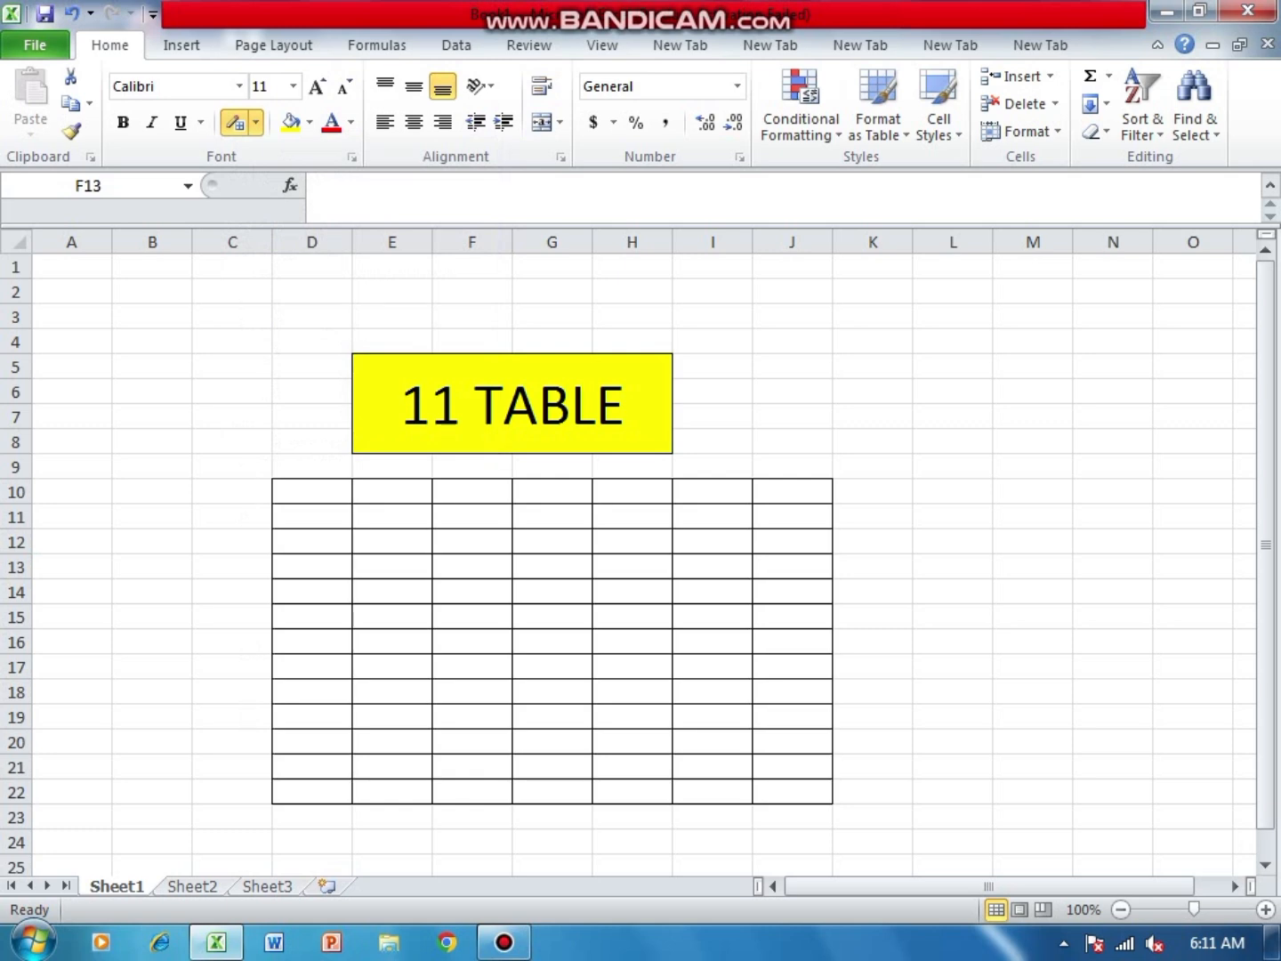
key("Escape")
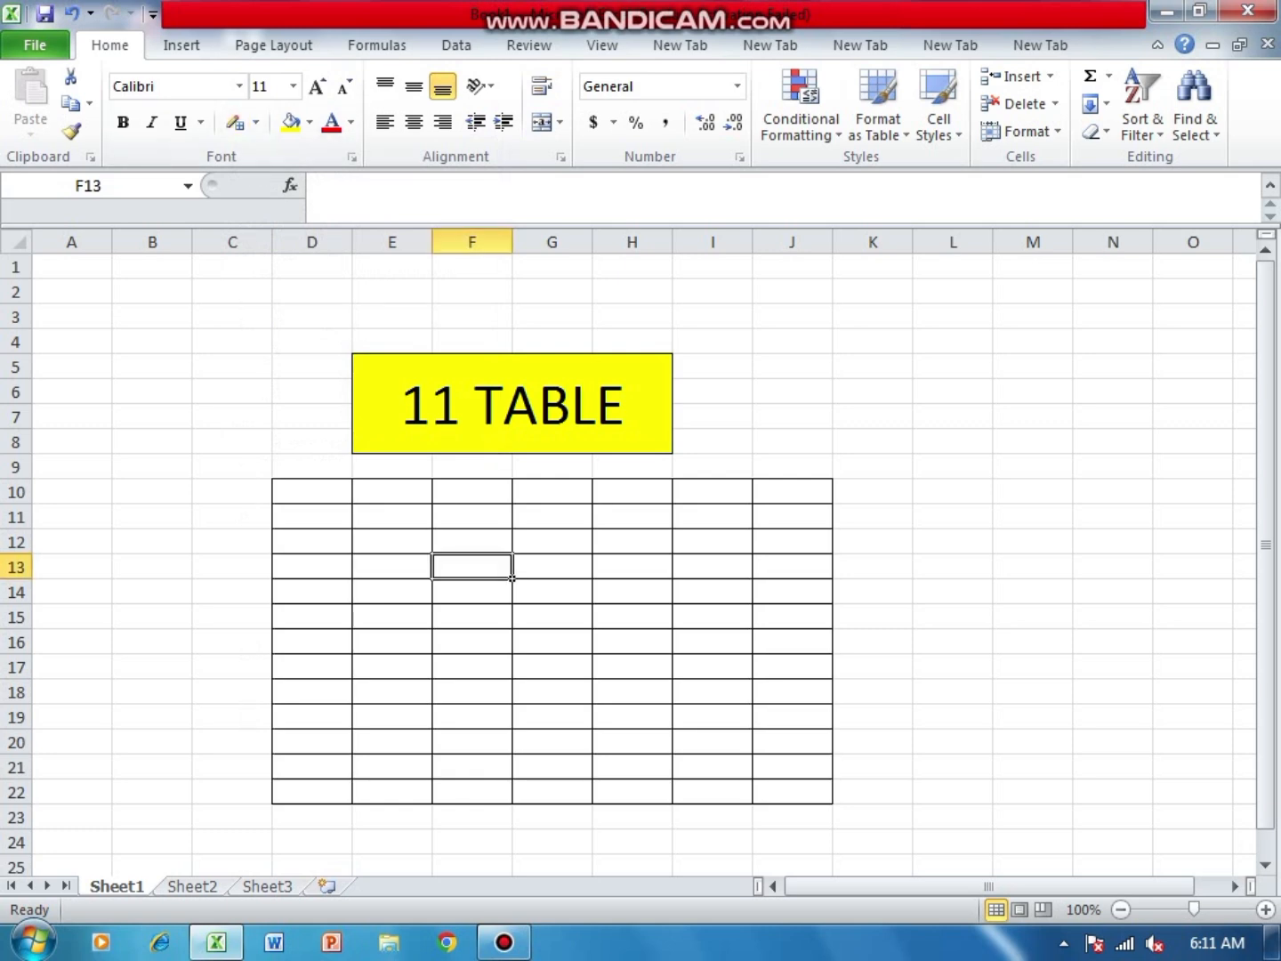
mouse_move(352, 241)
left_mouse_down()
mouse_move(397, 241)
mouse_move(353, 241)
left_mouse_up()
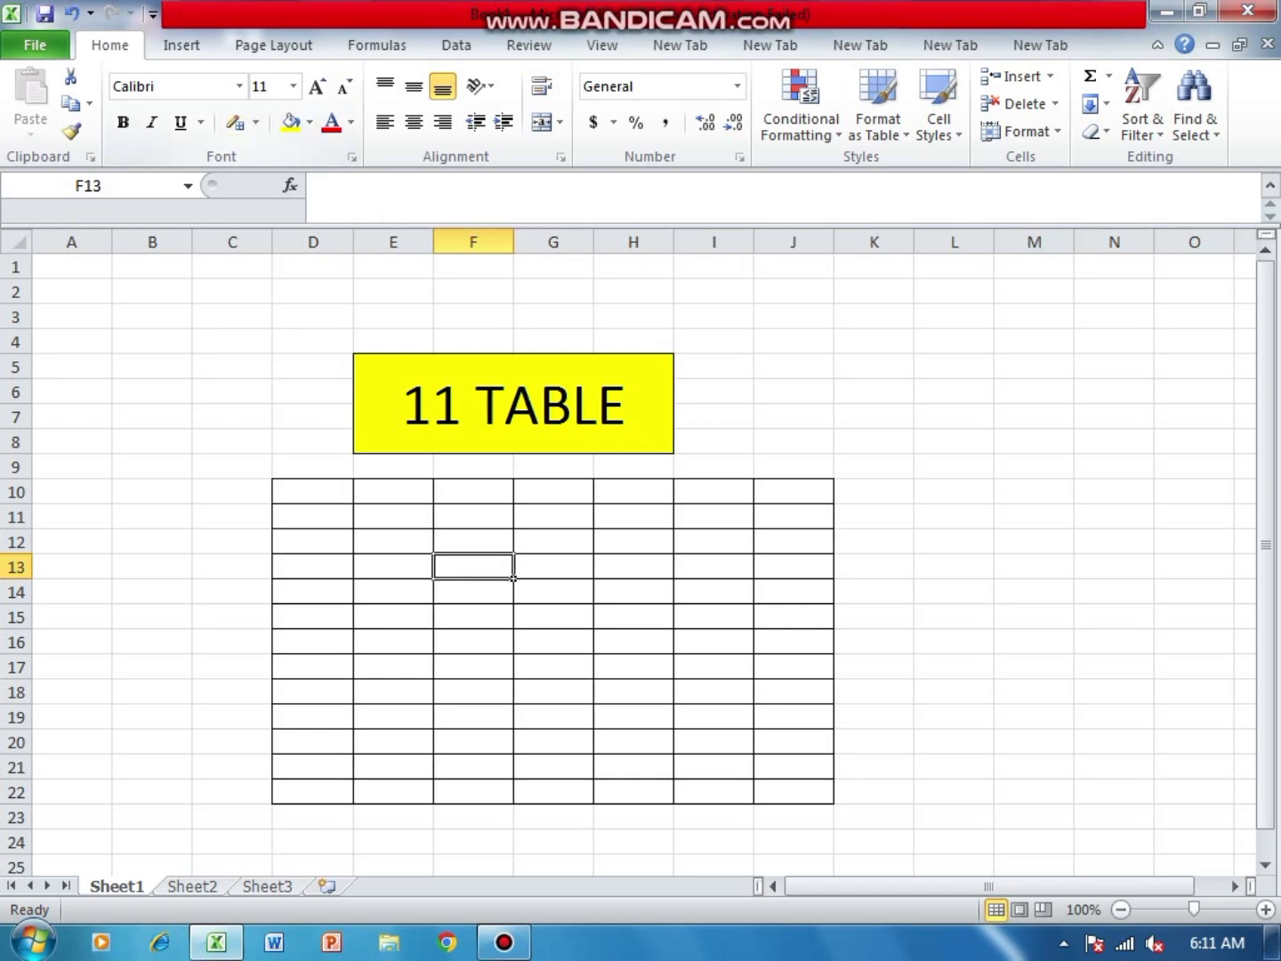
- Enter 11 in D10, an asterisk (*) in E10 and 1 in F10 as the first row of the table
left_click(313, 493)
key("End")
key("End")
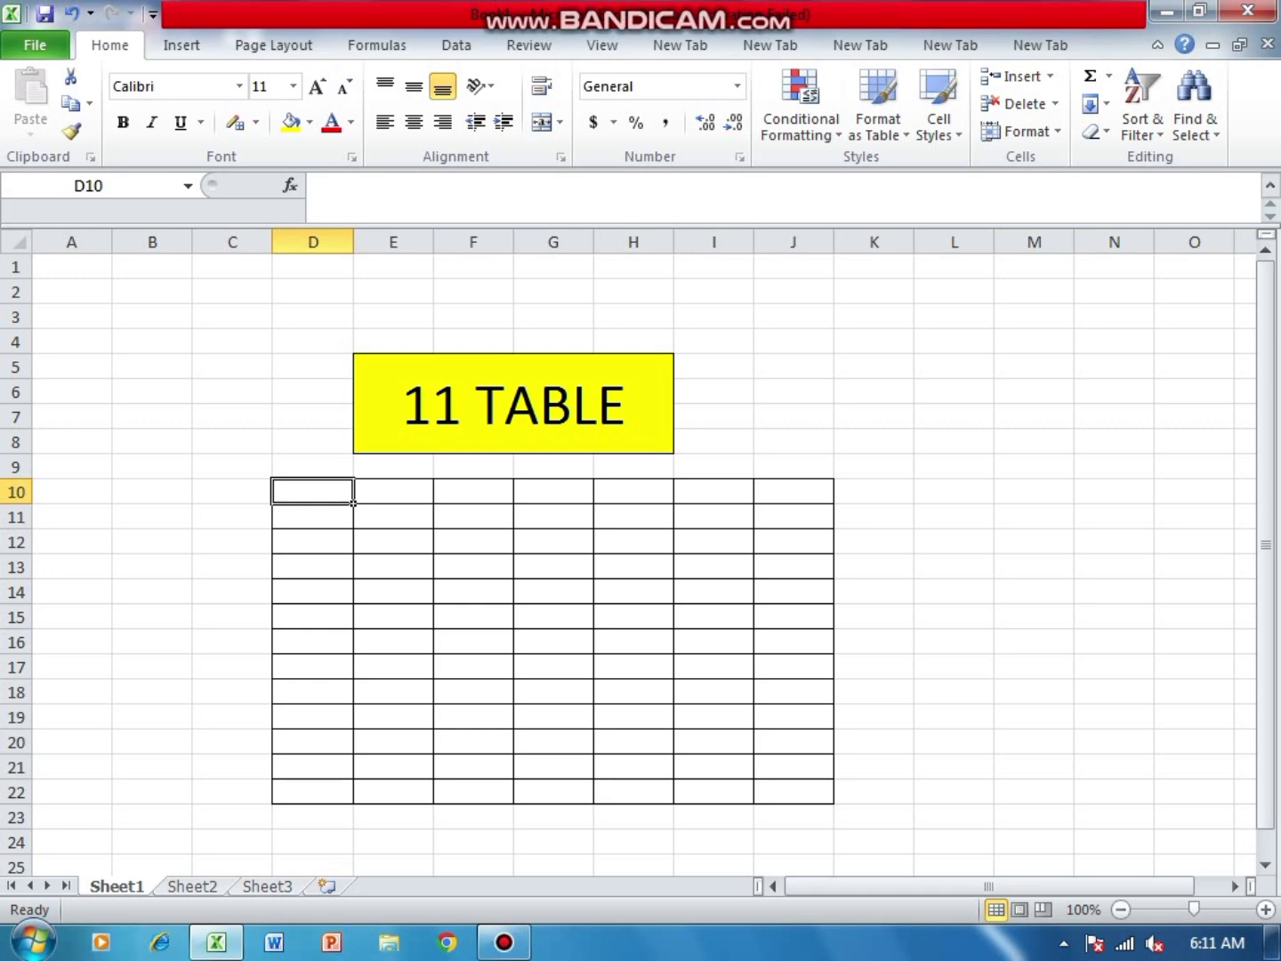
type("11")
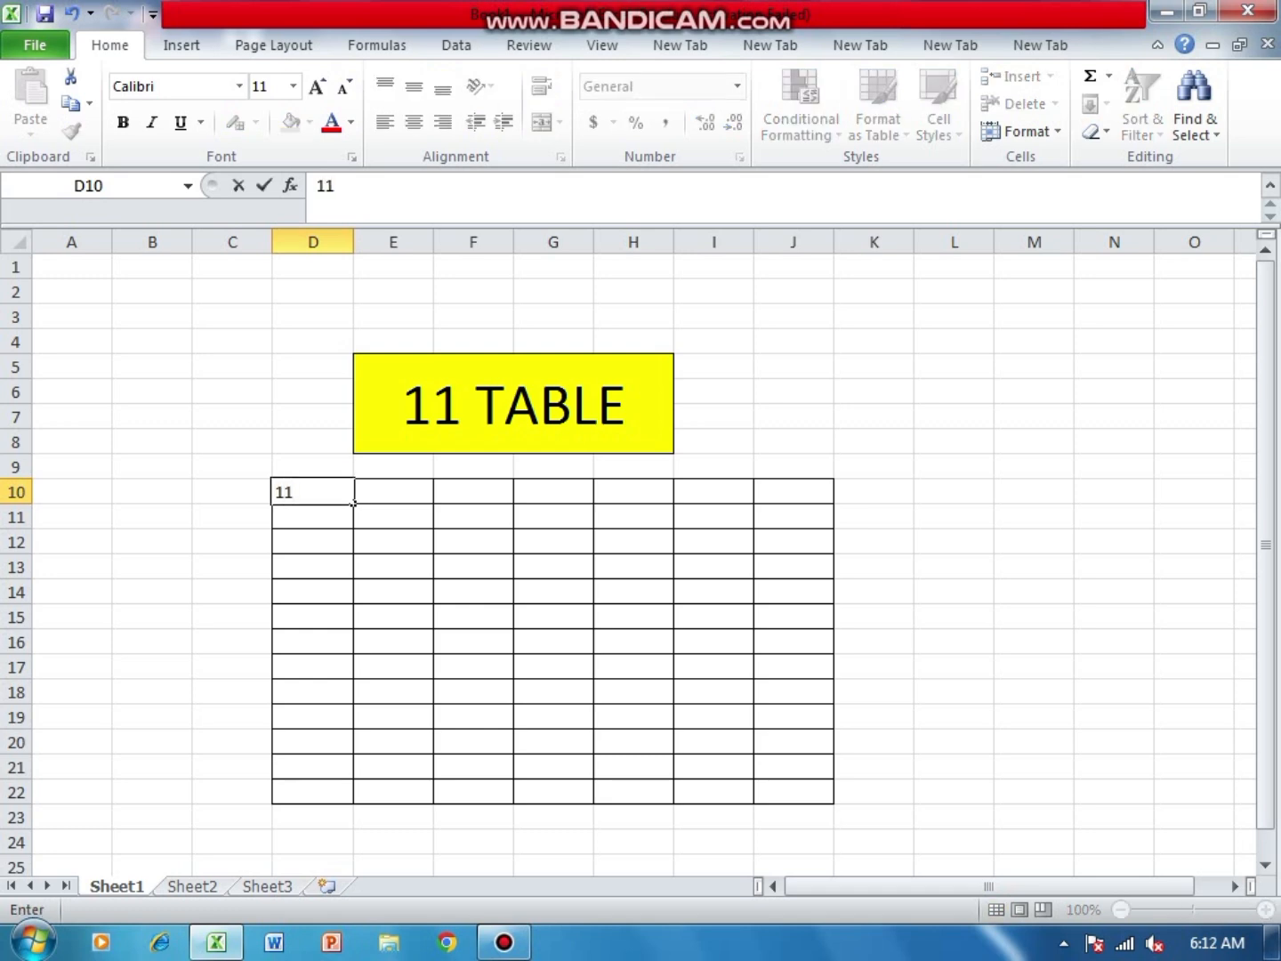
key("Tab")
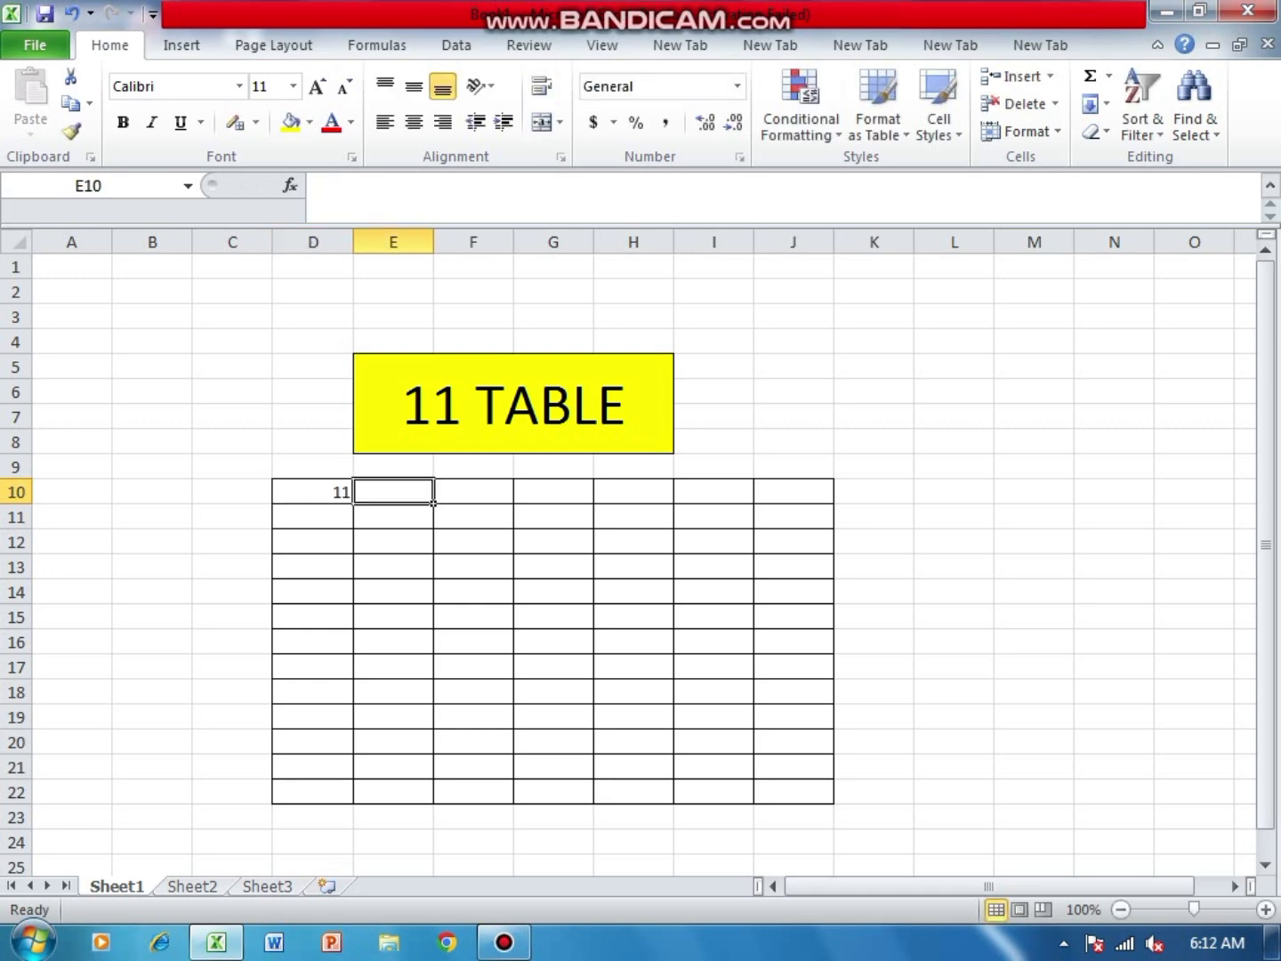
type("*")
key("Tab")
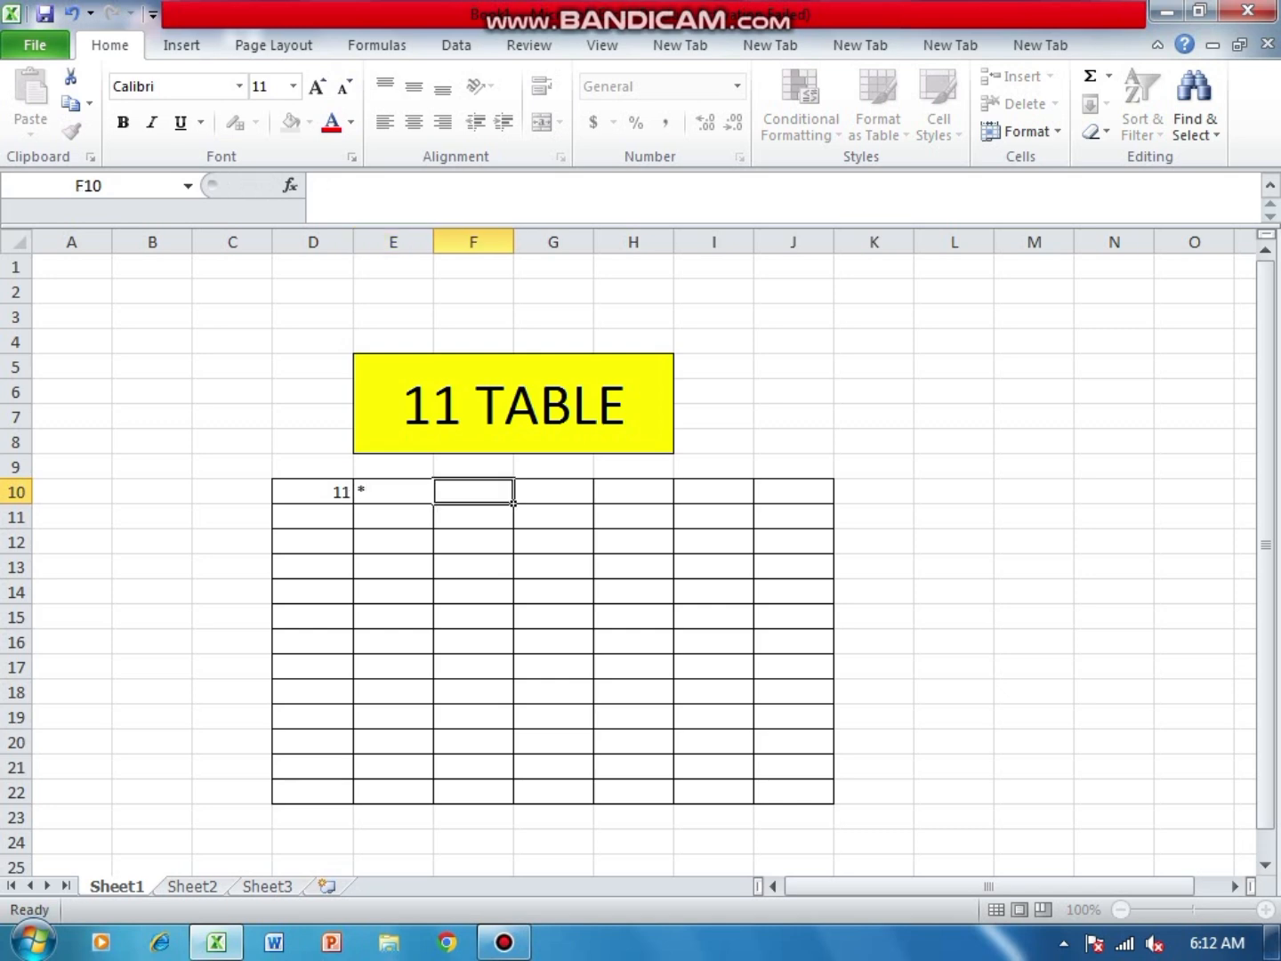
type("1")
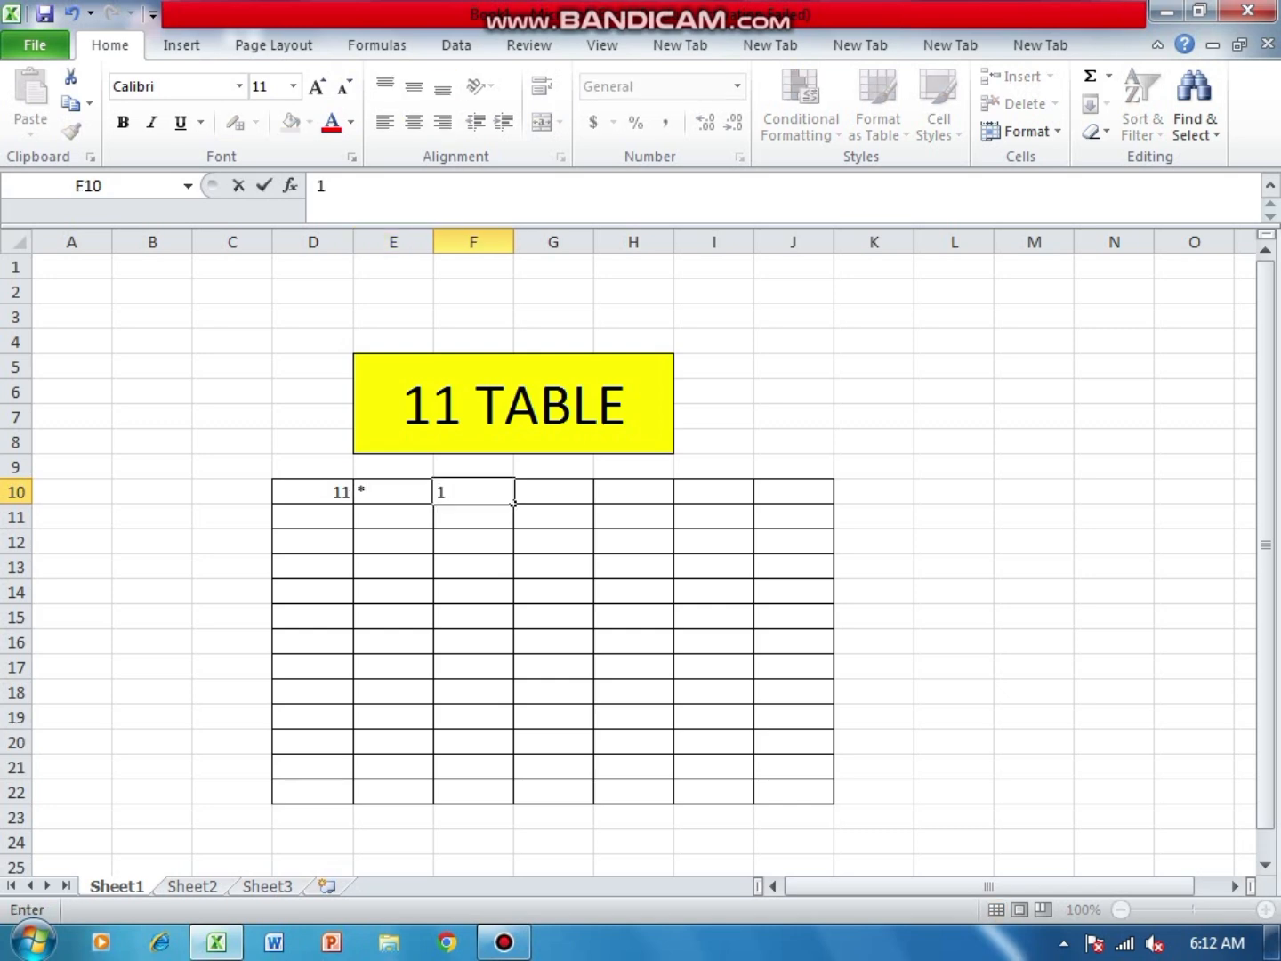
- Fill the 11 in D10 and the asterisk in E10 down their columns through row 20
left_click(312, 492)
left_click_drag(353, 504, 353, 755)
left_click(394, 493)
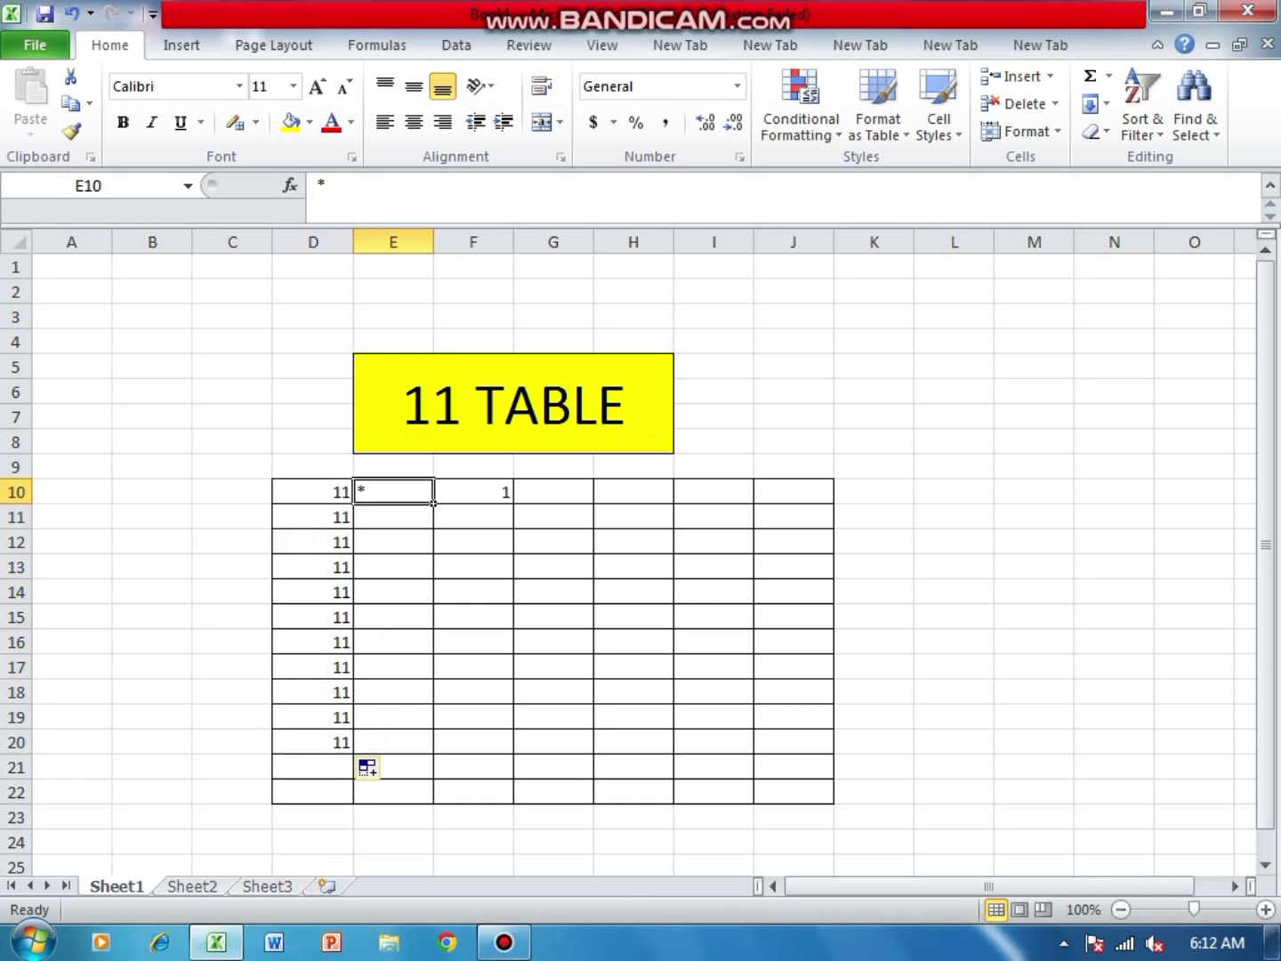
left_click_drag(437, 496, 419, 693)
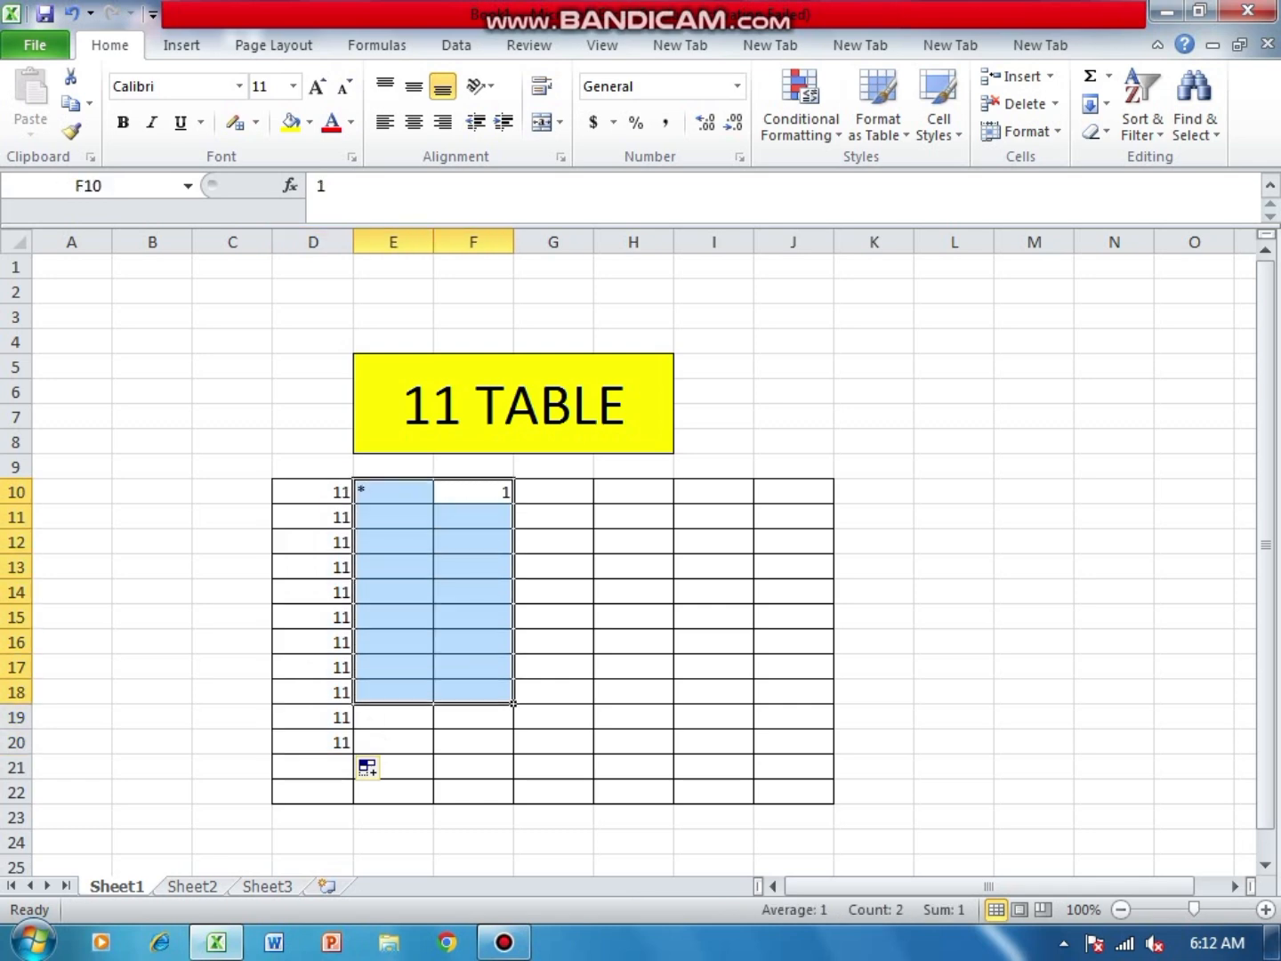
left_click(394, 493)
left_click_drag(433, 502, 444, 757)
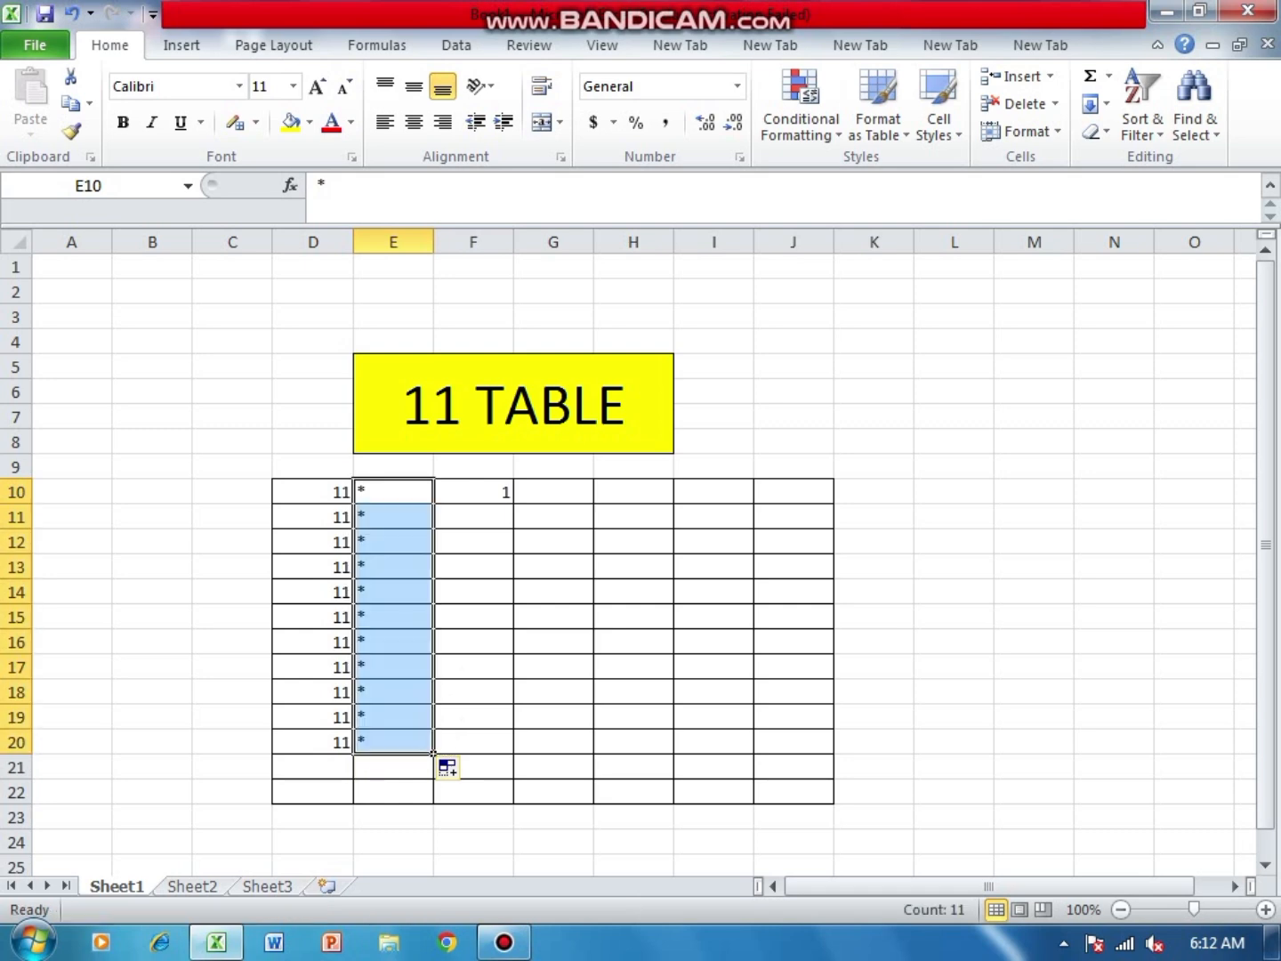
- Enter 2 in F11 and extend the number series from F10:F11 down to 10 in F19
left_click(474, 516)
type("2")
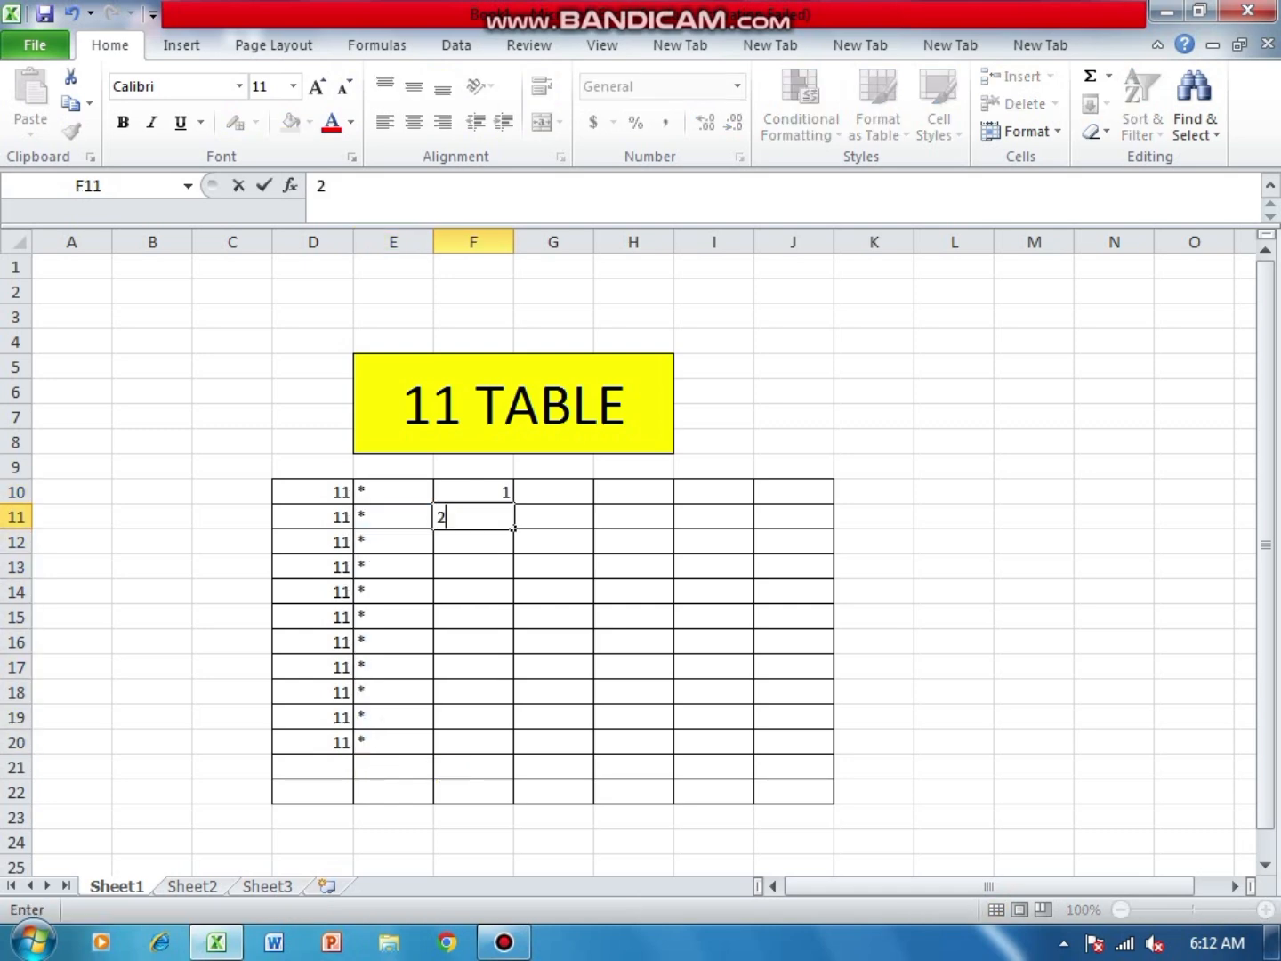
left_click_drag(474, 492, 514, 729)
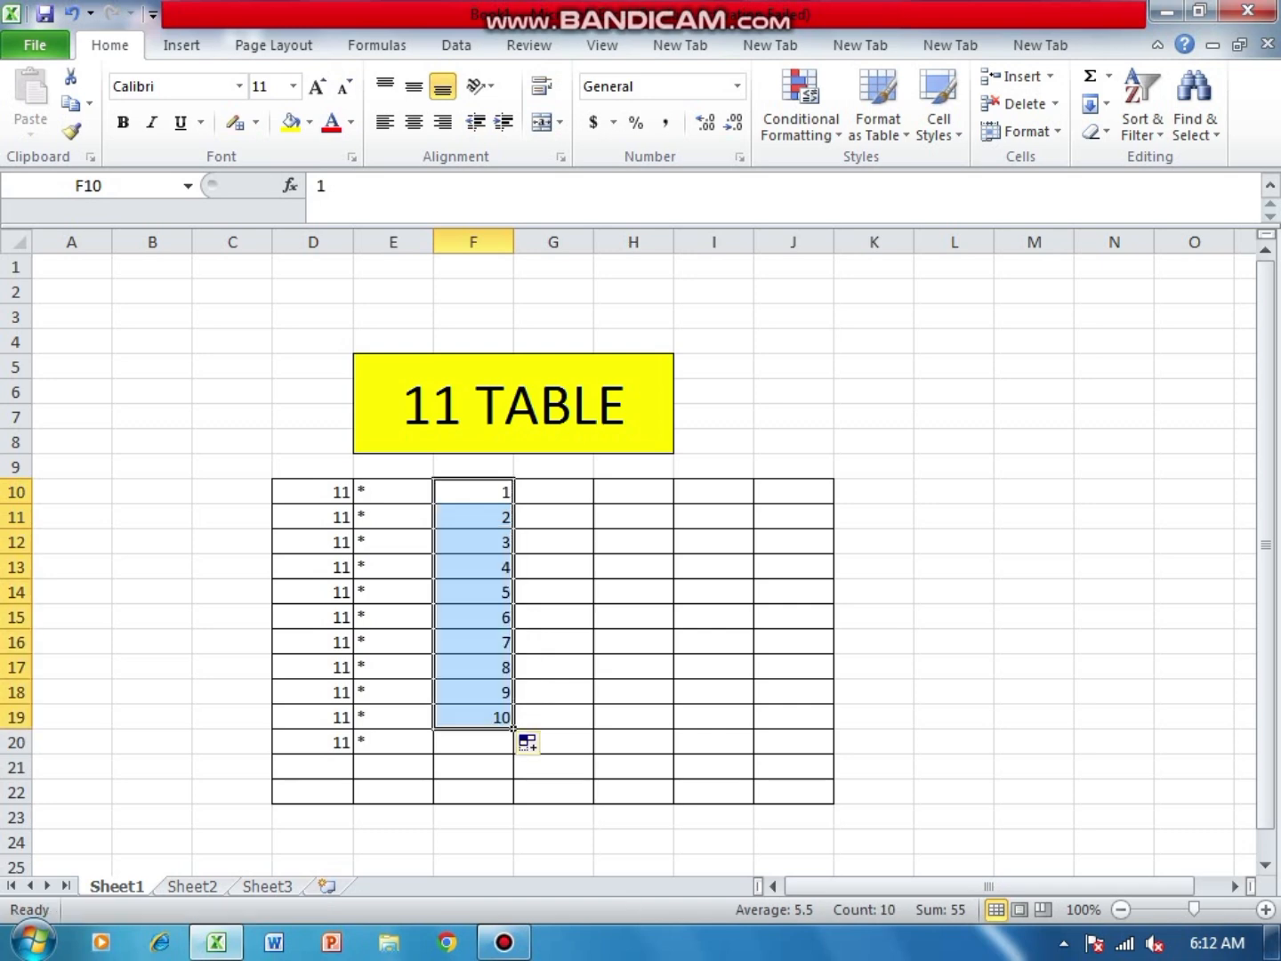
- Erase the borders of the unused grid columns H to J in rows 10 to 22
left_click(256, 124)
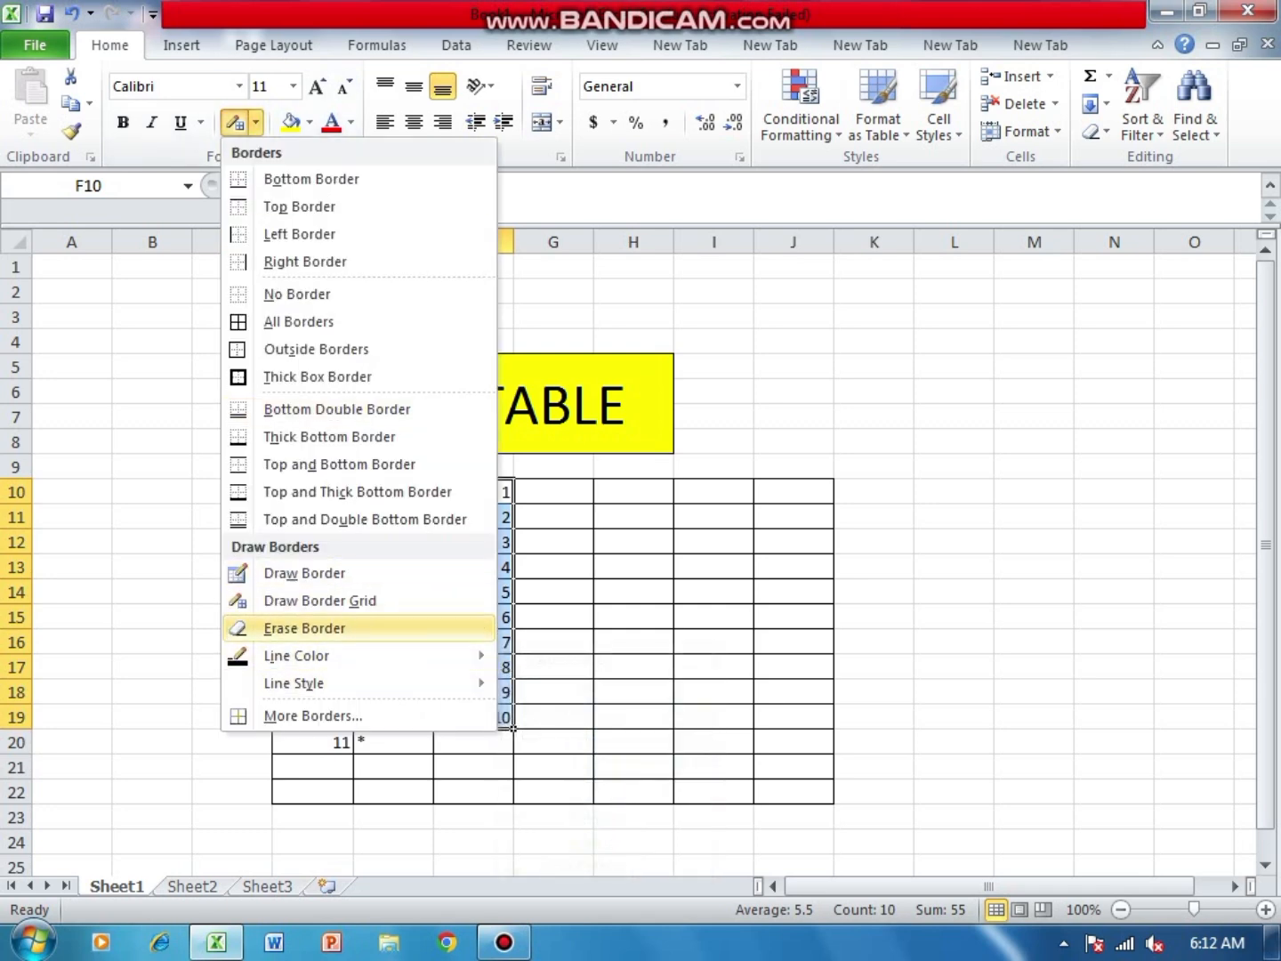
left_click(304, 629)
mouse_move(610, 490)
left_mouse_down()
mouse_move(1050, 844)
mouse_move(1052, 866)
left_mouse_up()
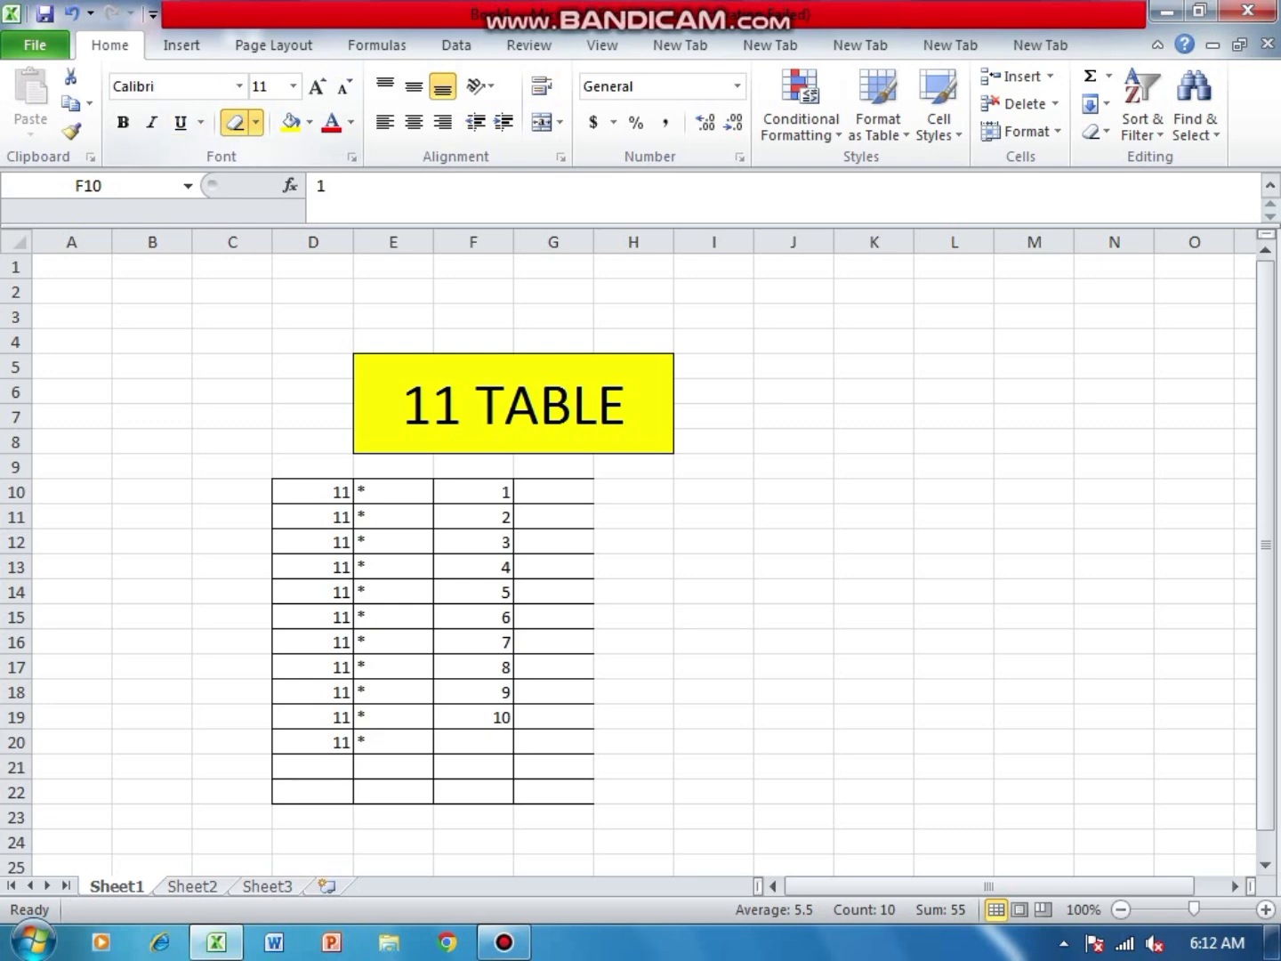
- Redraw the right-hand border of column G from row 10 to row 22 with Draw Border Grid
left_click(200, 123)
left_click(200, 124)
left_click(256, 123)
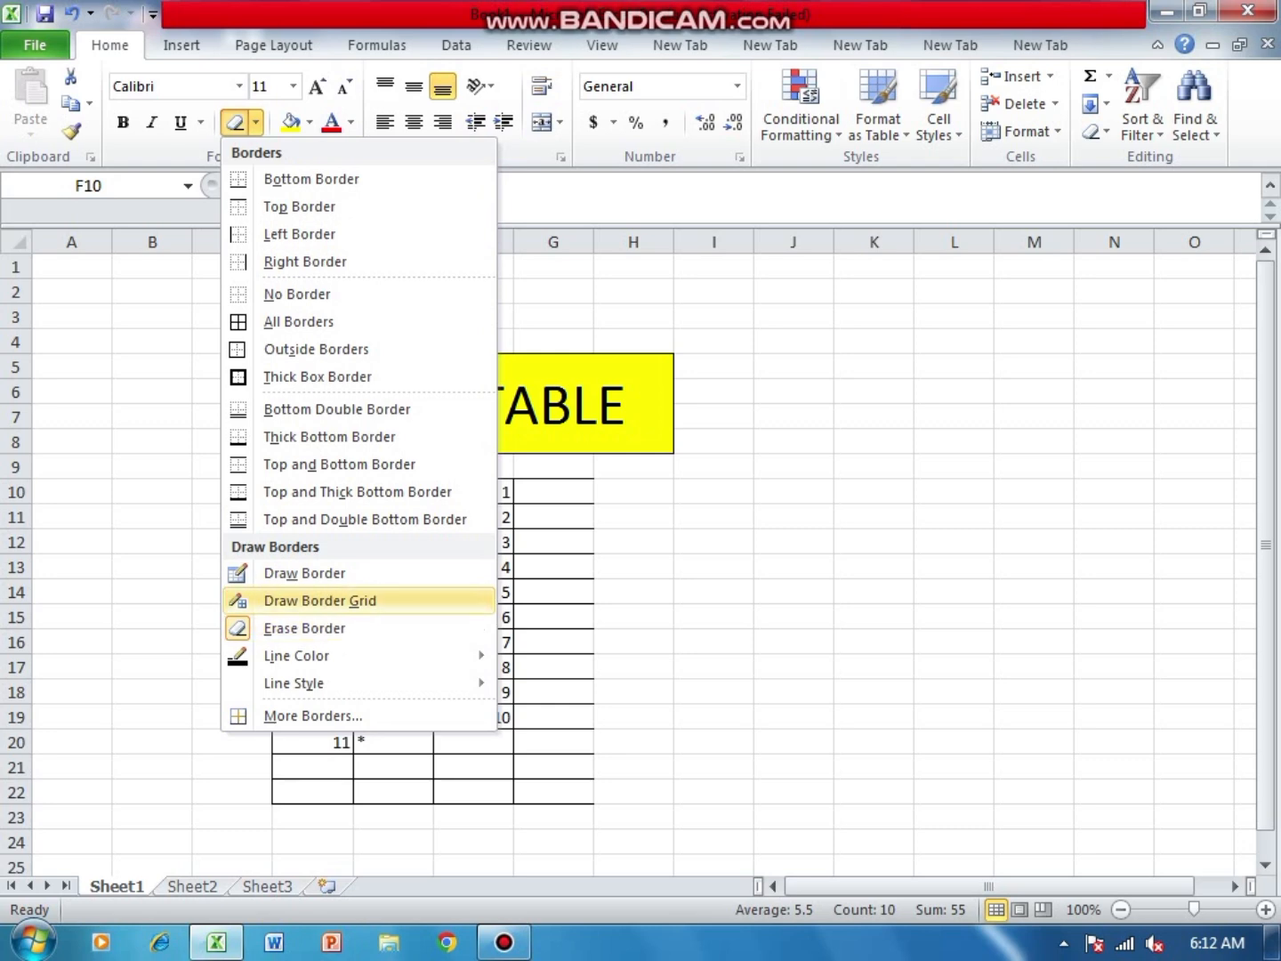
left_click(319, 601)
left_click_drag(594, 482, 594, 803)
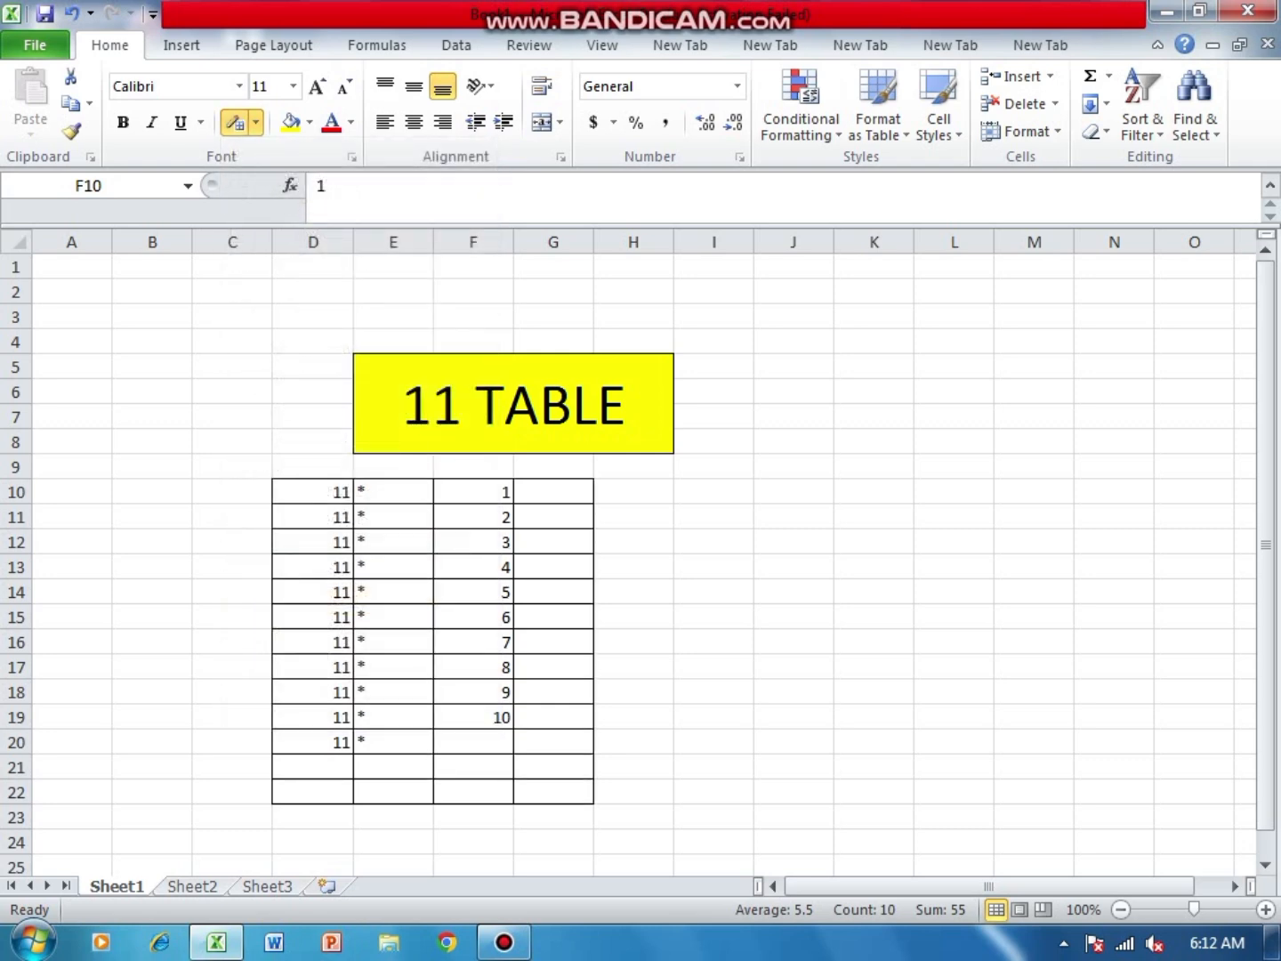
- Erase the borders of rows 20 to 22 across columns D to G
left_click(257, 122)
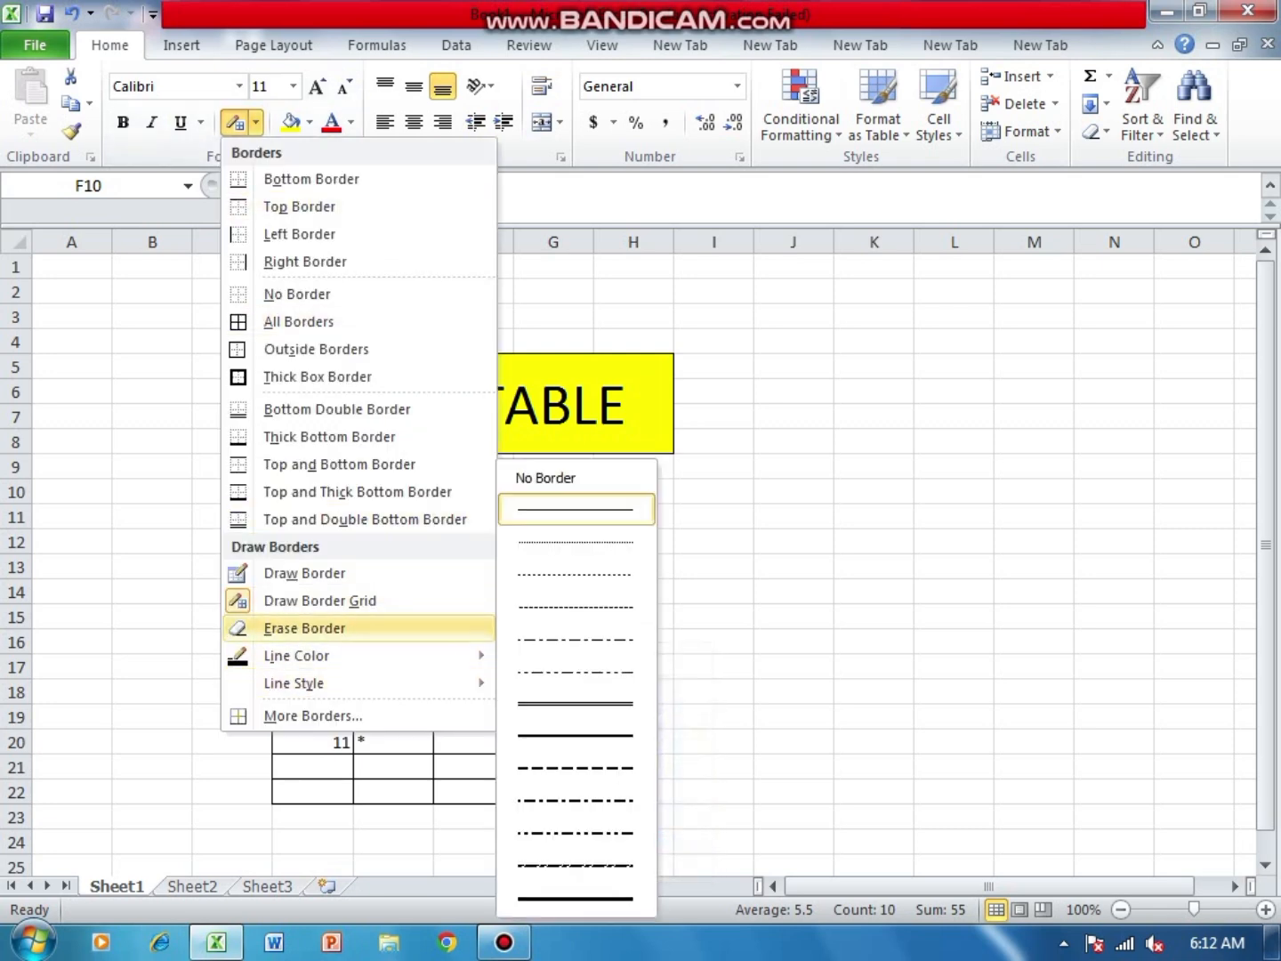
left_click(304, 628)
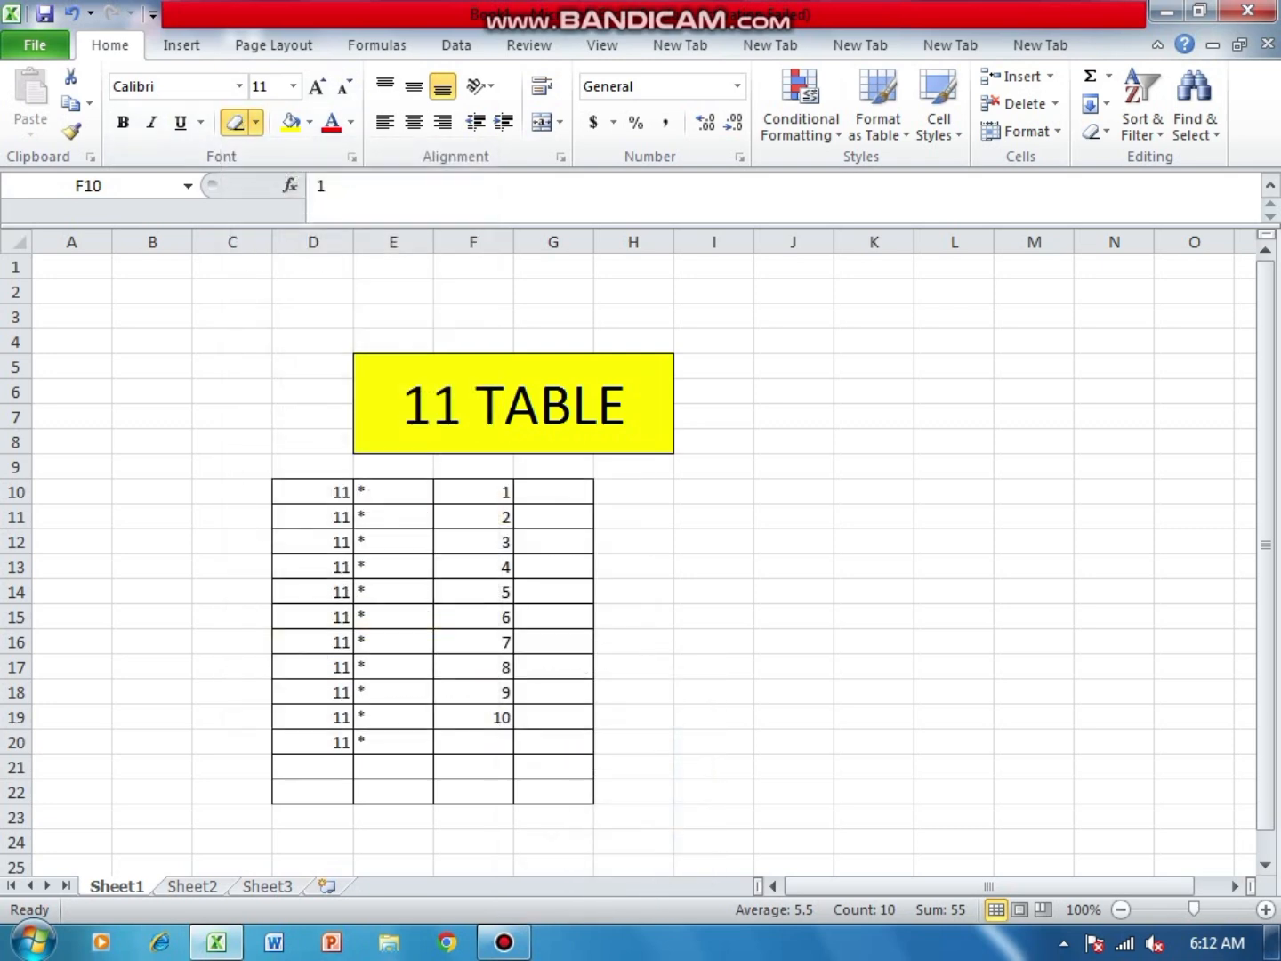
mouse_move(292, 757)
left_mouse_down()
mouse_move(517, 804)
mouse_move(592, 804)
left_mouse_up()
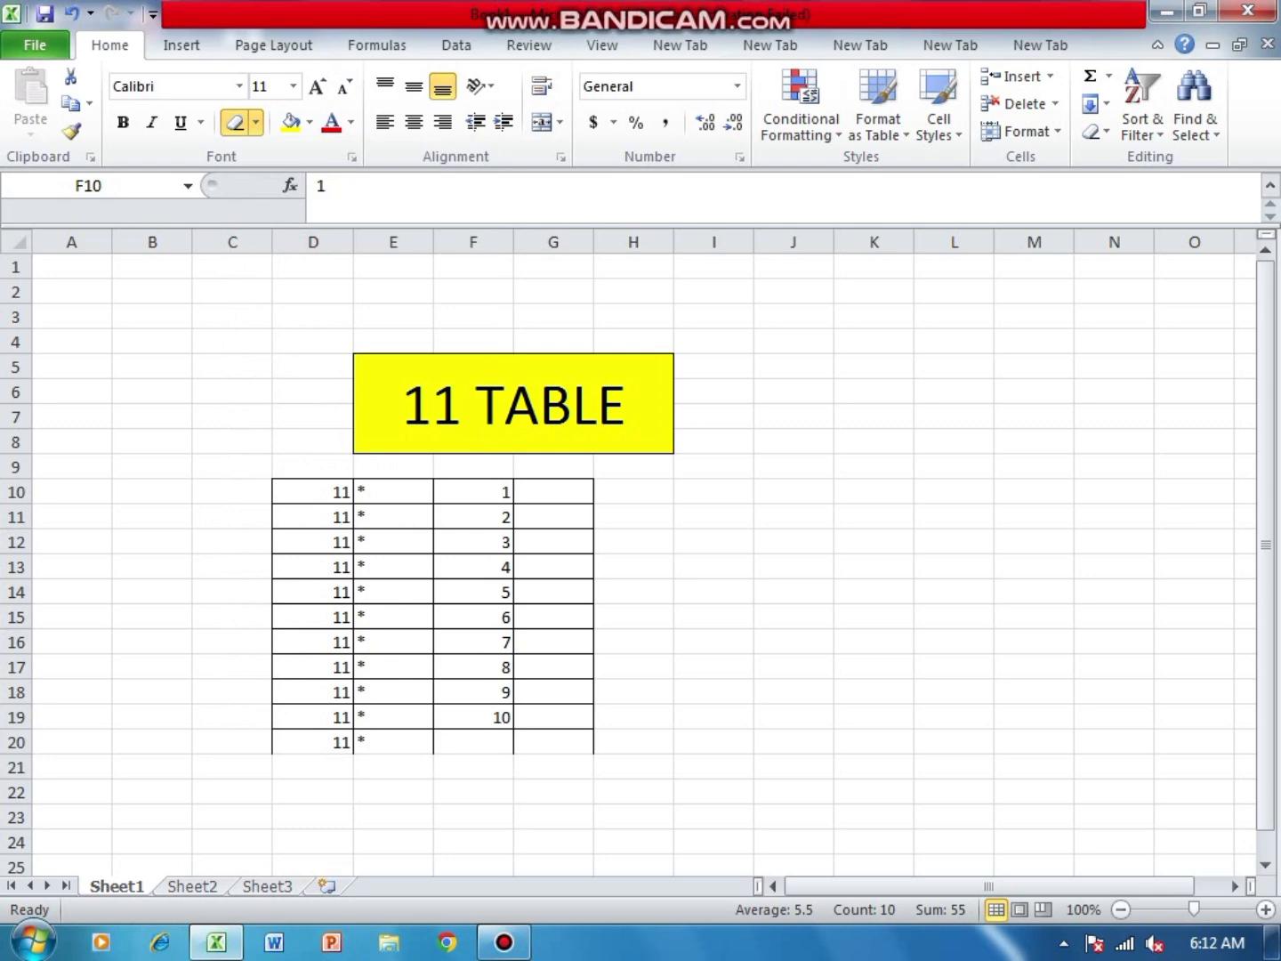
left_click_drag(574, 743, 298, 744)
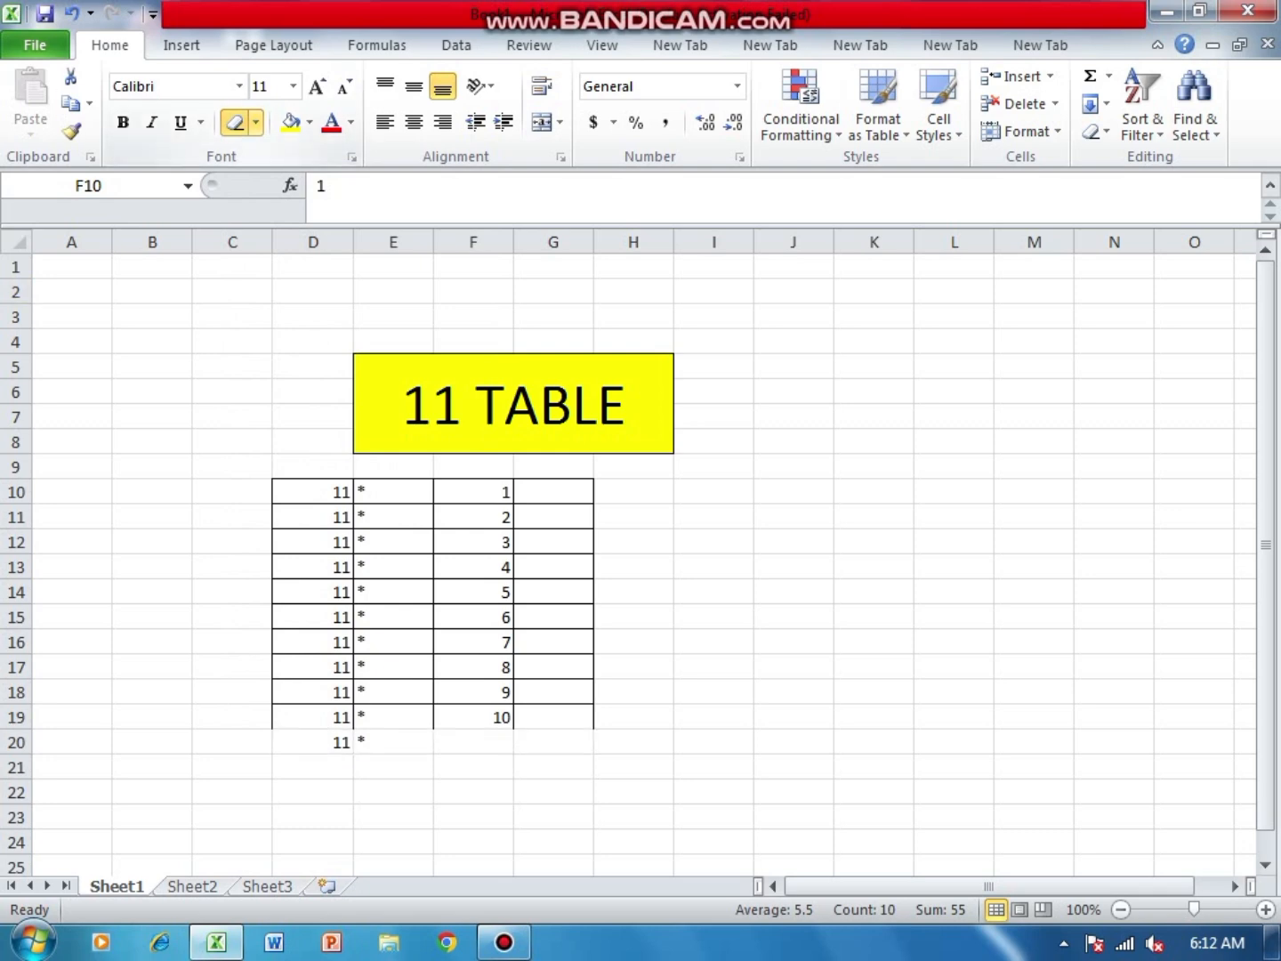
- Redraw the bottom border of the table under cells D19:G19 and turn border drawing off
left_click(255, 122)
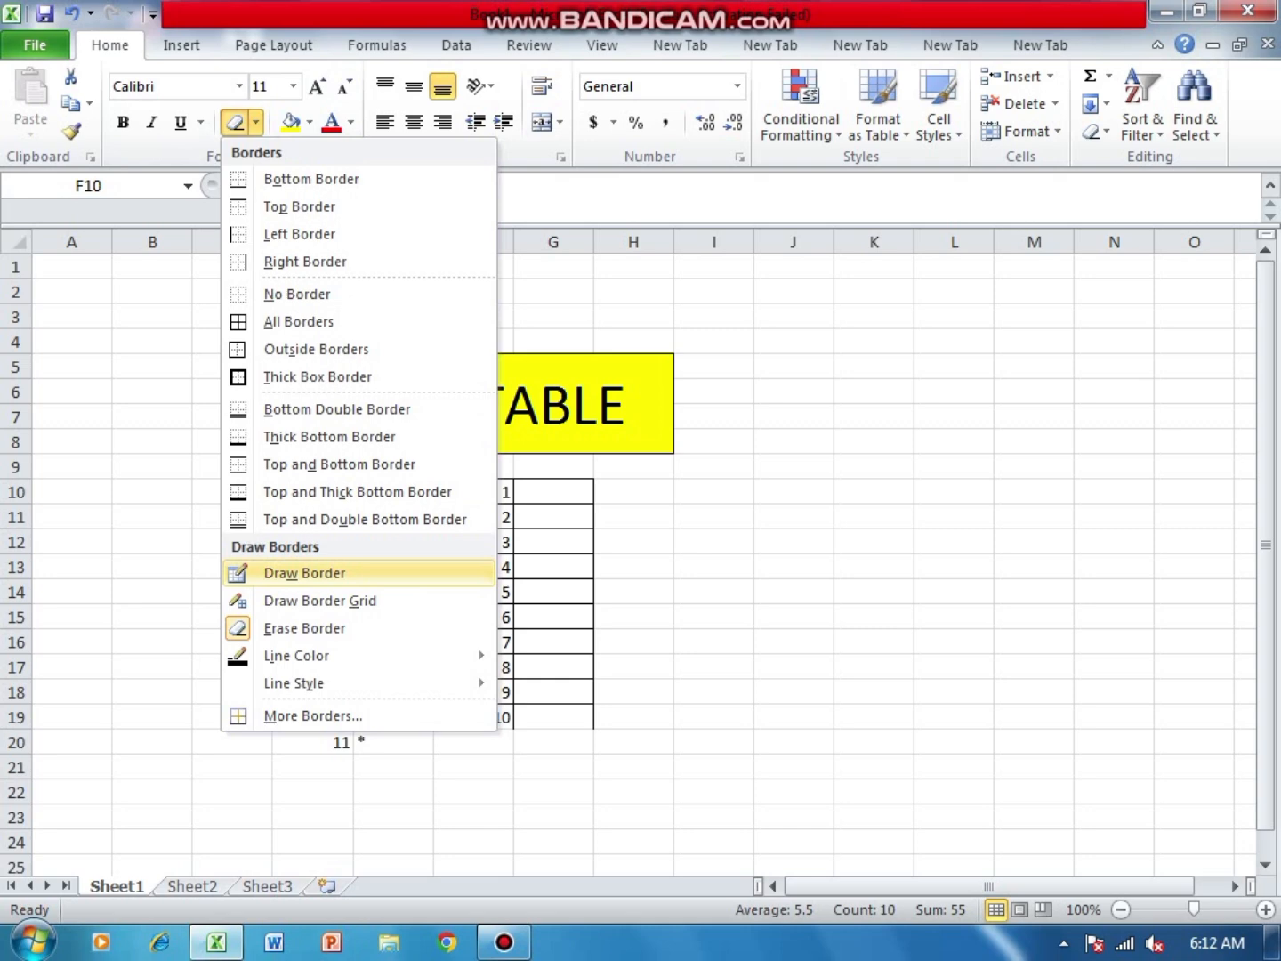
left_click(321, 600)
left_click_drag(284, 729, 569, 728)
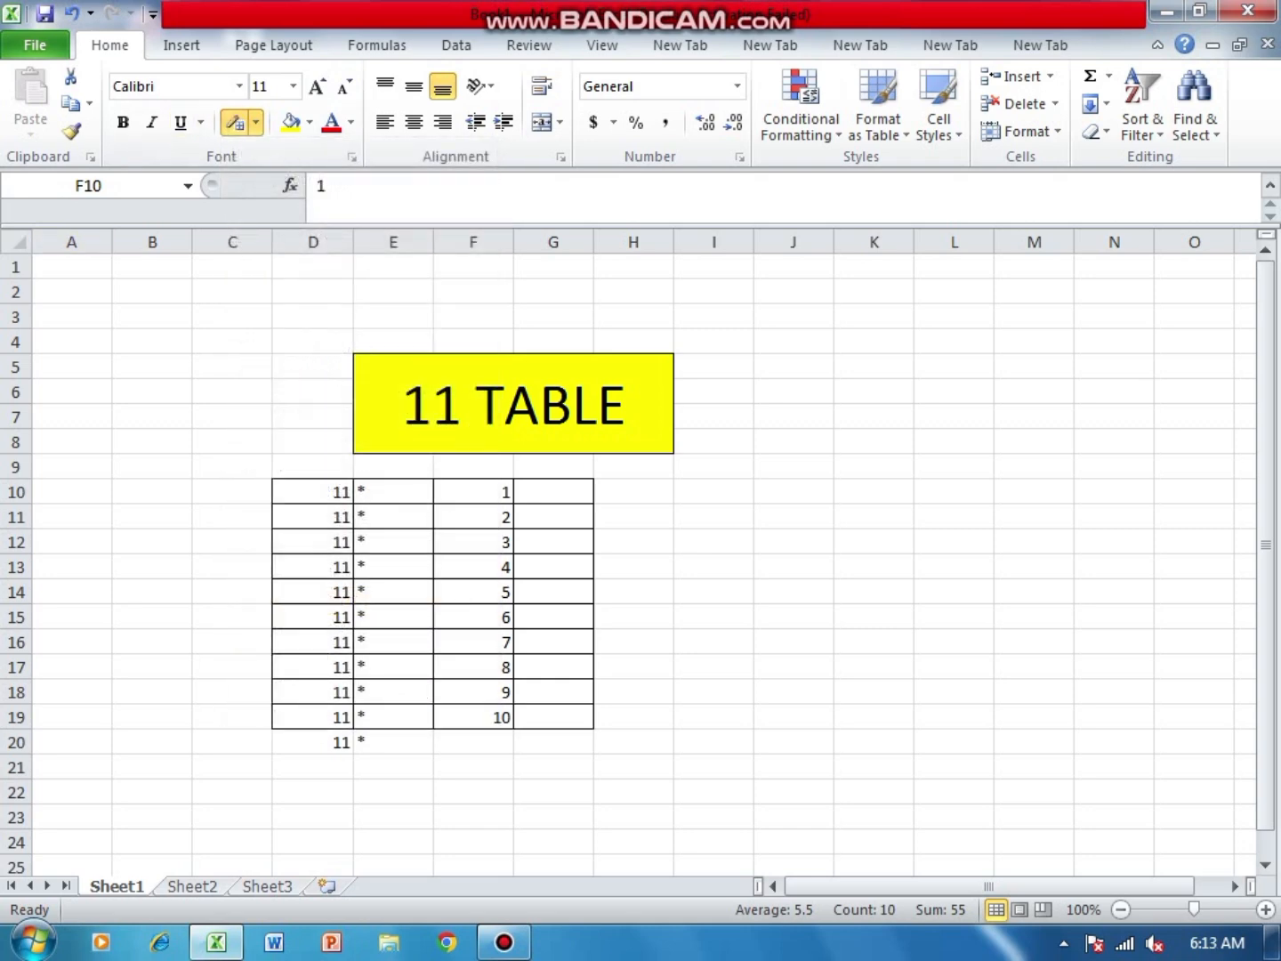
left_click(236, 123)
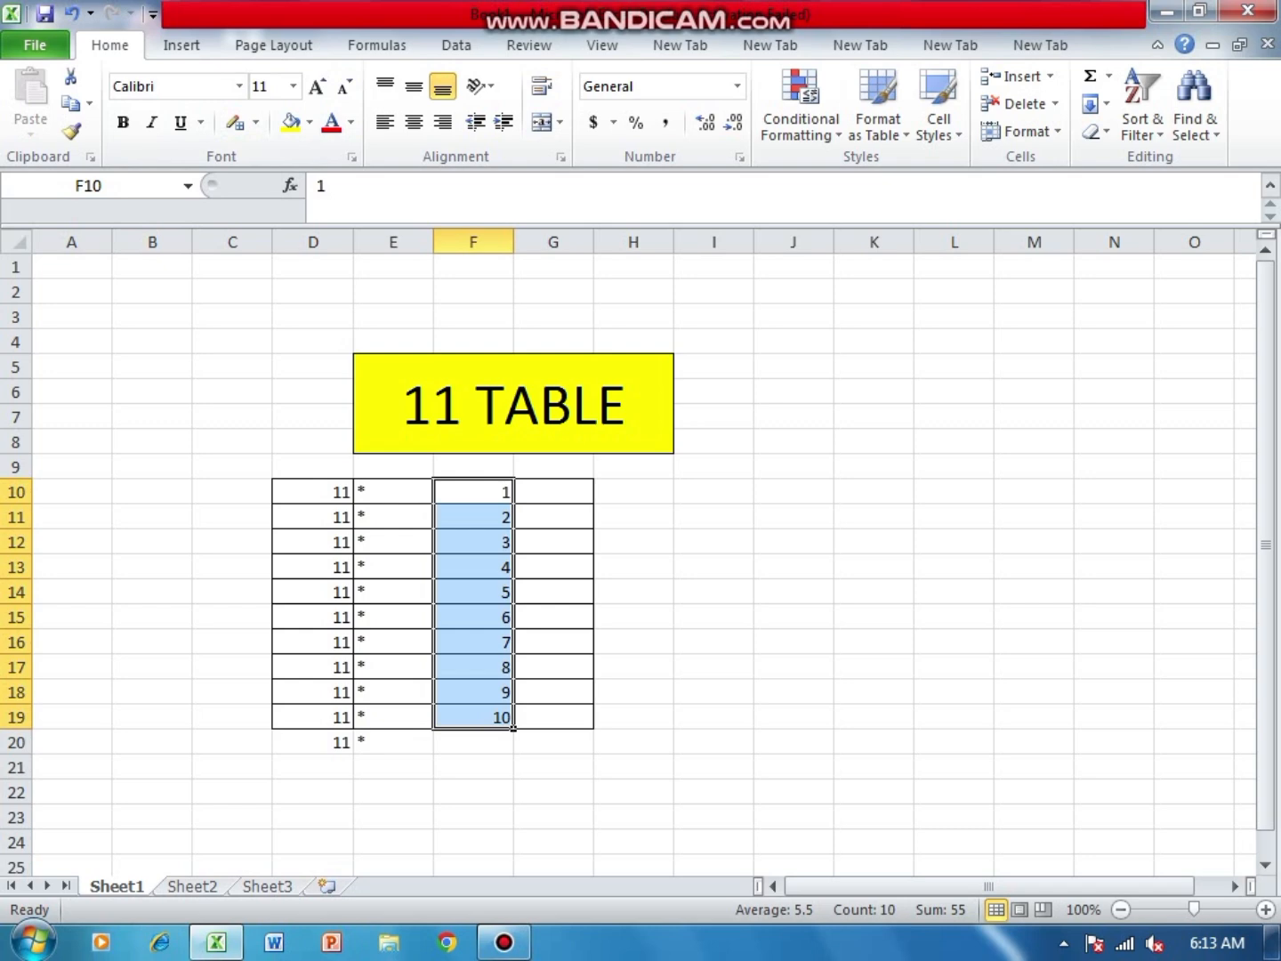
- Clear the surplus 11 and asterisk from cells D20 and E20 below the table
left_click(312, 741)
key("BackSpace")
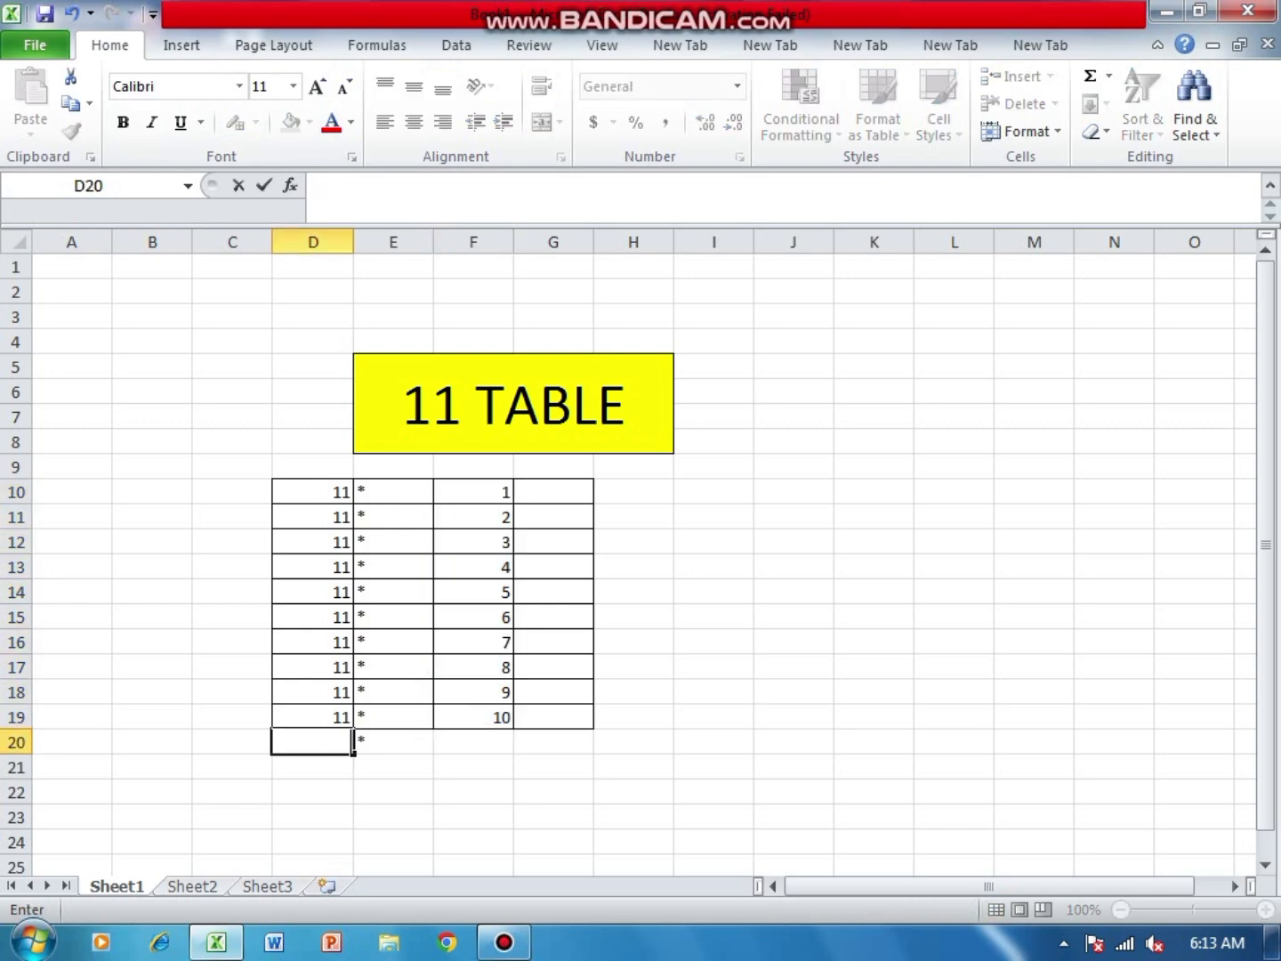
left_click(394, 741)
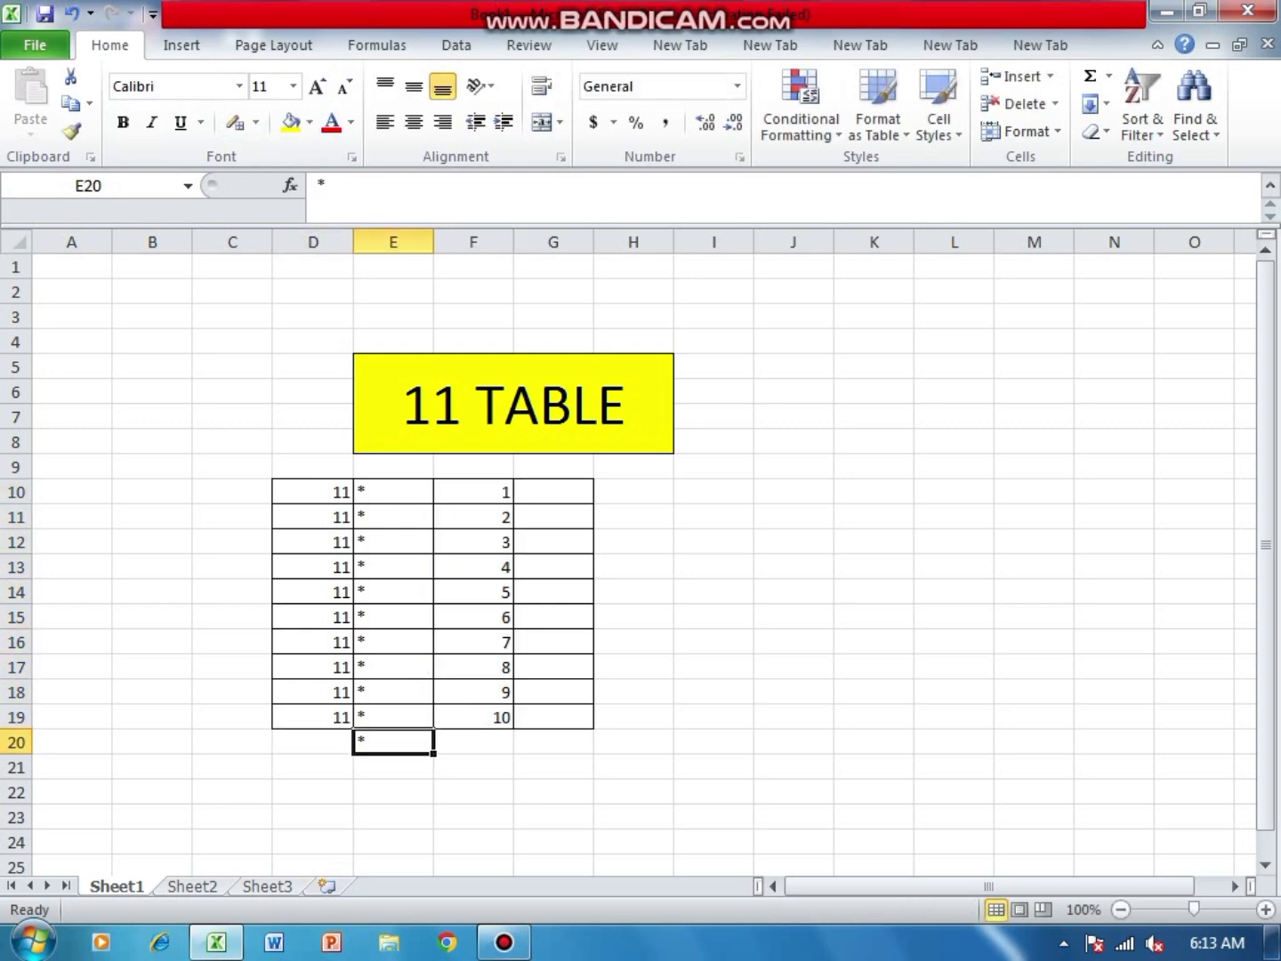
key("Delete")
left_click(715, 667)
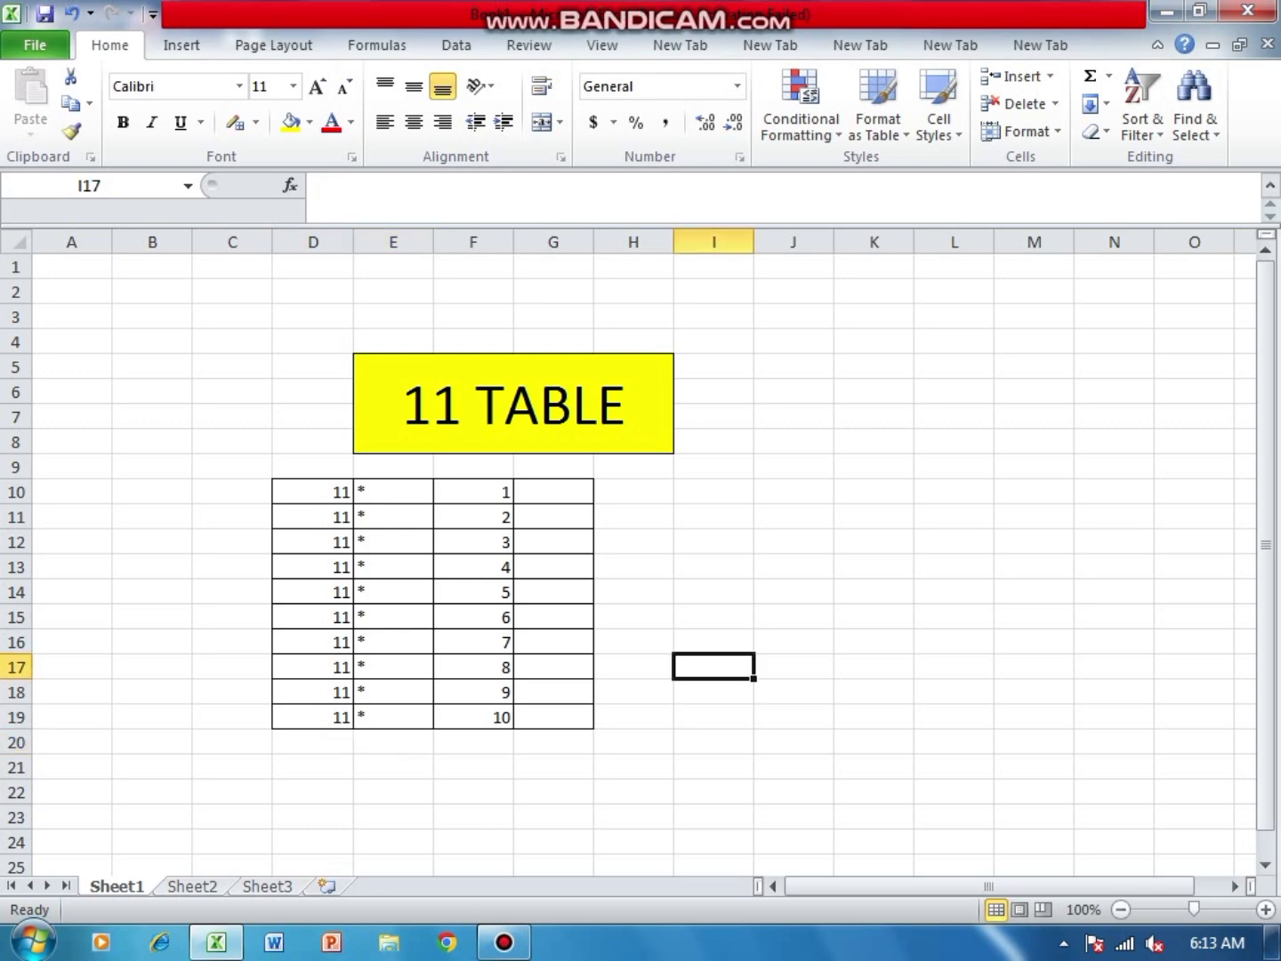
- Centre the contents of the table range D10:G19 horizontally
left_click_drag(313, 493, 554, 719)
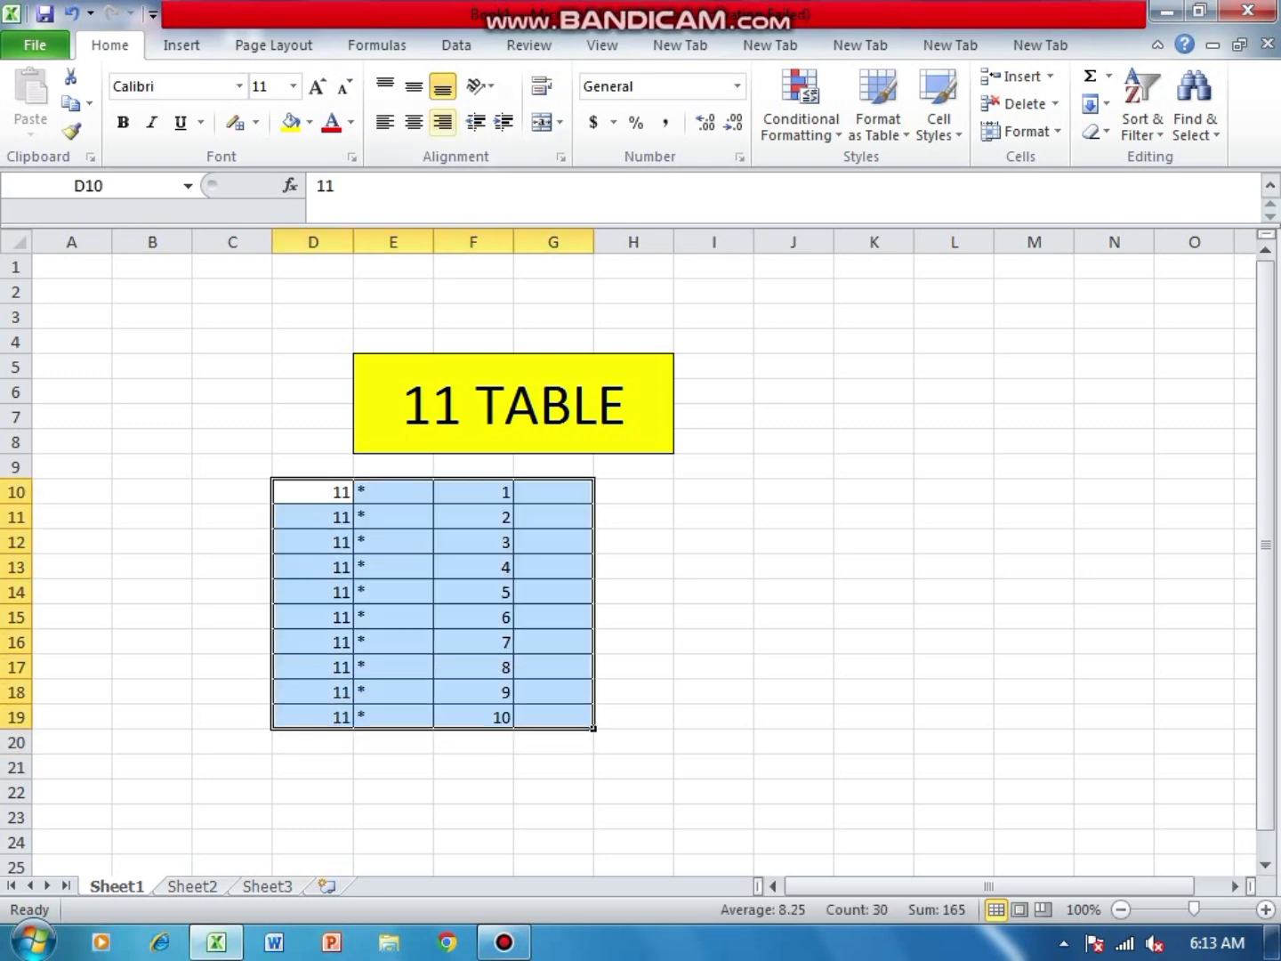
left_click(412, 121)
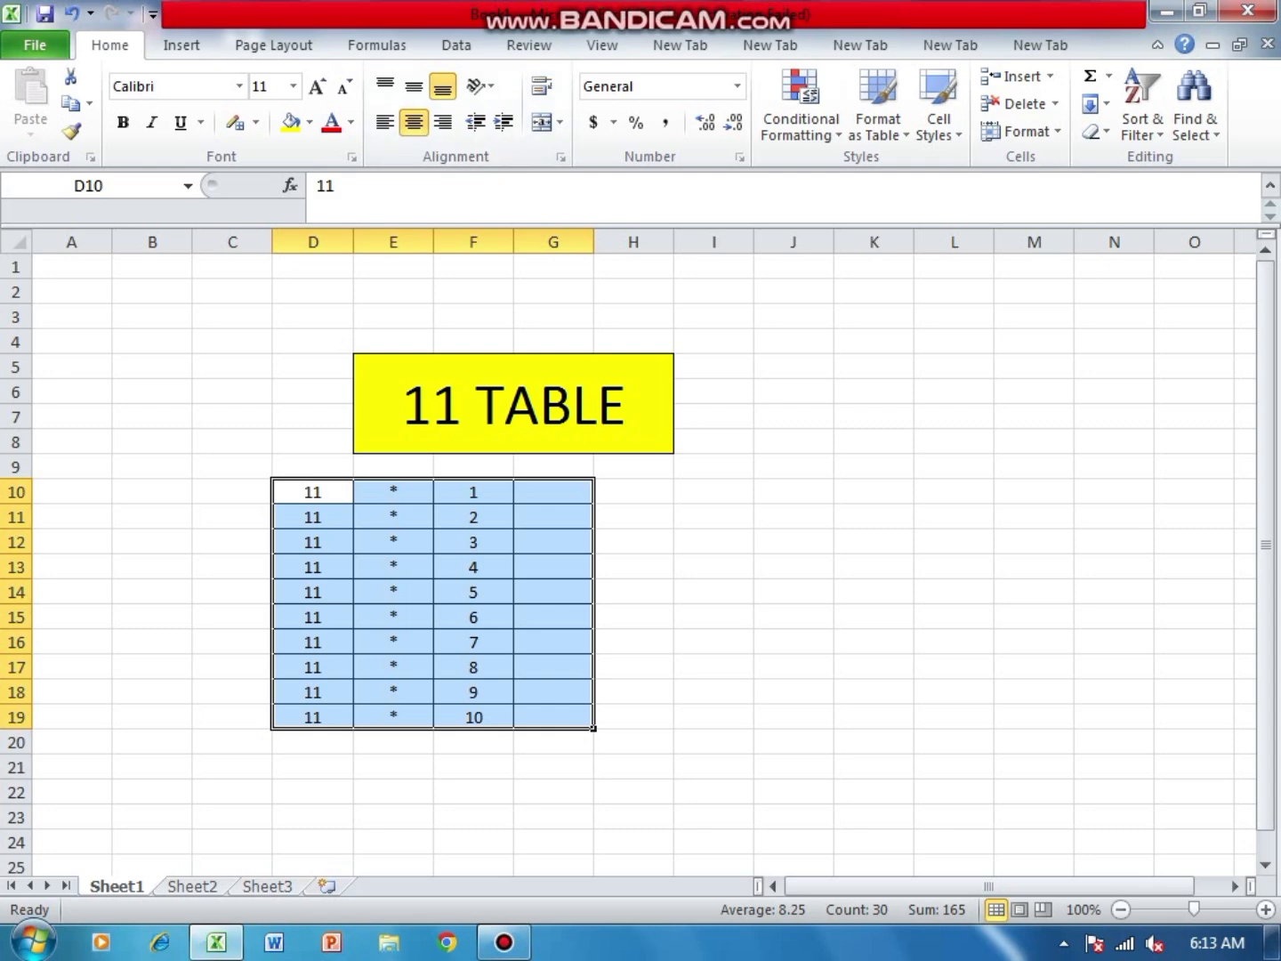
- Enter the formula =D10*F10 in cell G10 to calculate the first product
left_click(553, 493)
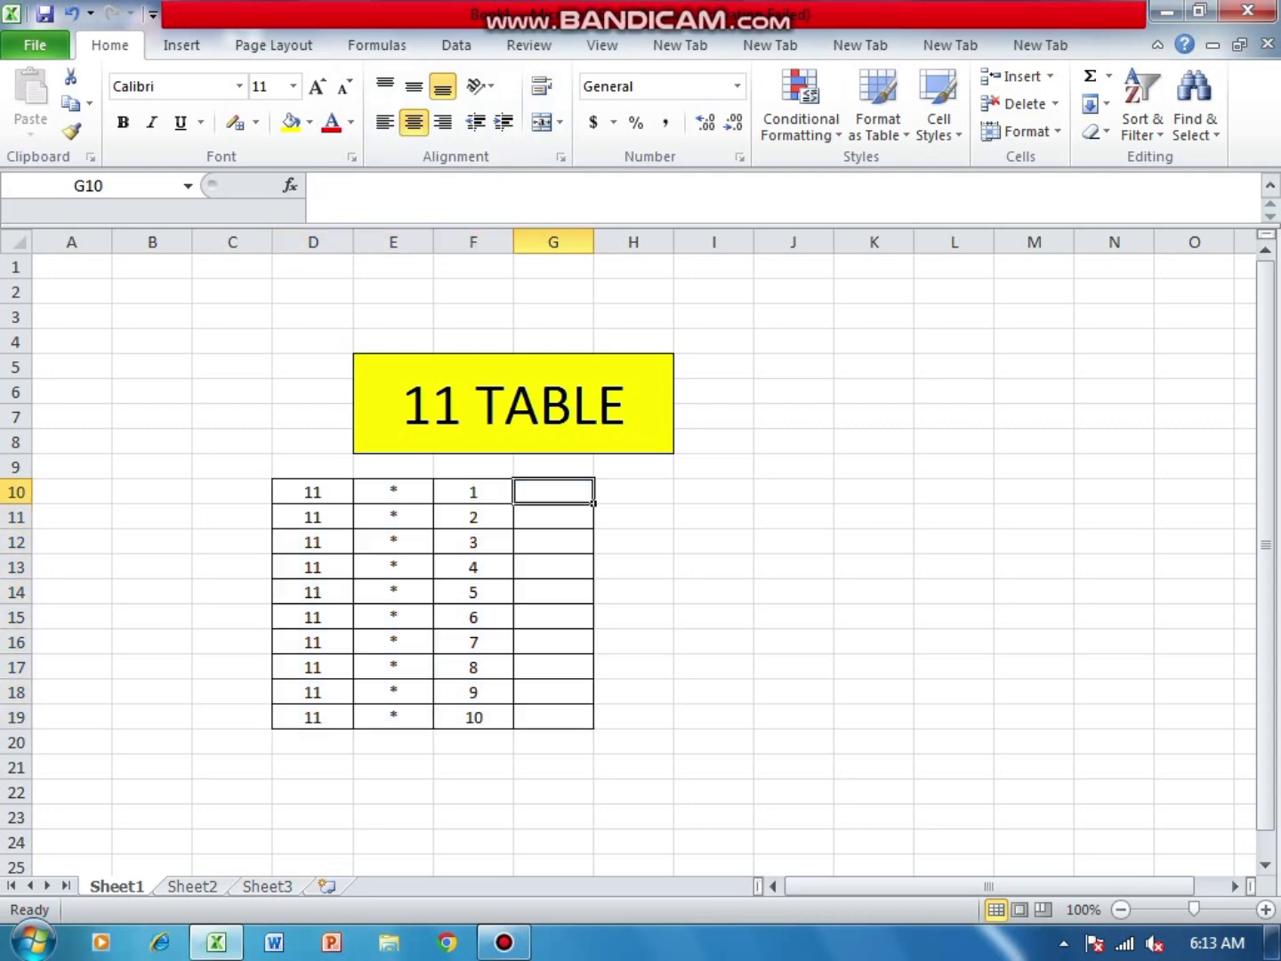
type("=")
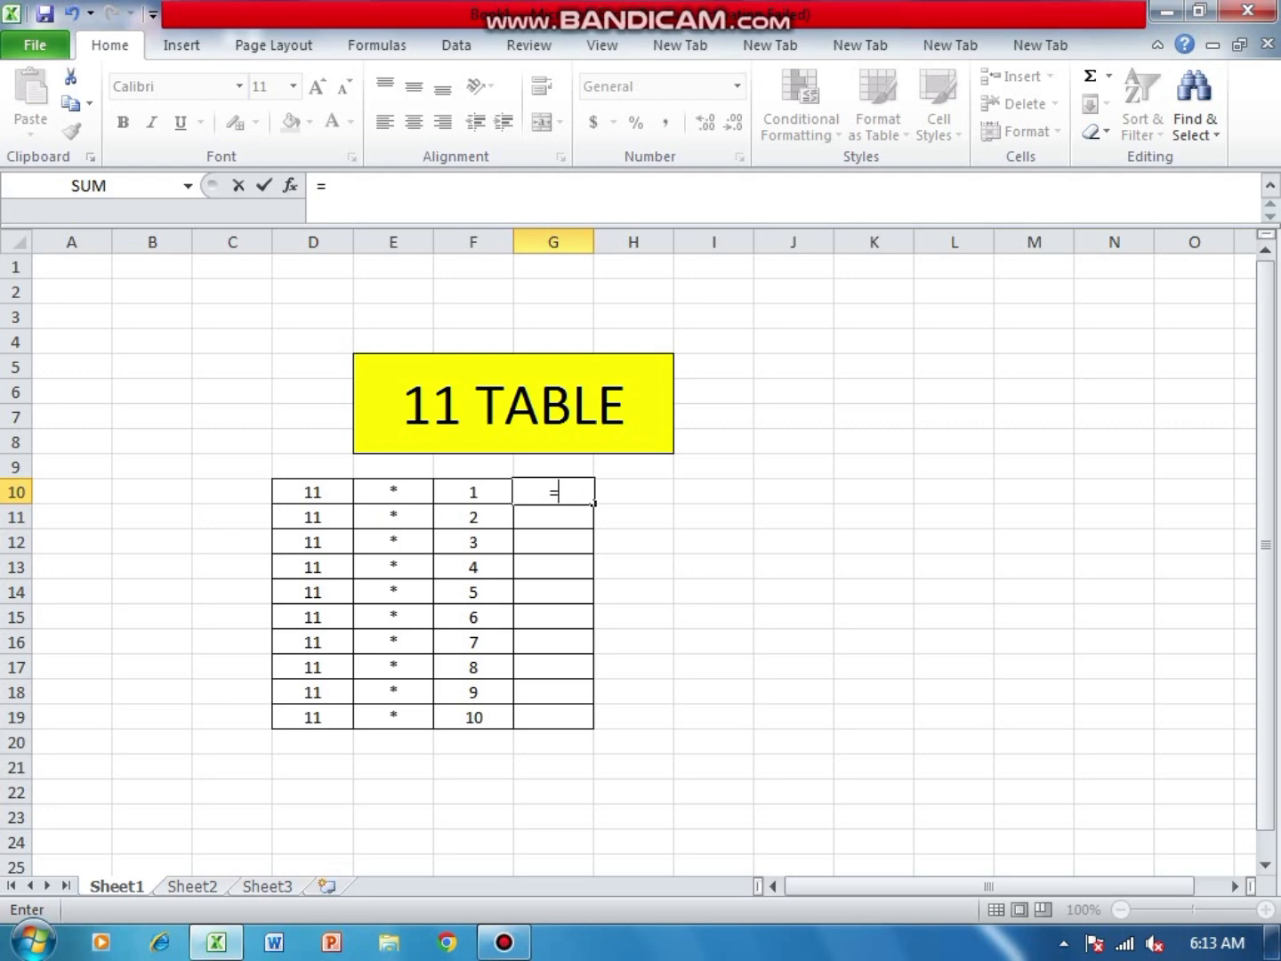
left_click(313, 492)
type("*")
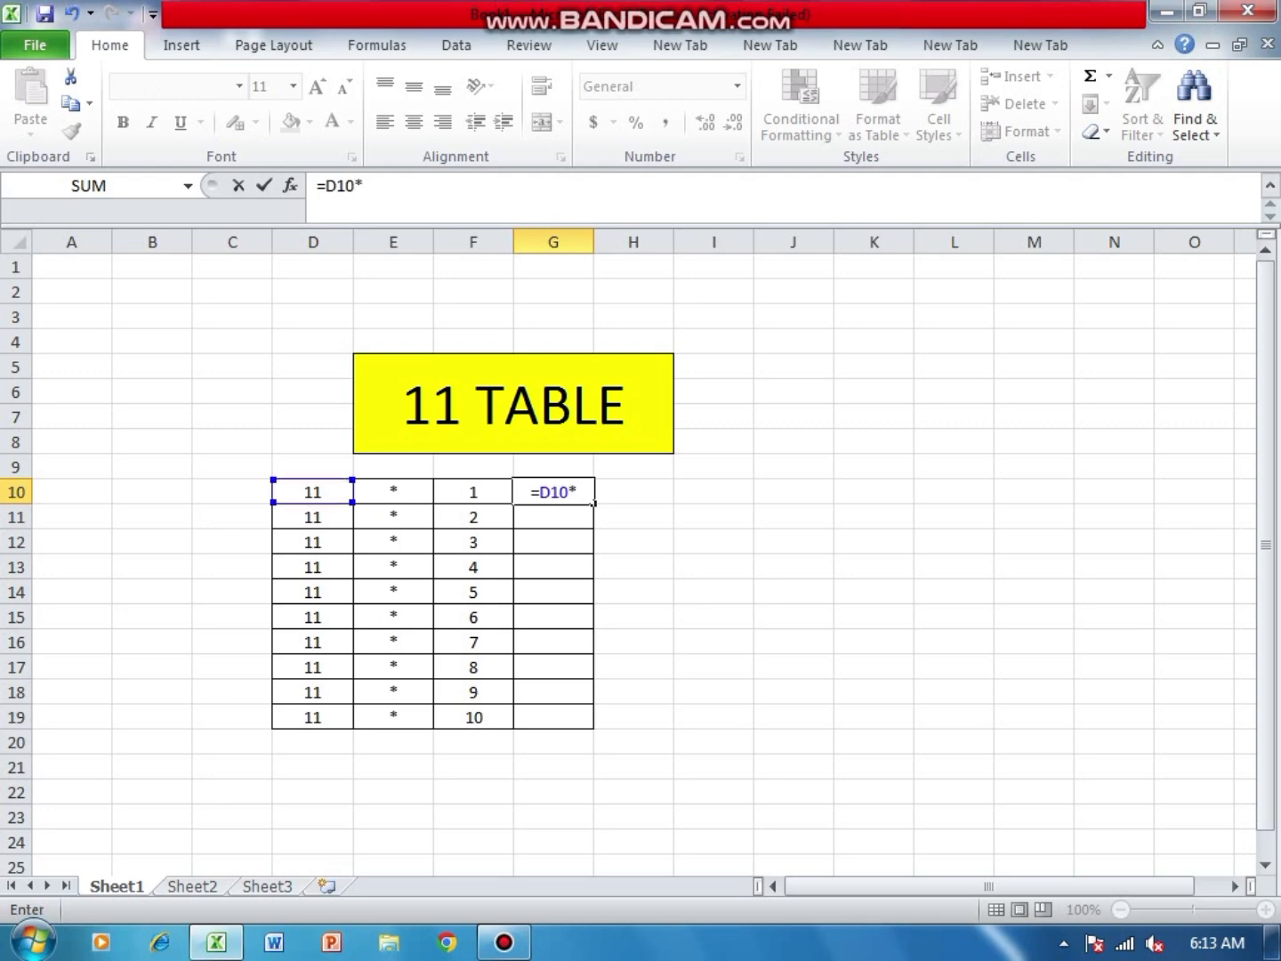
left_click(474, 493)
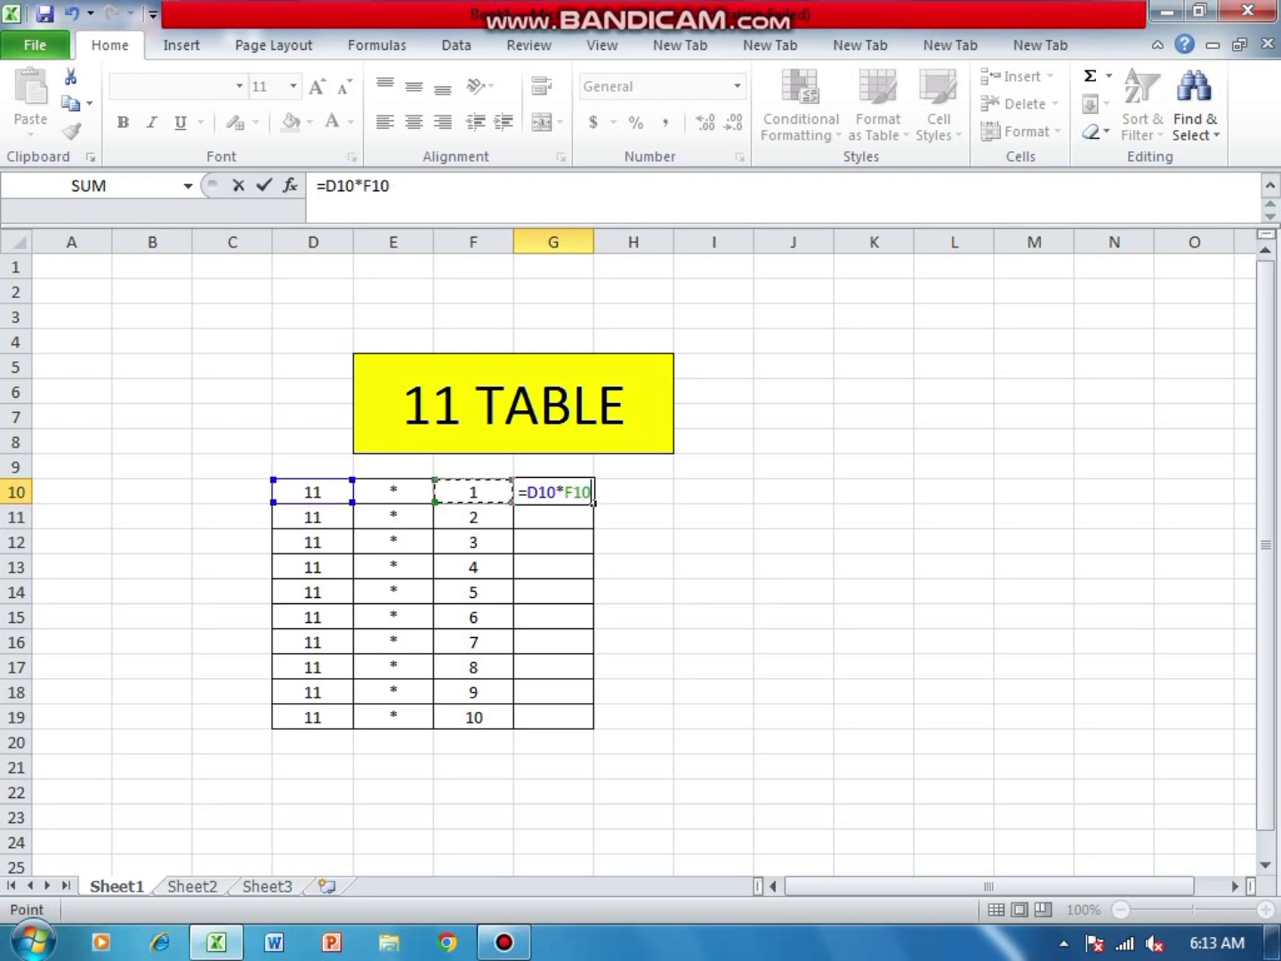
key("Return")
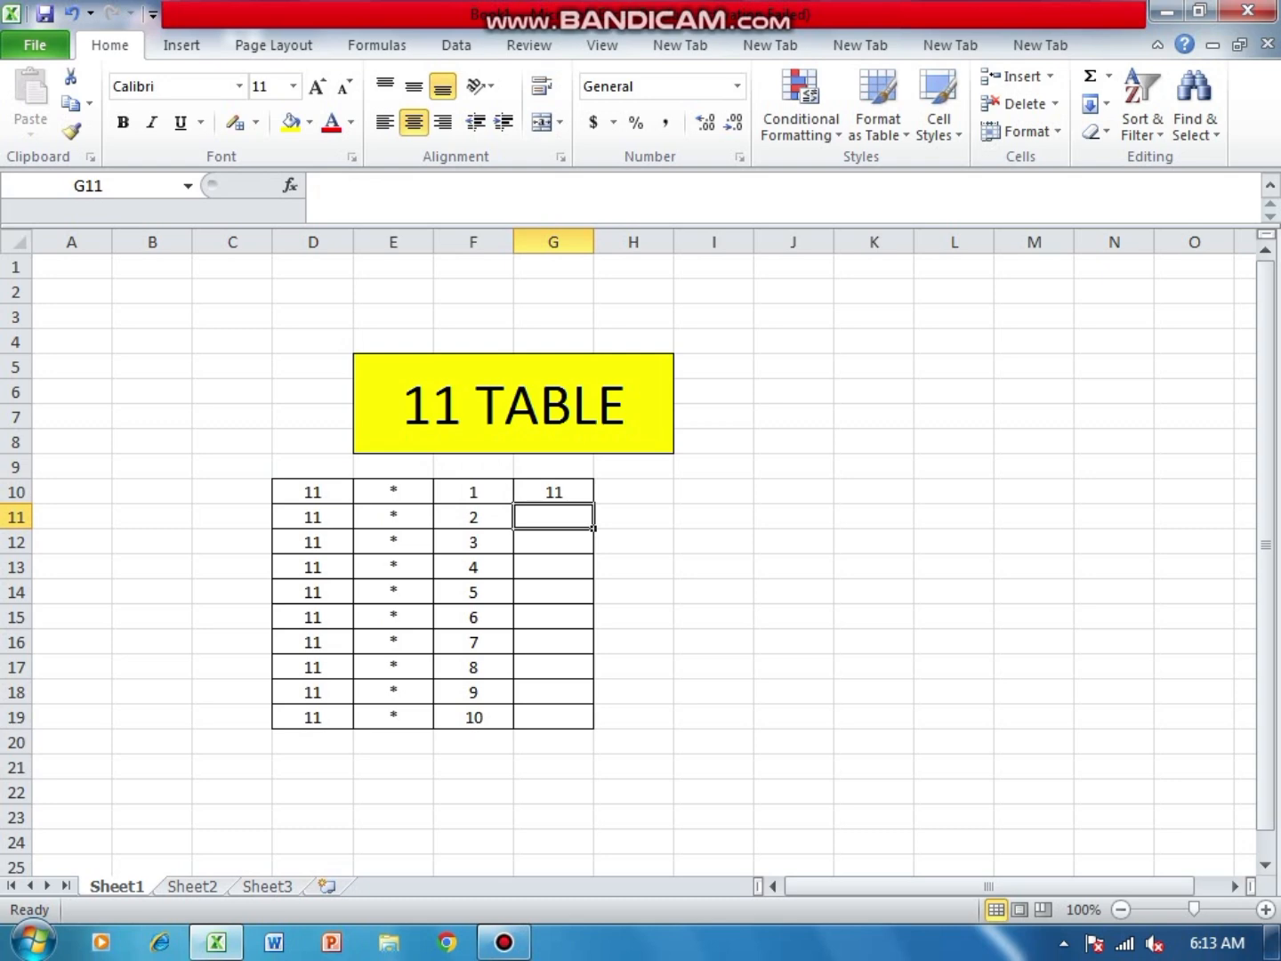
- Enter the formula =D11*F11 in cell G11
type("=")
left_click(313, 517)
type("*")
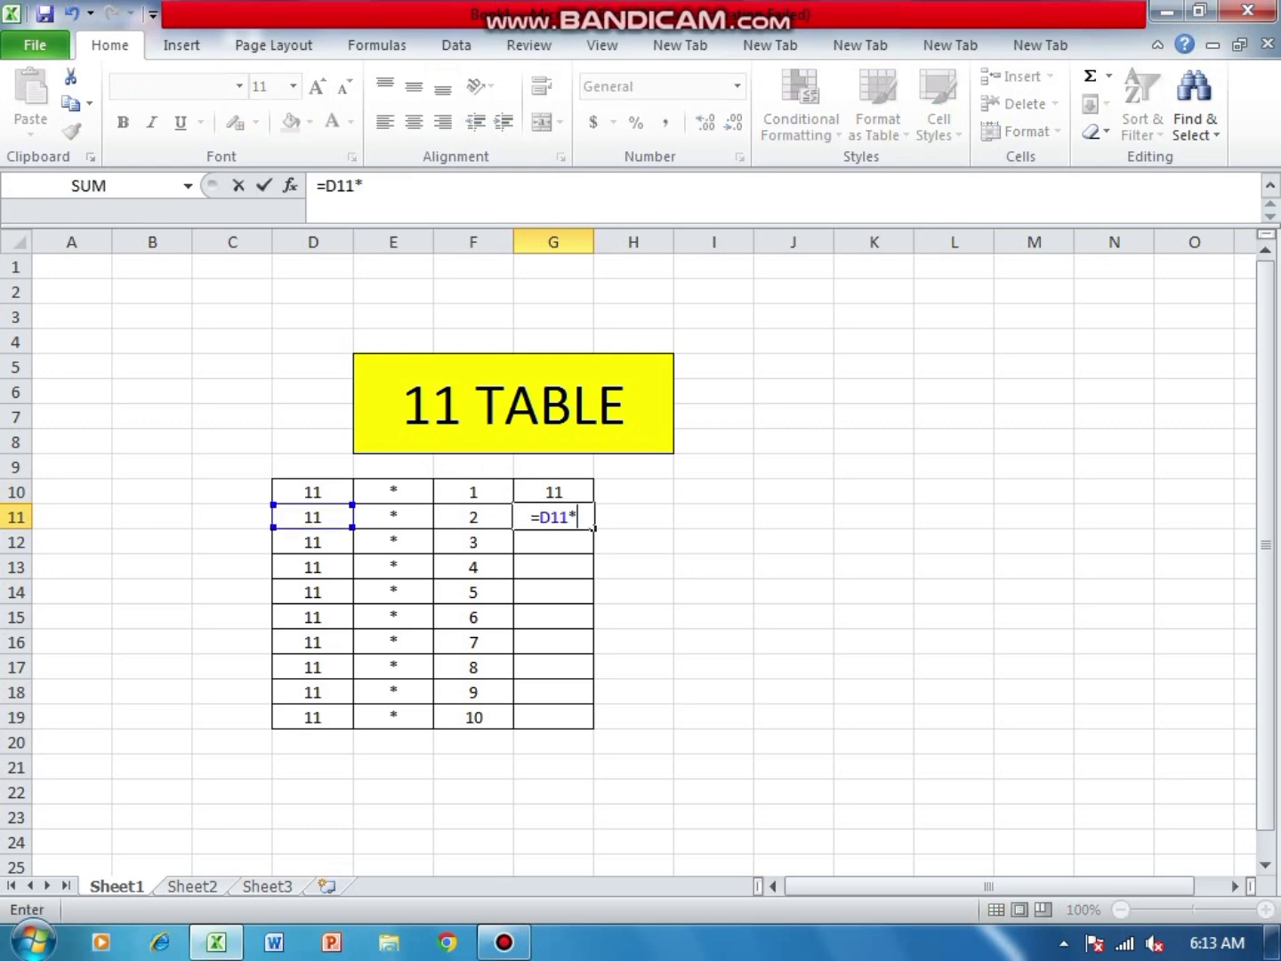
left_click(474, 516)
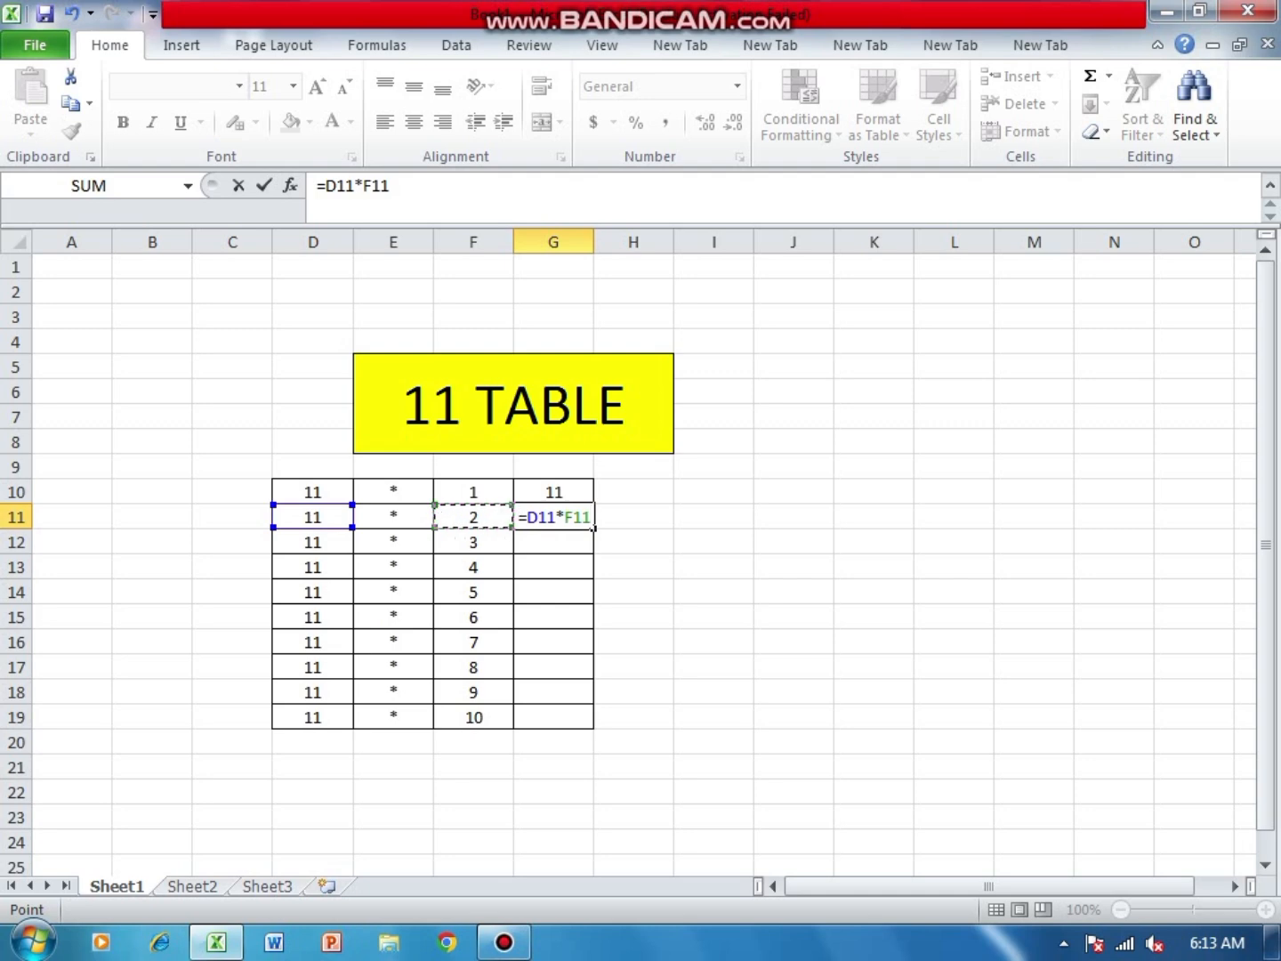
key("Return")
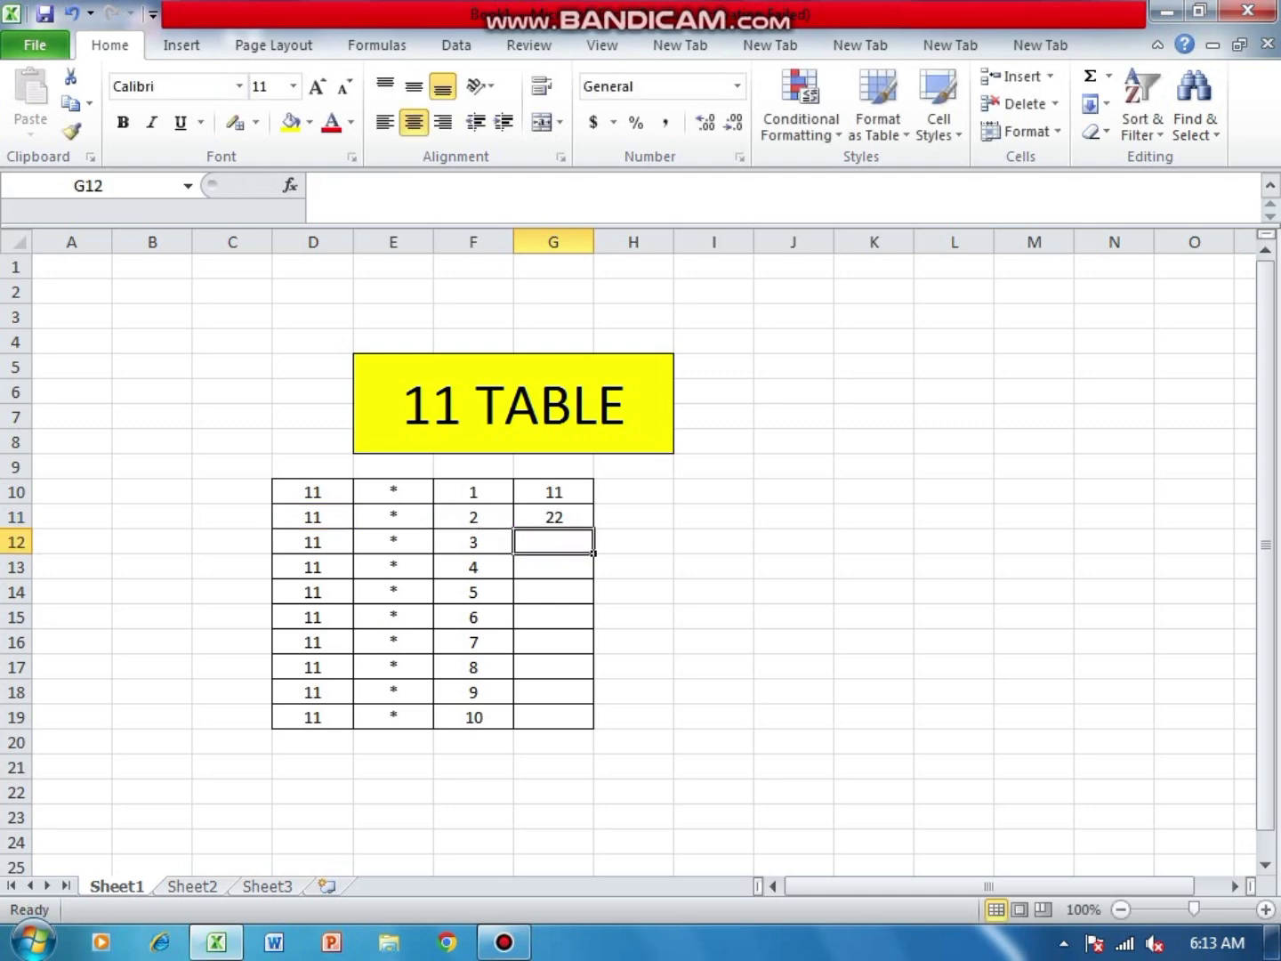
- Enter the formula =D12*F12 in cell G12
type("=")
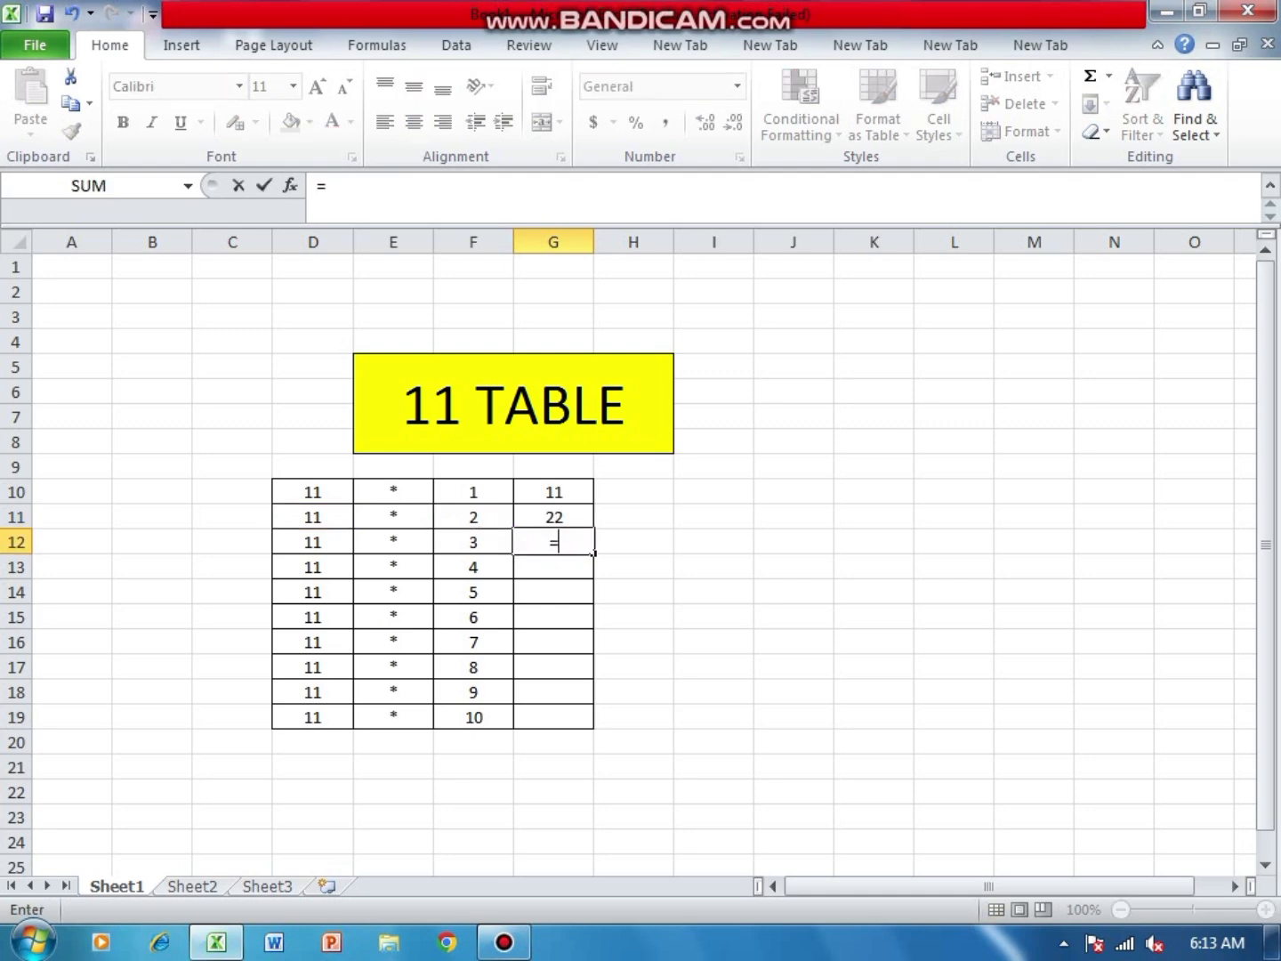
left_click(313, 542)
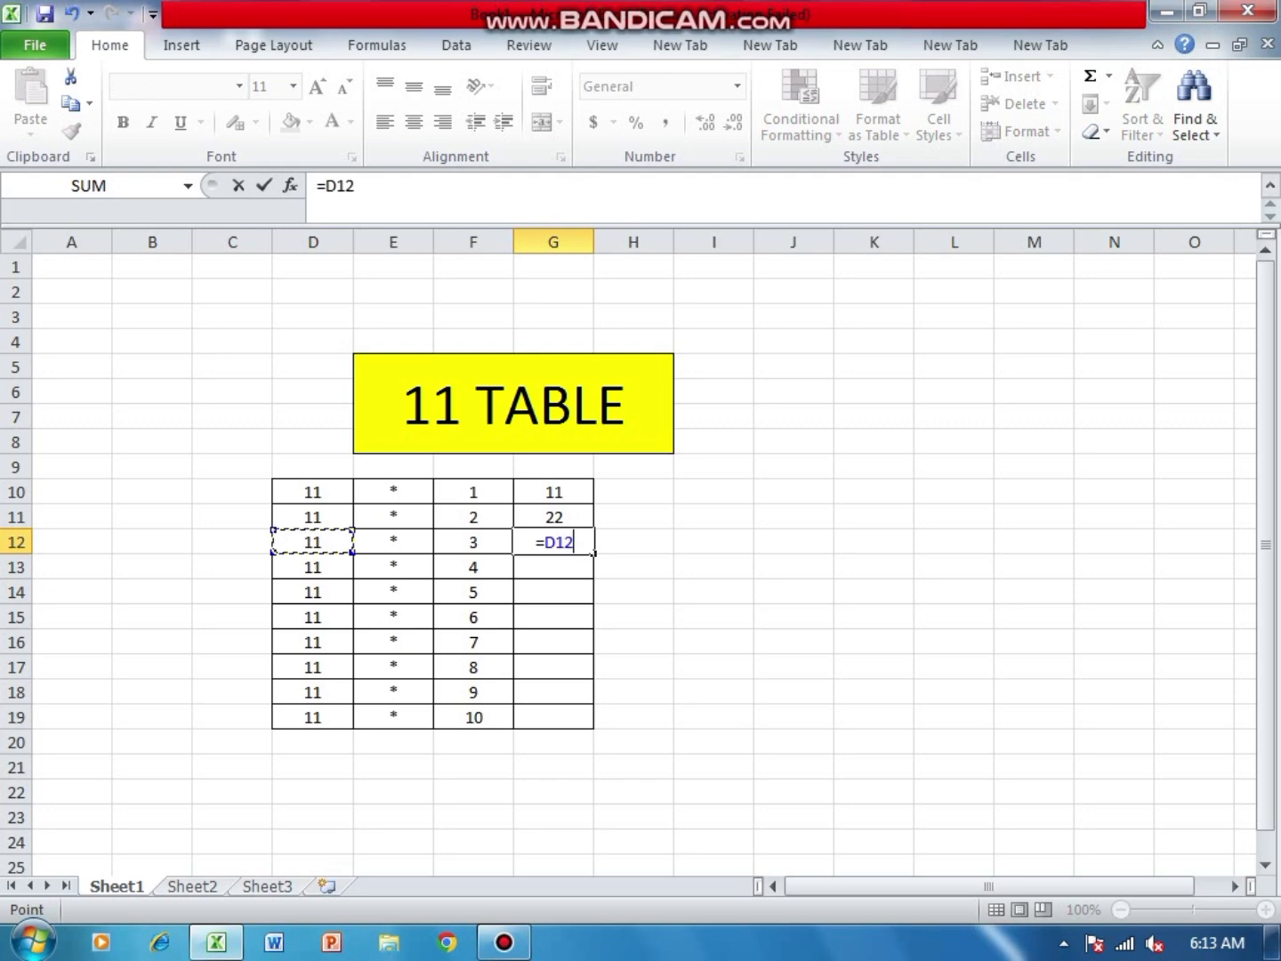
type("*")
left_click(474, 541)
key("Return")
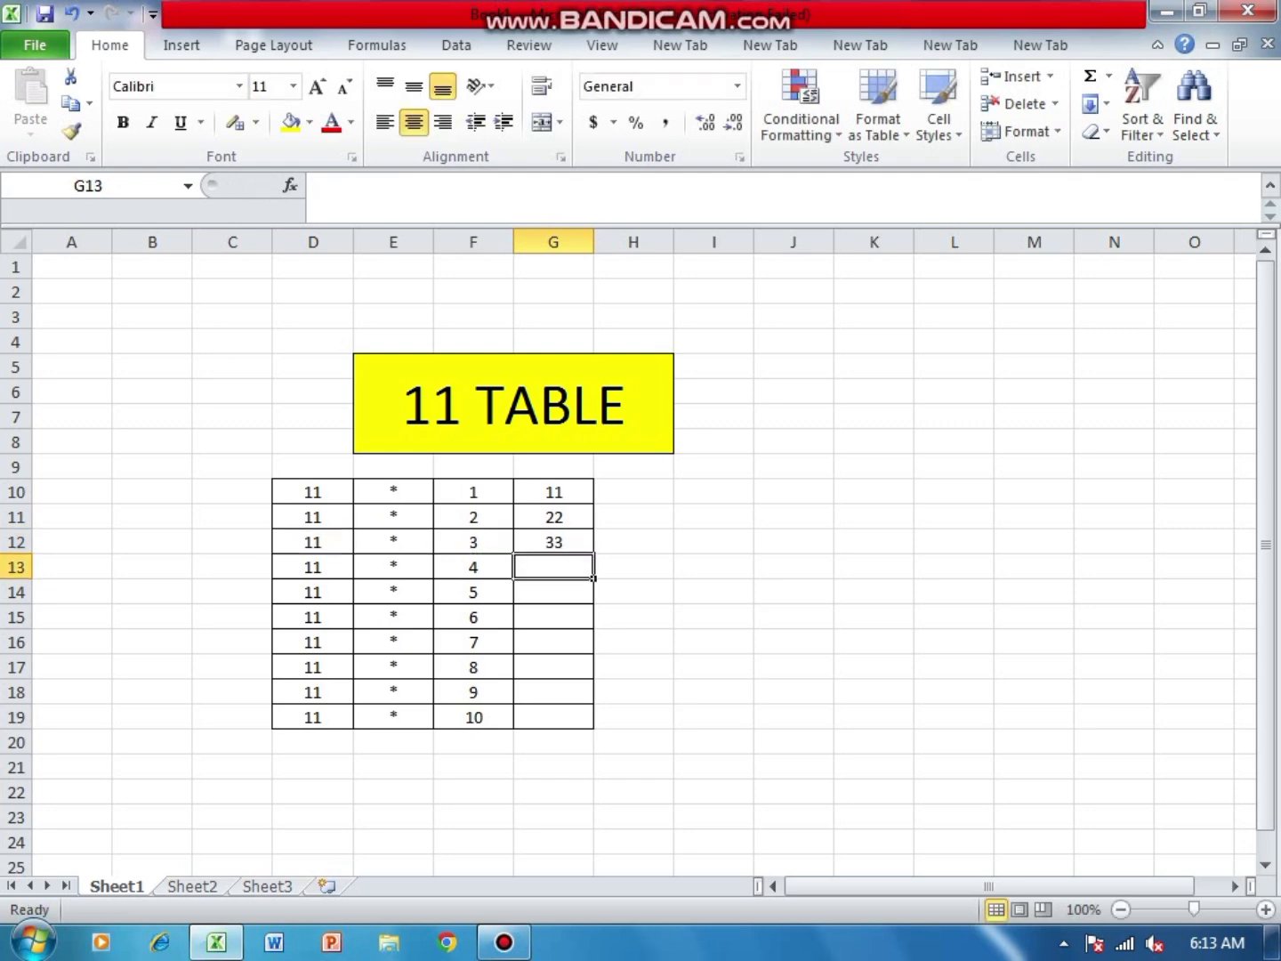
- Enter a formula in cell G13 that multiplies D13 by F13
type("=")
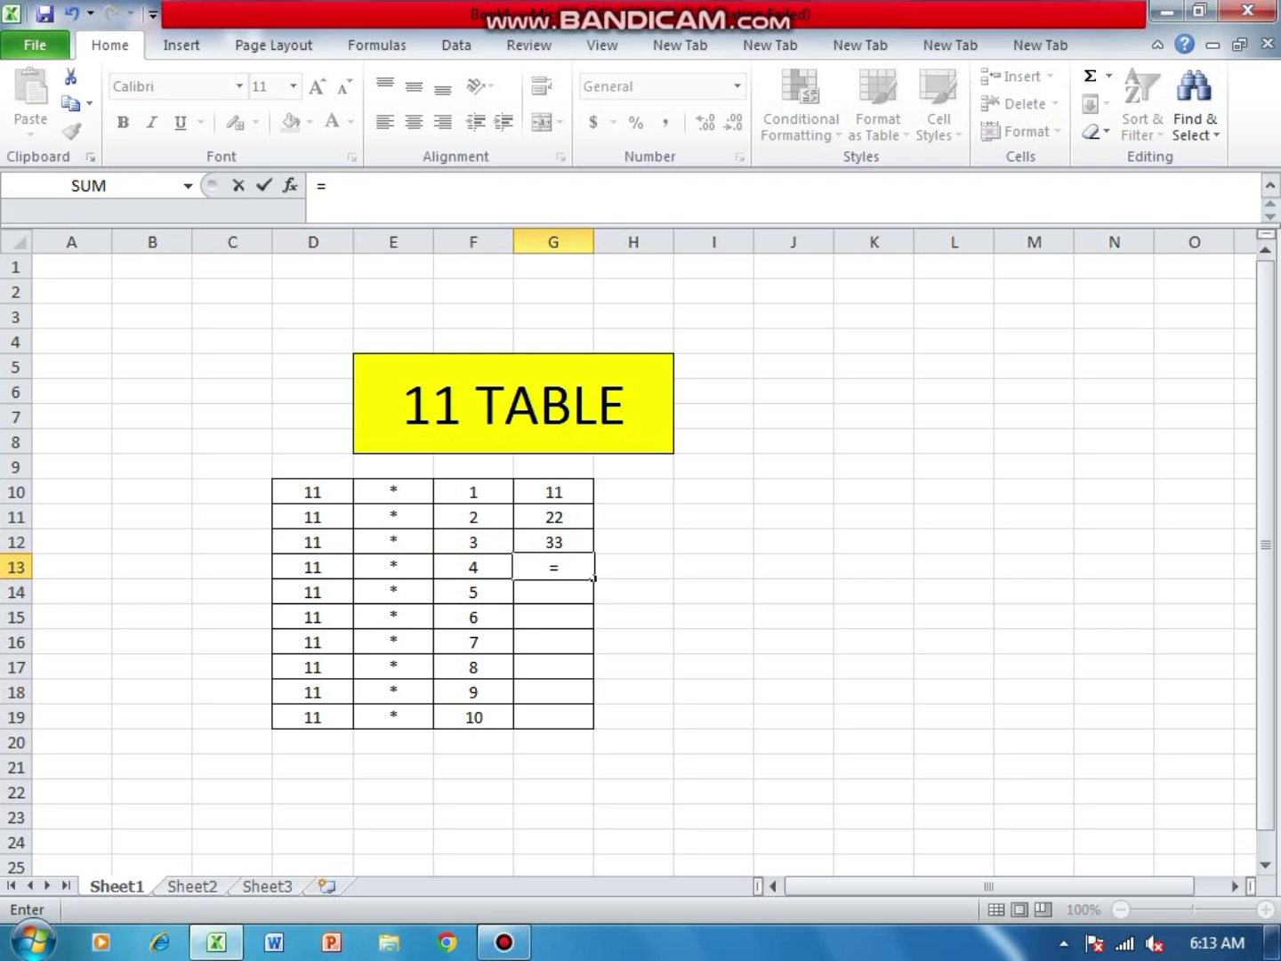
left_click(314, 567)
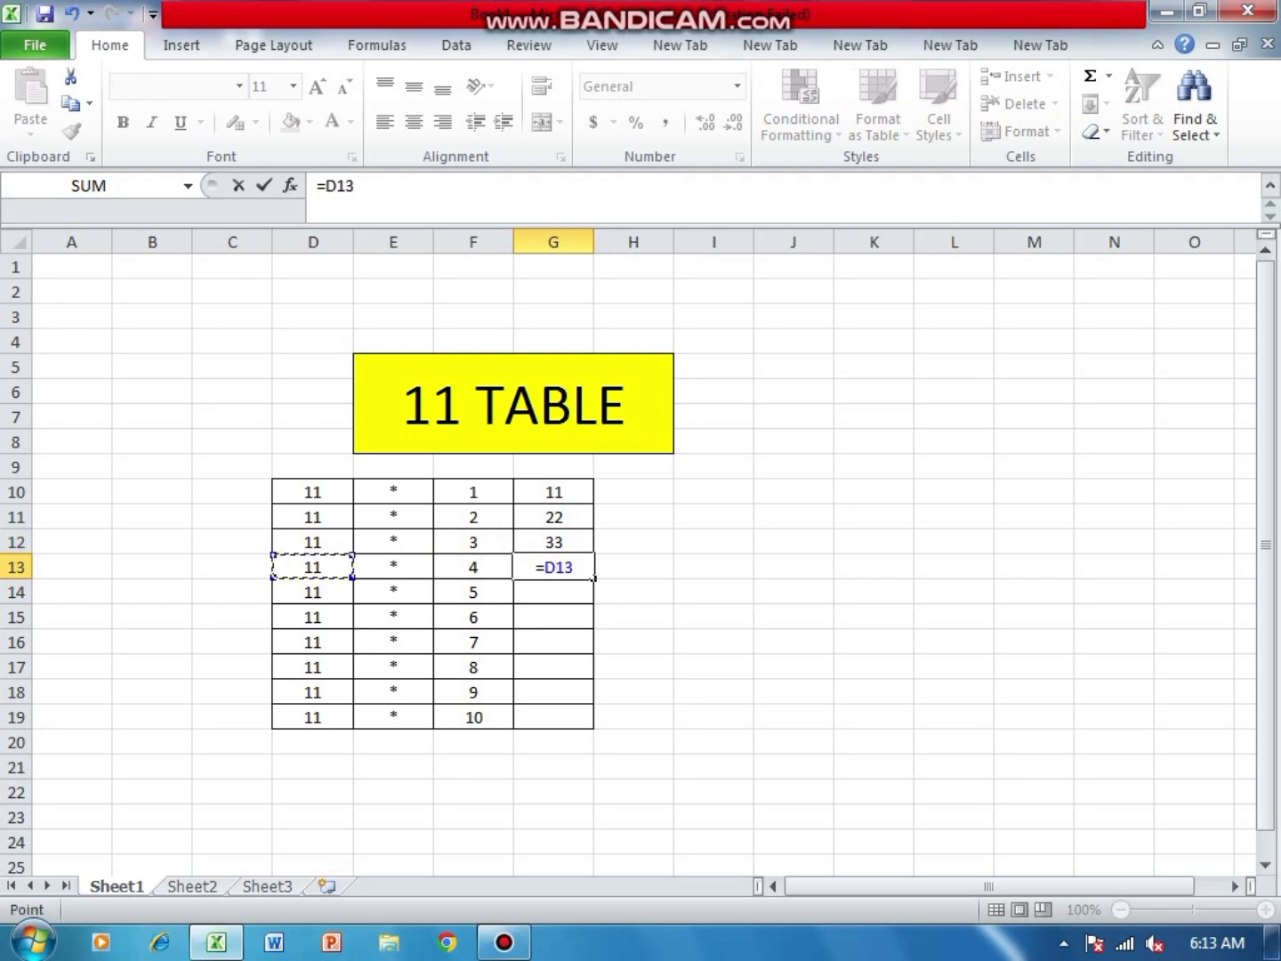
type("*")
key("Down")
key("Left")
key("Up")
key("Return")
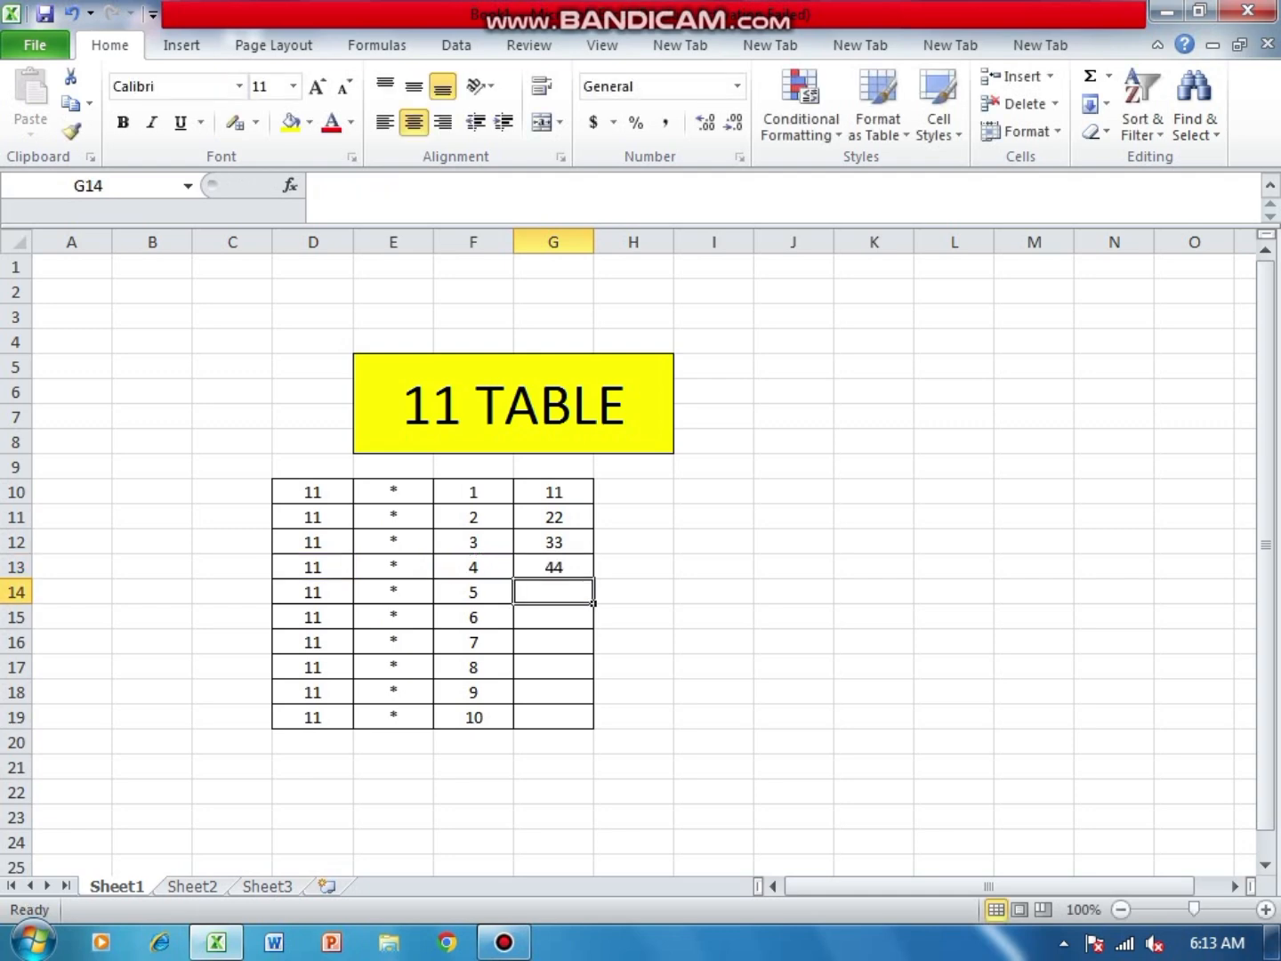
- Enter a formula in cell G14 that multiplies D14 by F14
type("=")
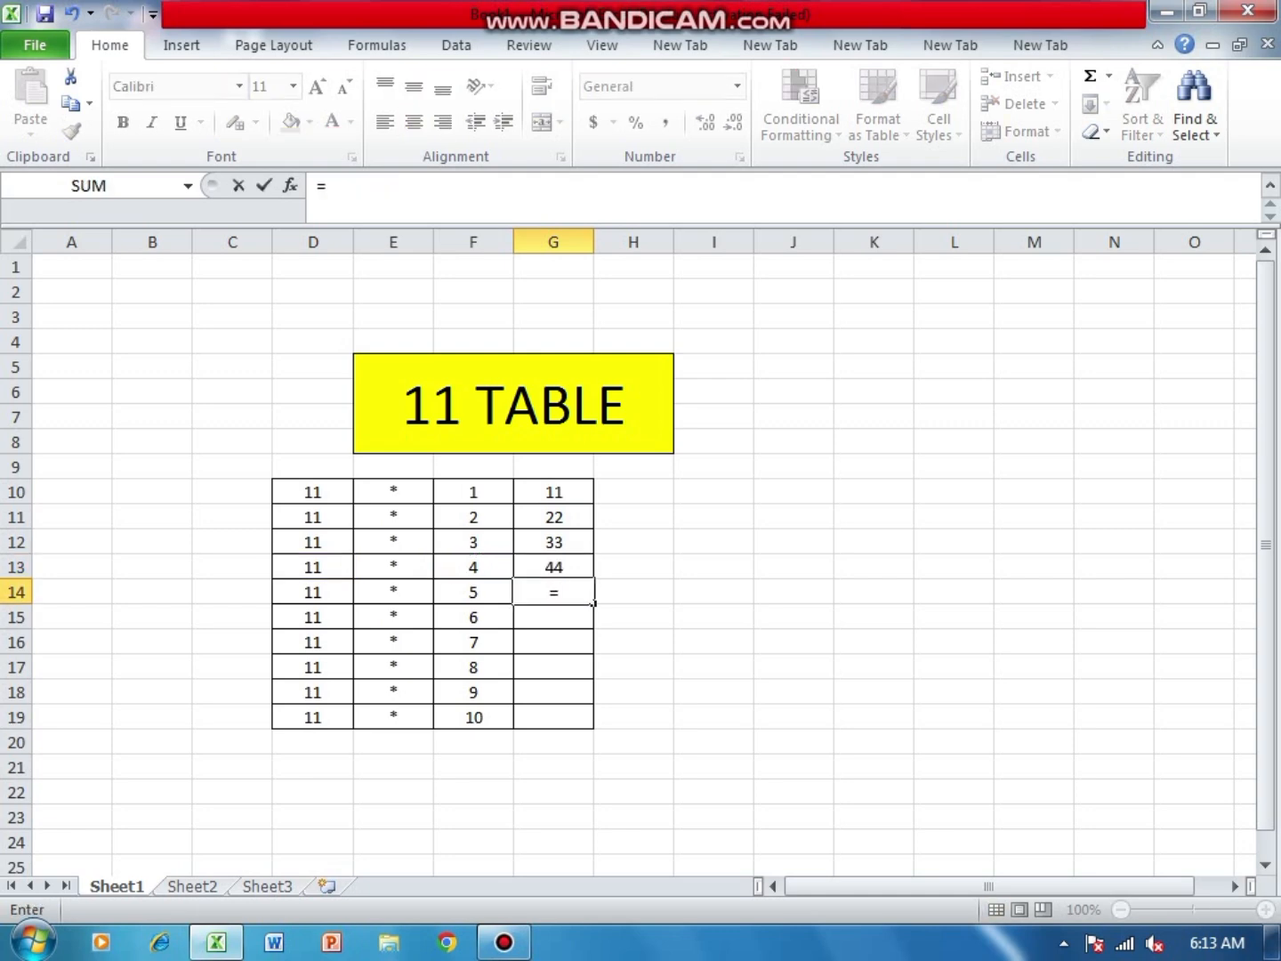
key("Left")
key("Left")
key("Left")
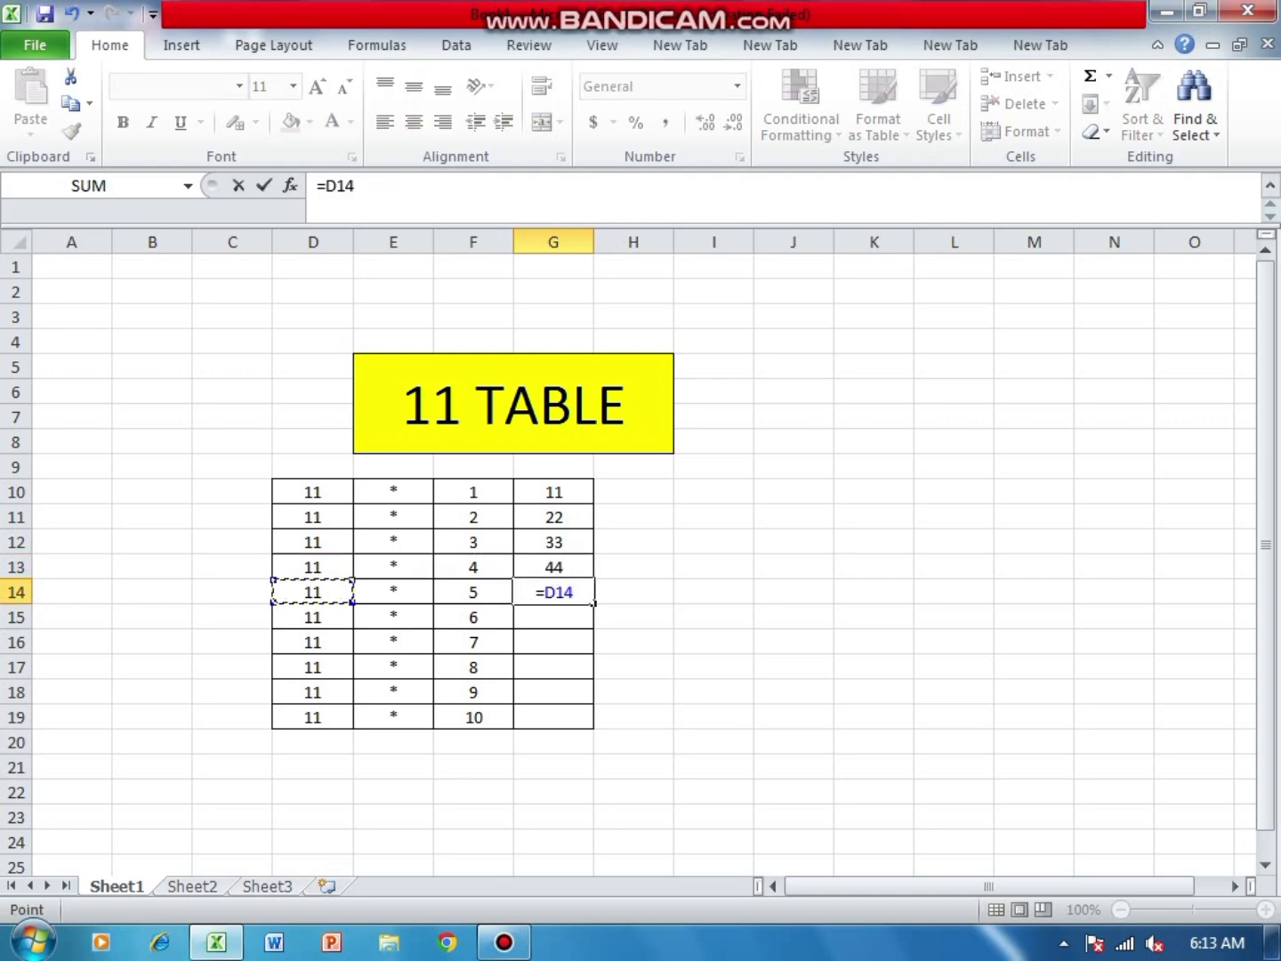
type("*")
key("Left")
key("Return")
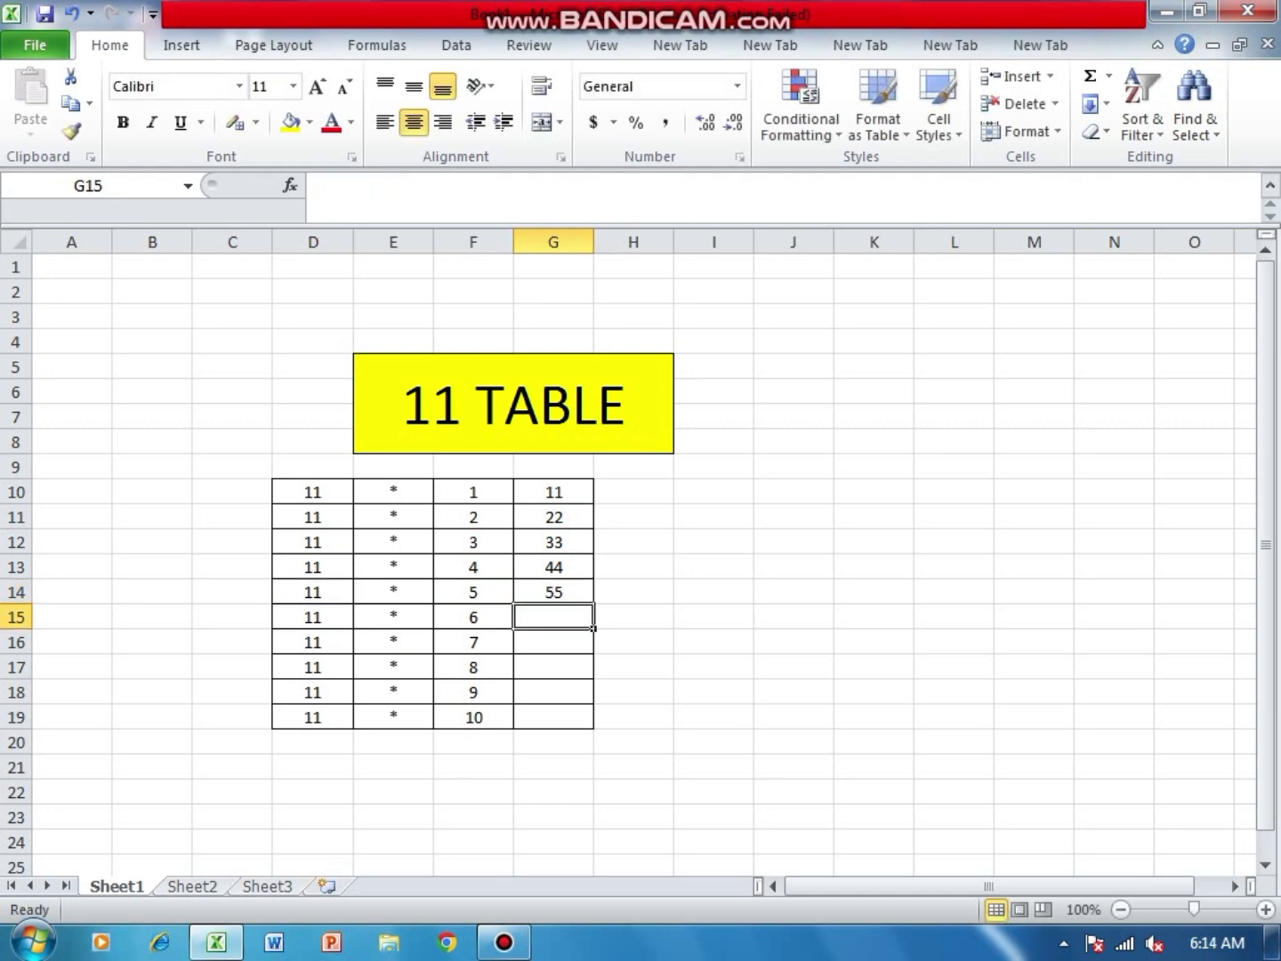
- Enter the formula =D15*F15 in cell G15
type("=")
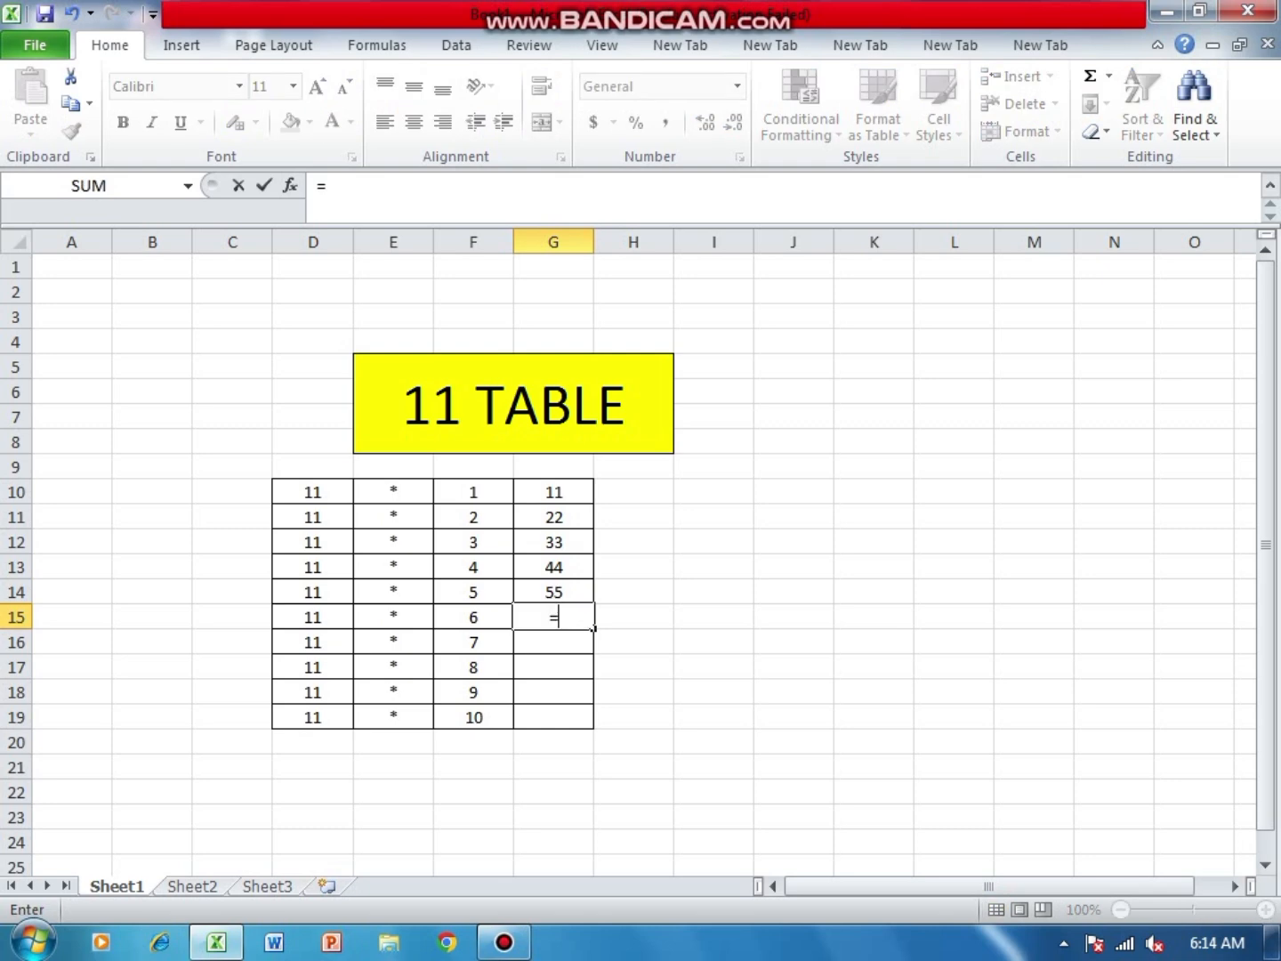
key("Left")
key("Left")
key("Left")
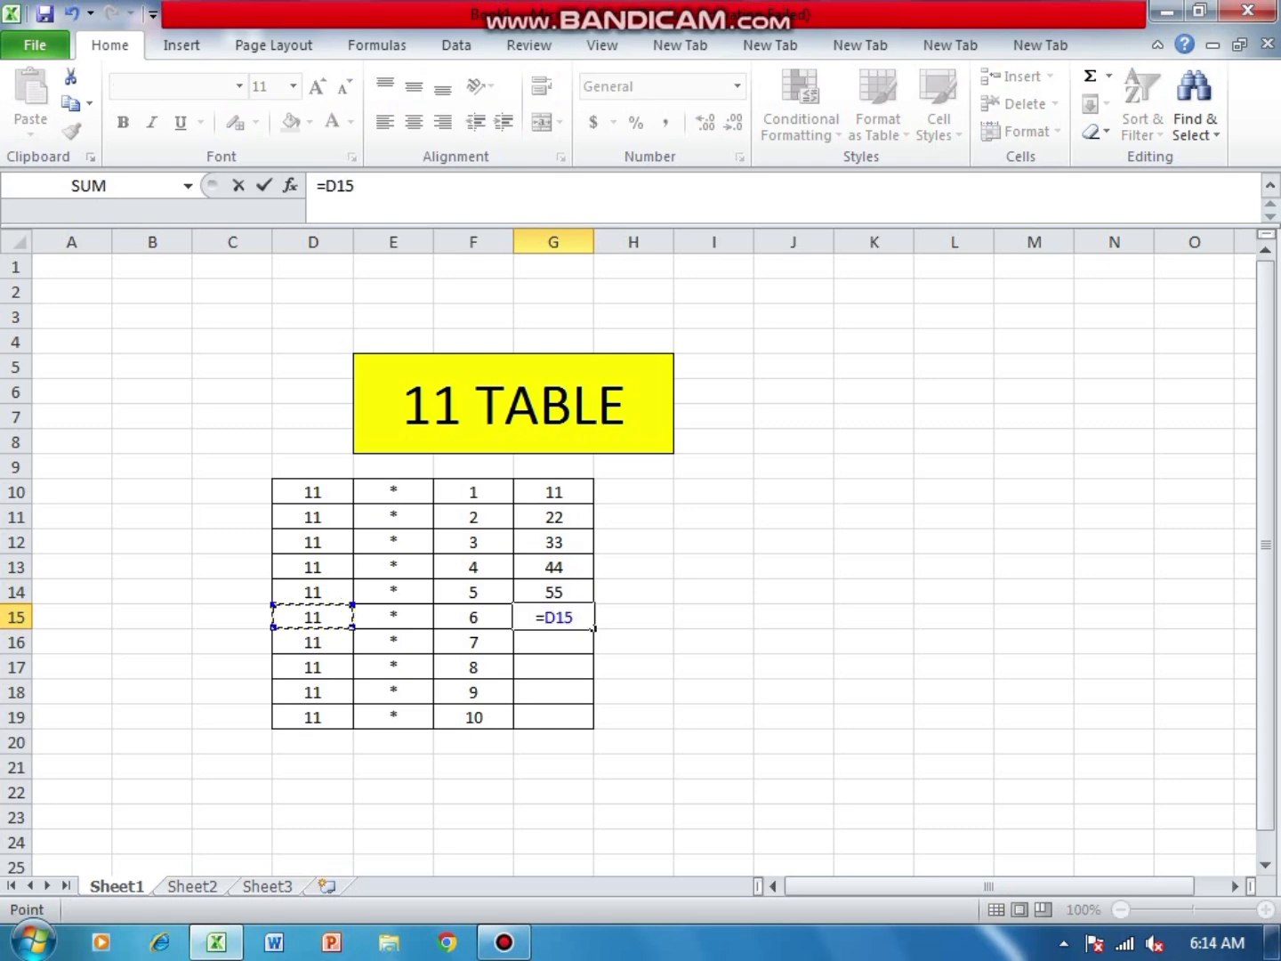
type("*")
key("Left")
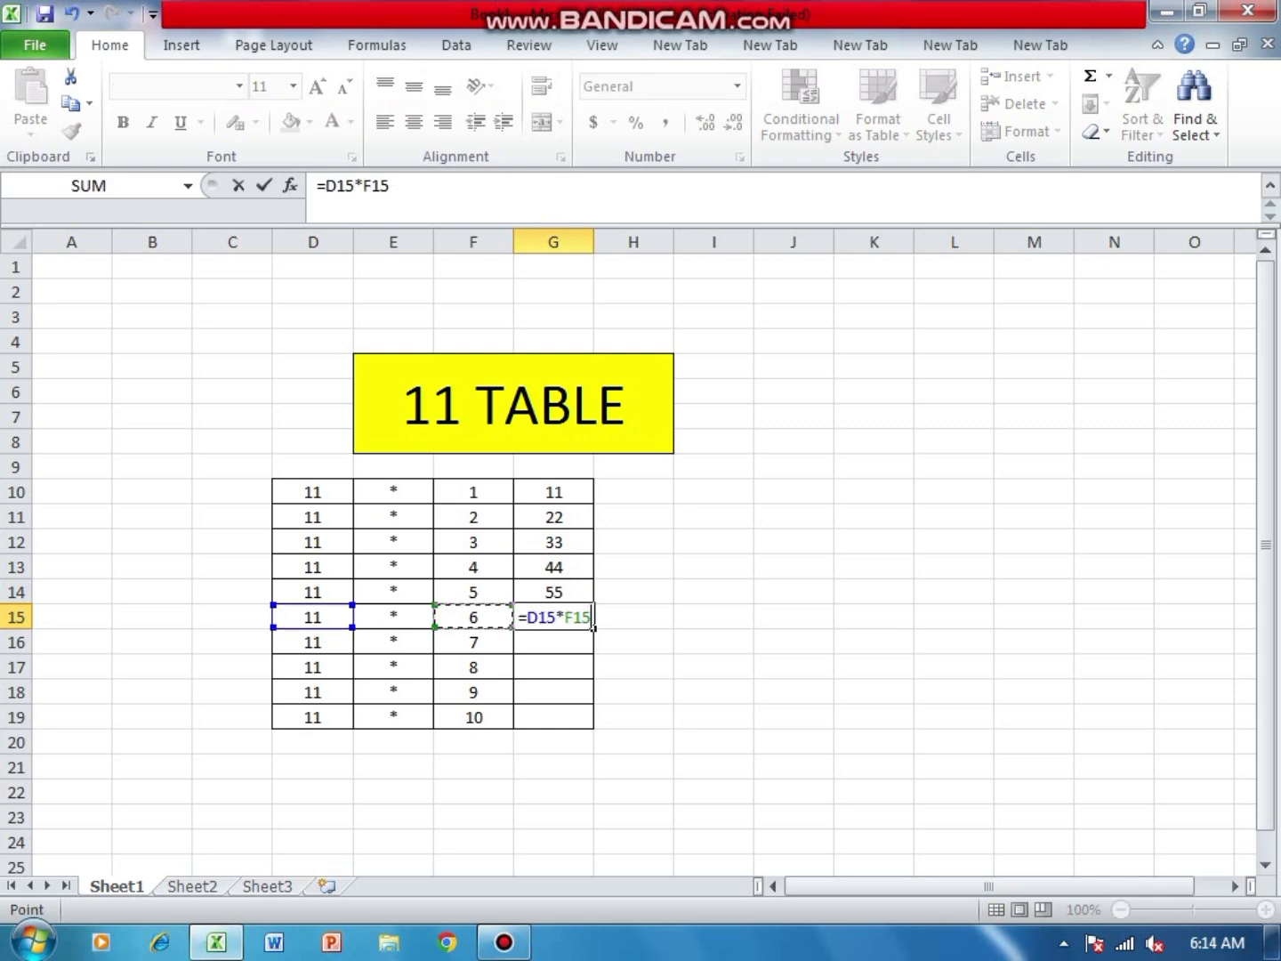
key("Return")
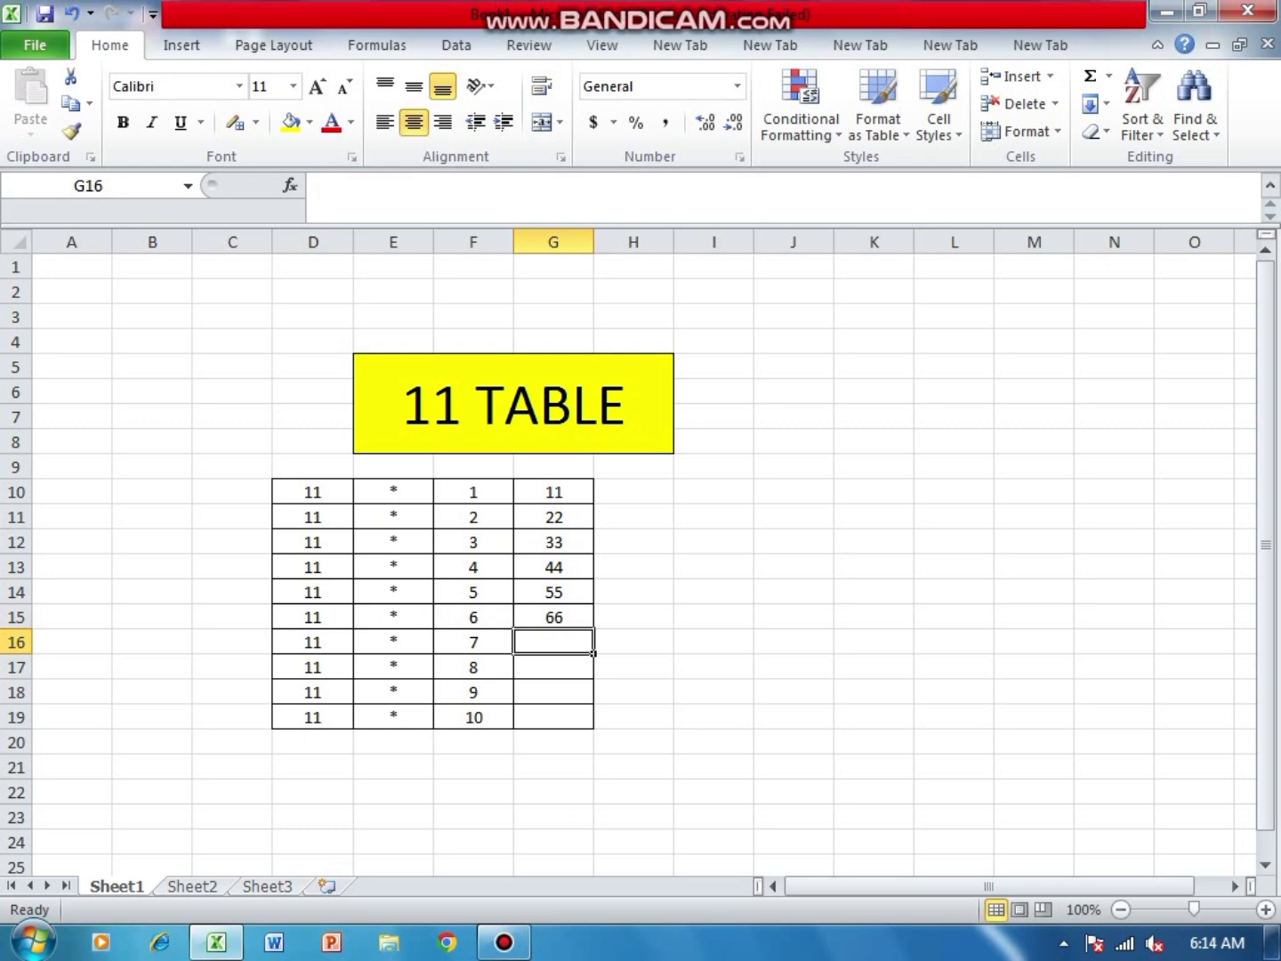
- Enter the formula =D16*F16 in cell G16
type("=")
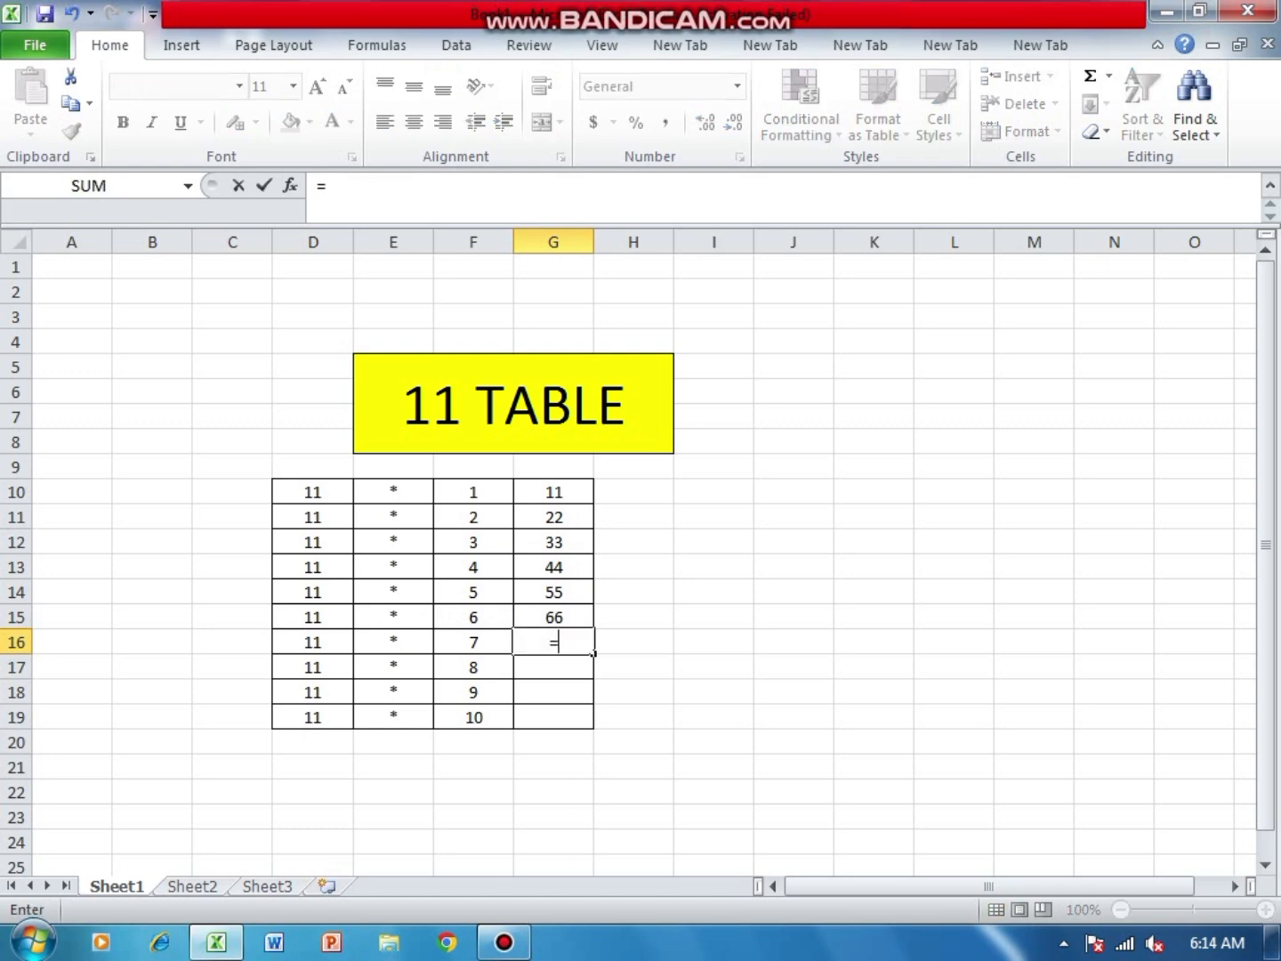
key("Left")
key("Left")
key("Left")
type("*")
key("Left")
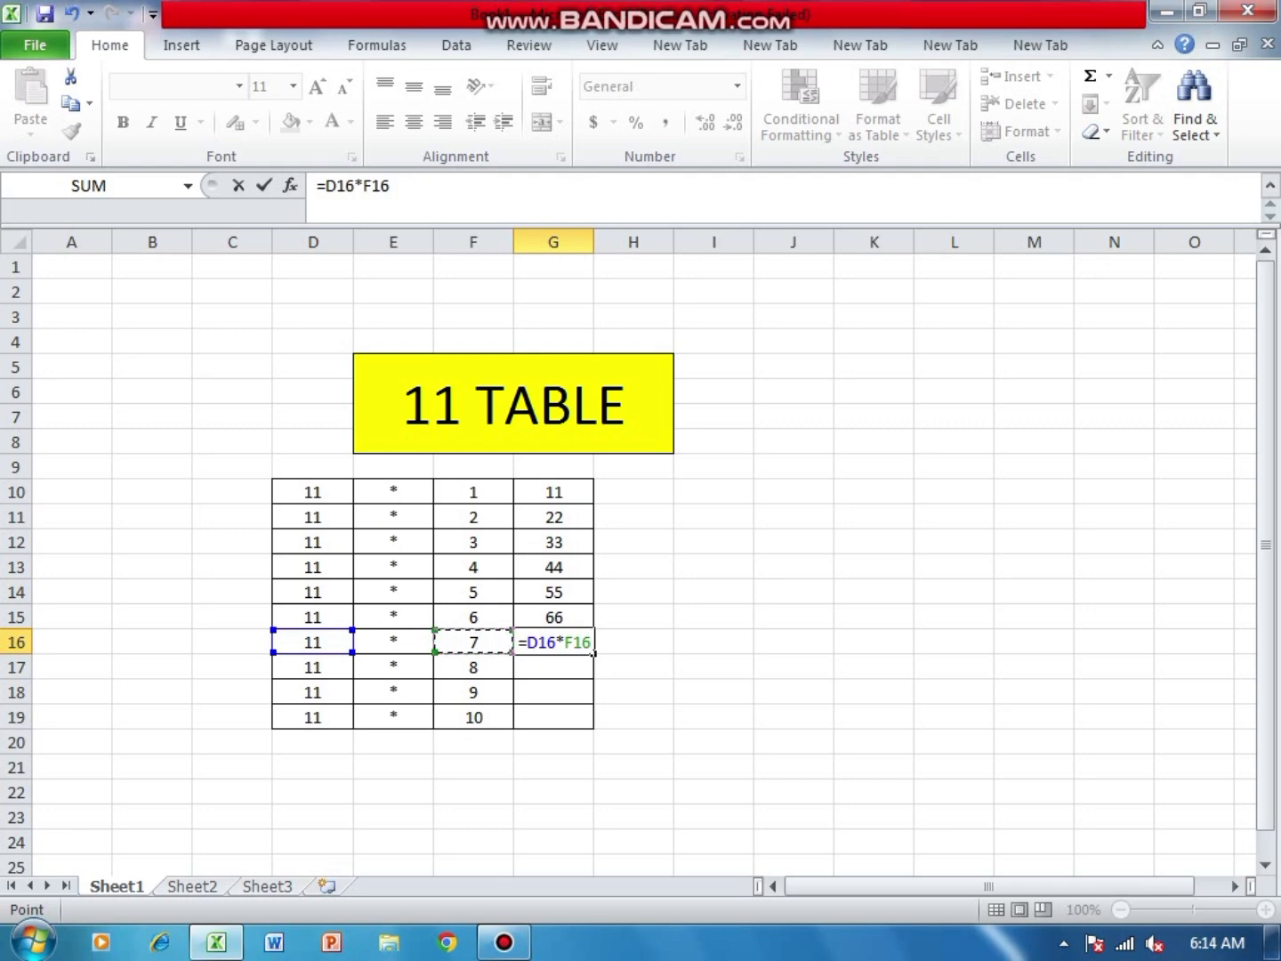
key("Return")
- Try to enter a formula in cell G17 that multiplies D17 by F17
type("=")
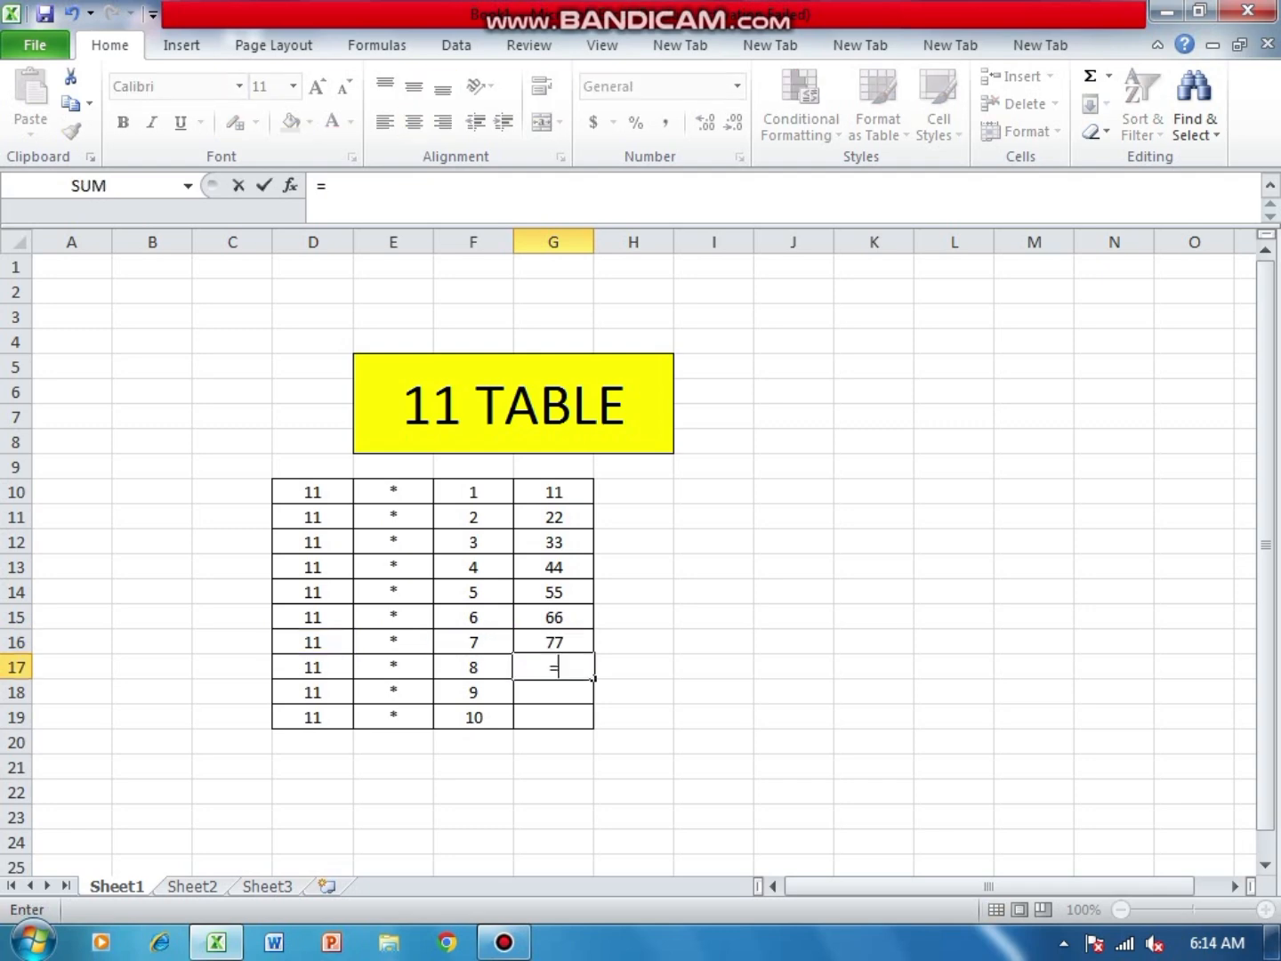
key("Left")
key("Left")
key("Left")
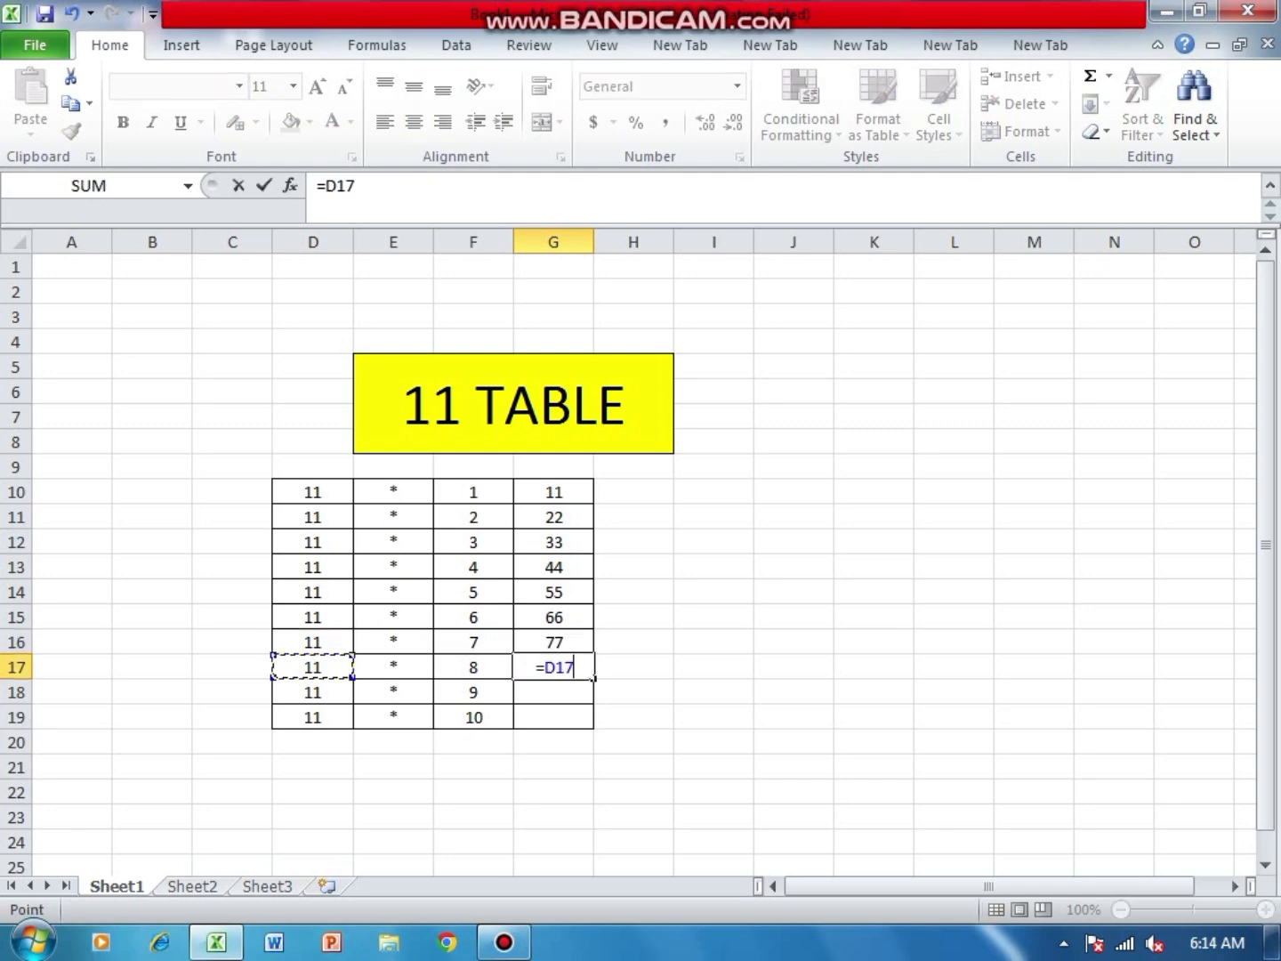
type("*")
key("Left")
key("shift+Up")
left_click(501, 667)
left_click(713, 667)
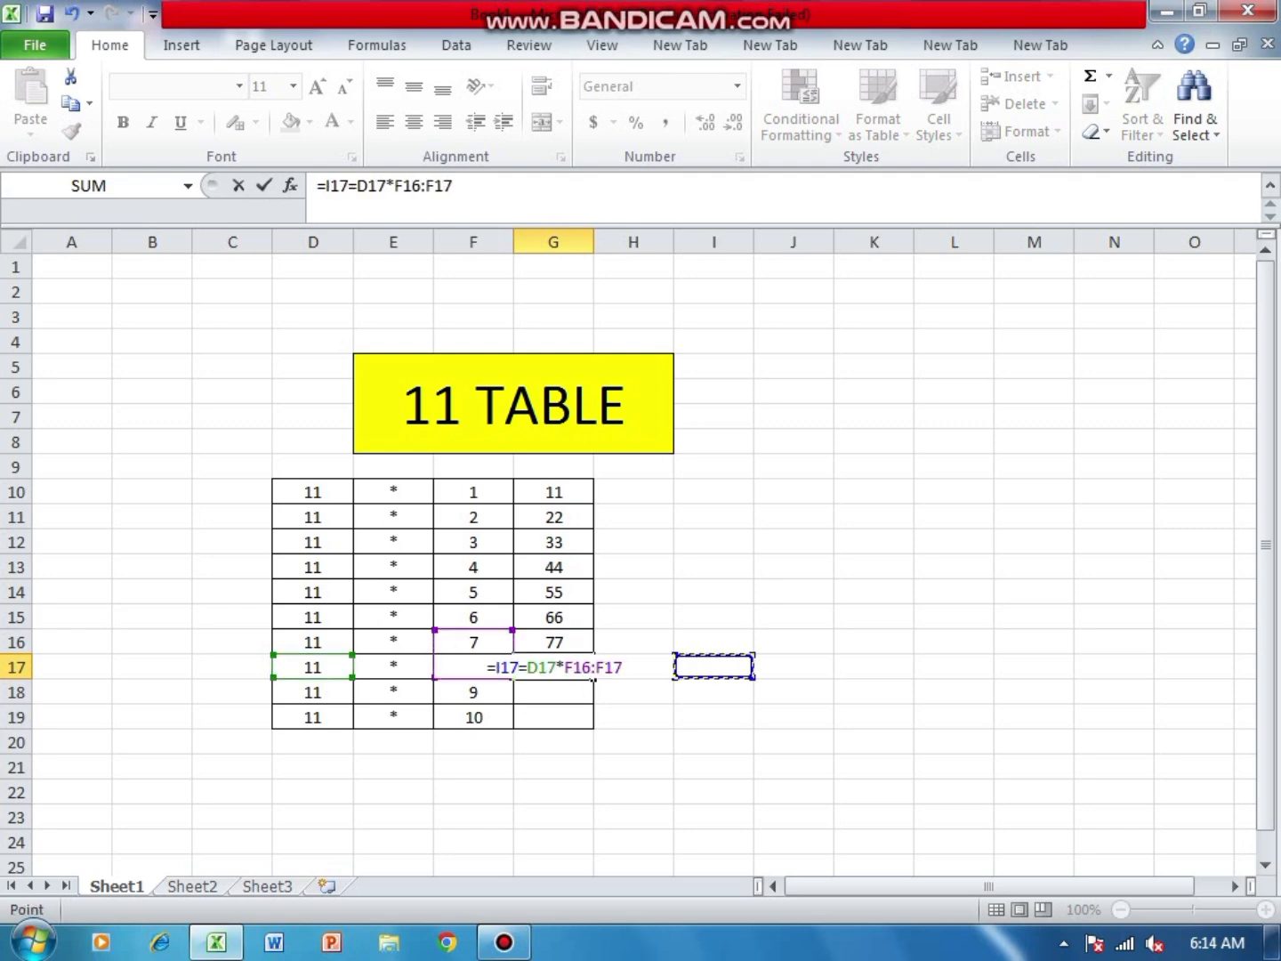
left_click(622, 669)
key("ctrl+z")
key("ctrl+y")
key("ctrl+z")
key("ctrl+z")
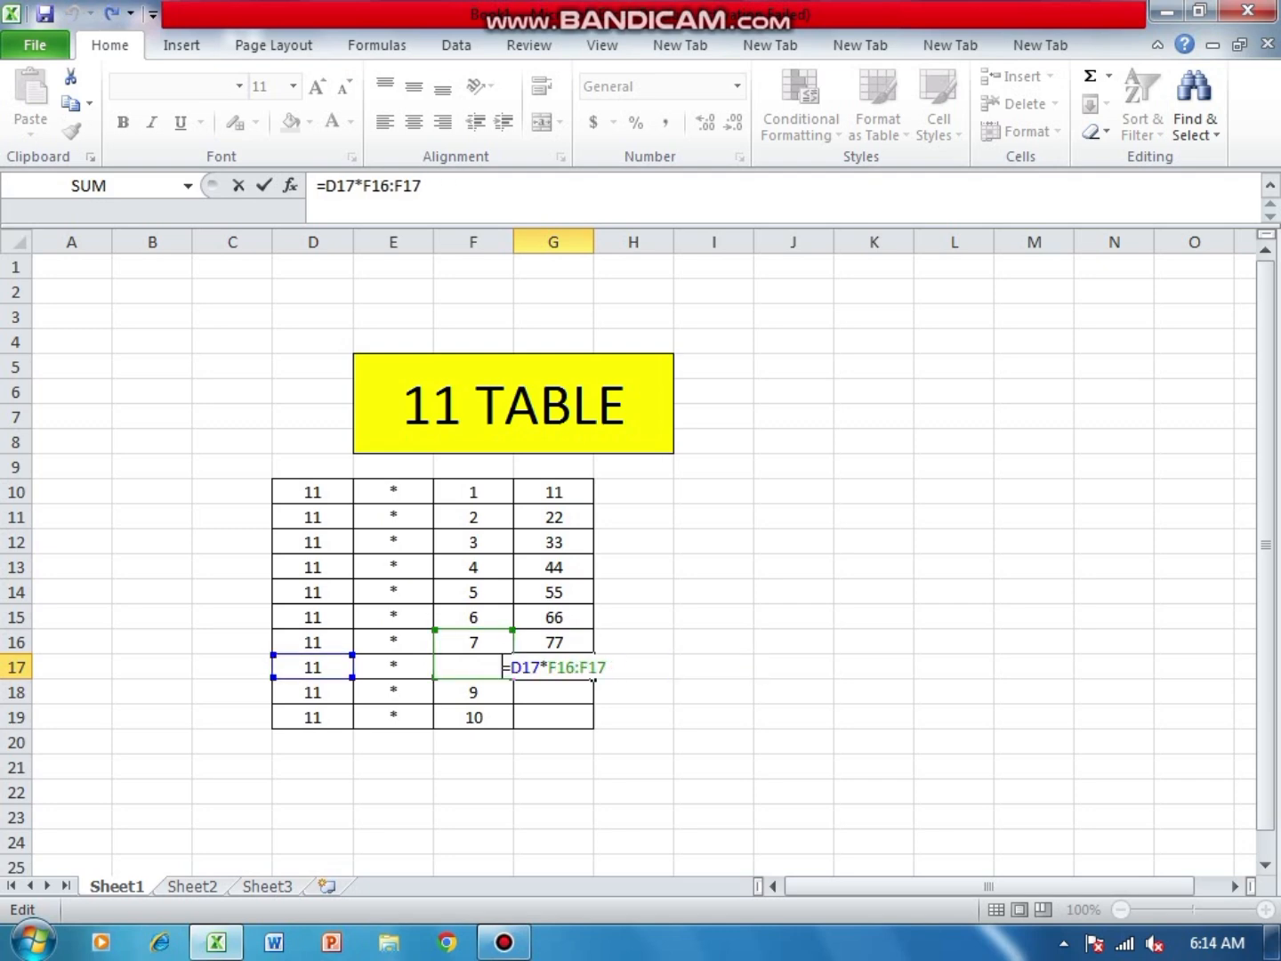
key("BackSpace")
type("=")
left_click(874, 591)
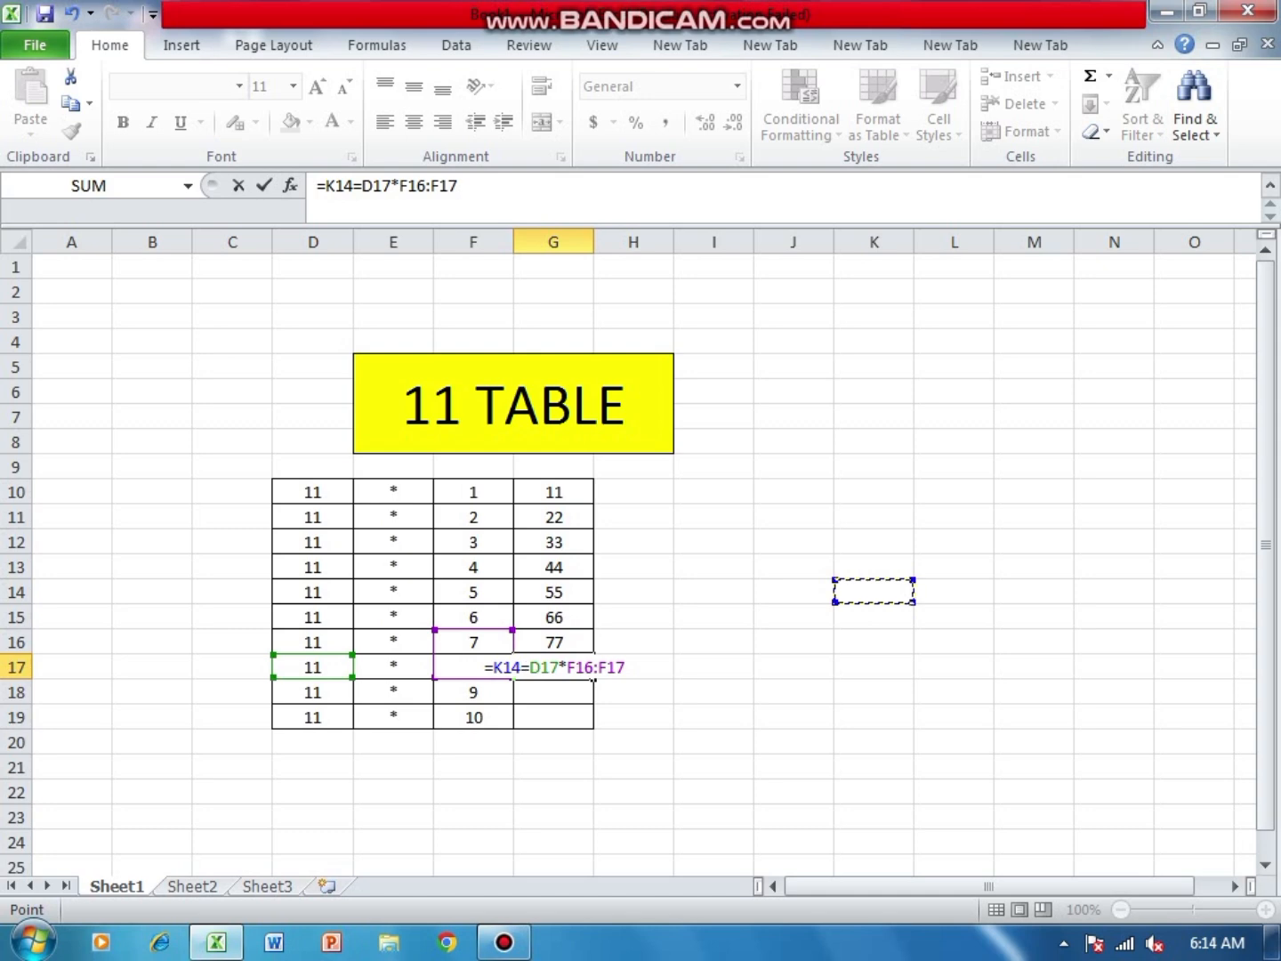
- Clear the faulty formula from cell G17
key("BackSpace")
key("BackSpace")
key("BackSpace")
key("BackSpace")
key("BackSpace")
key("BackSpace")
key("BackSpace")
key("BackSpace")
key("BackSpace")
key("BackSpace")
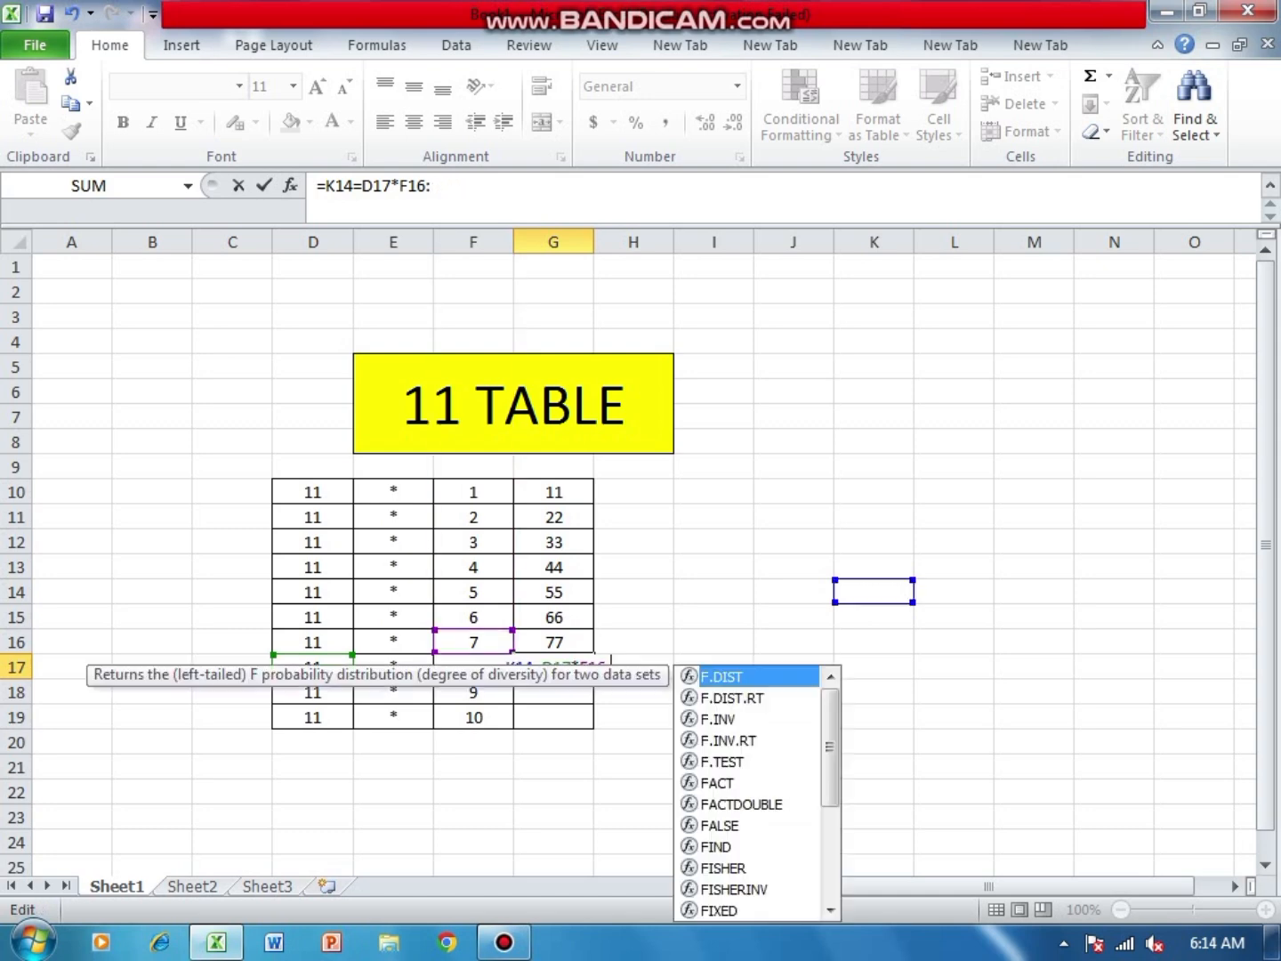
key("BackSpace")
key("BackSpace")
key("BackSpace")
key("BackSpace")
key("BackSpace")
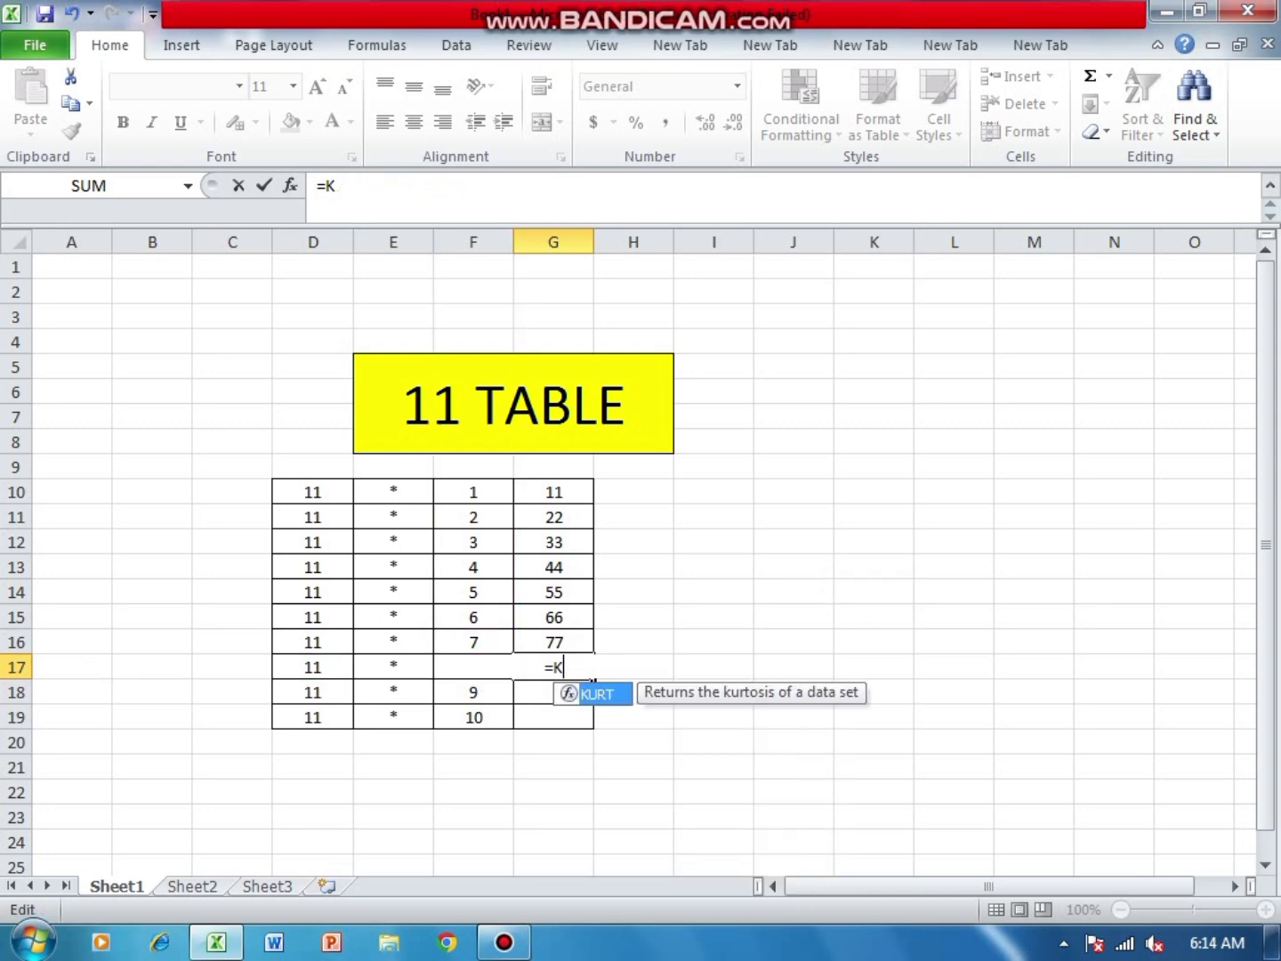
key("BackSpace")
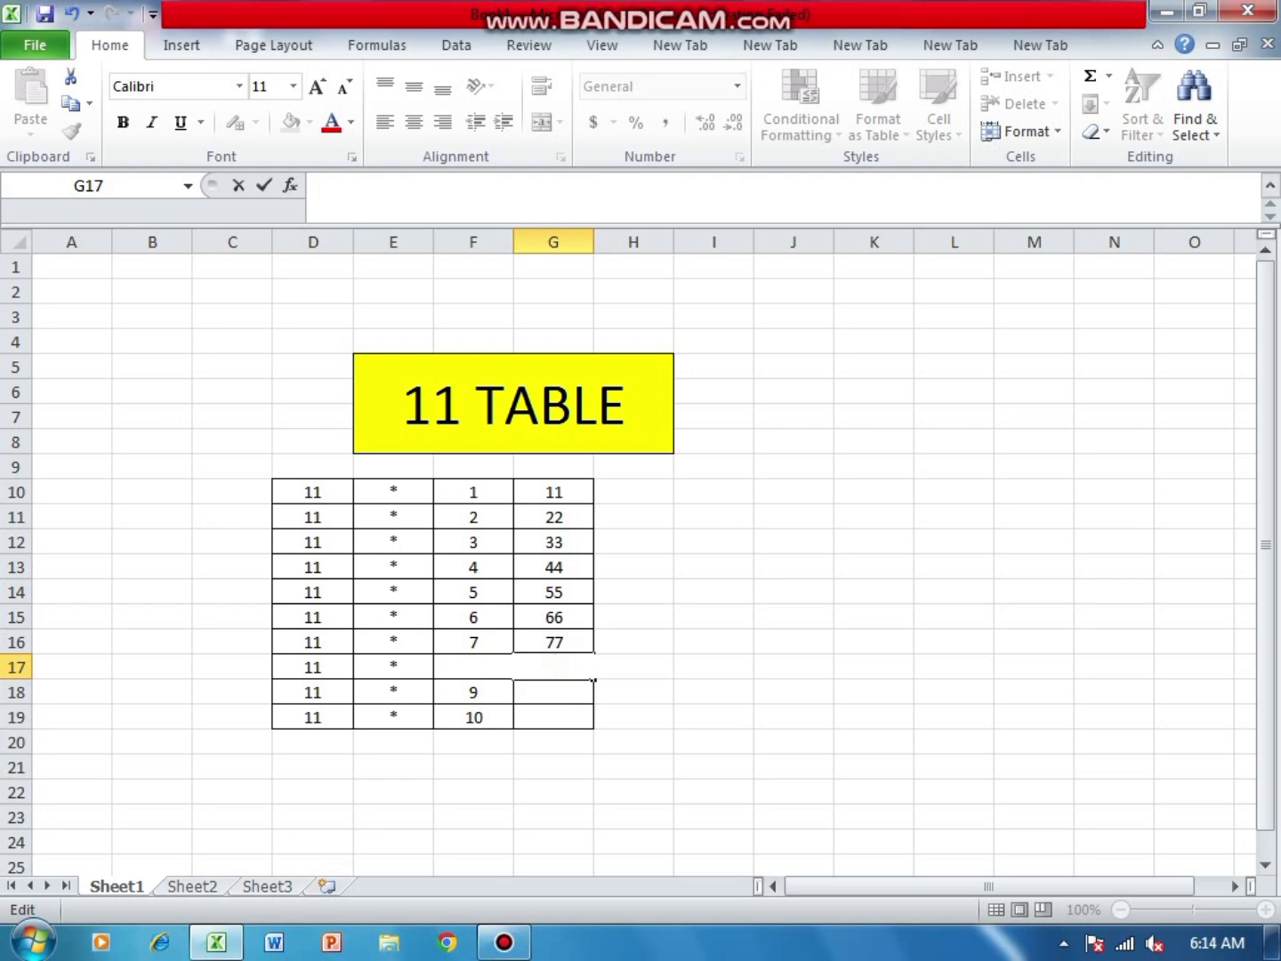
left_click(793, 642)
- Enter the formula =D17*F17 in cell G17
left_click(553, 667)
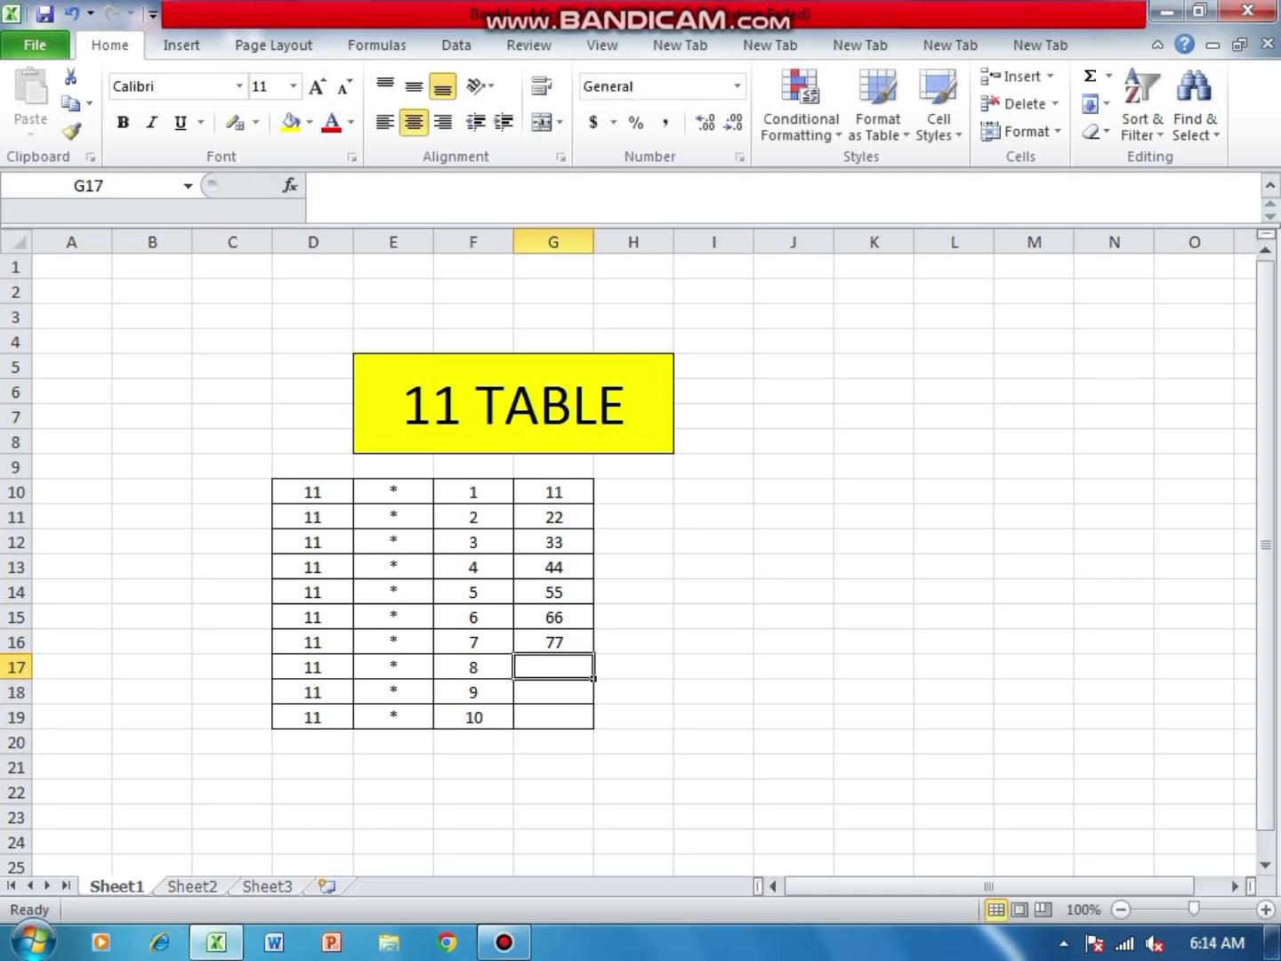
type("=")
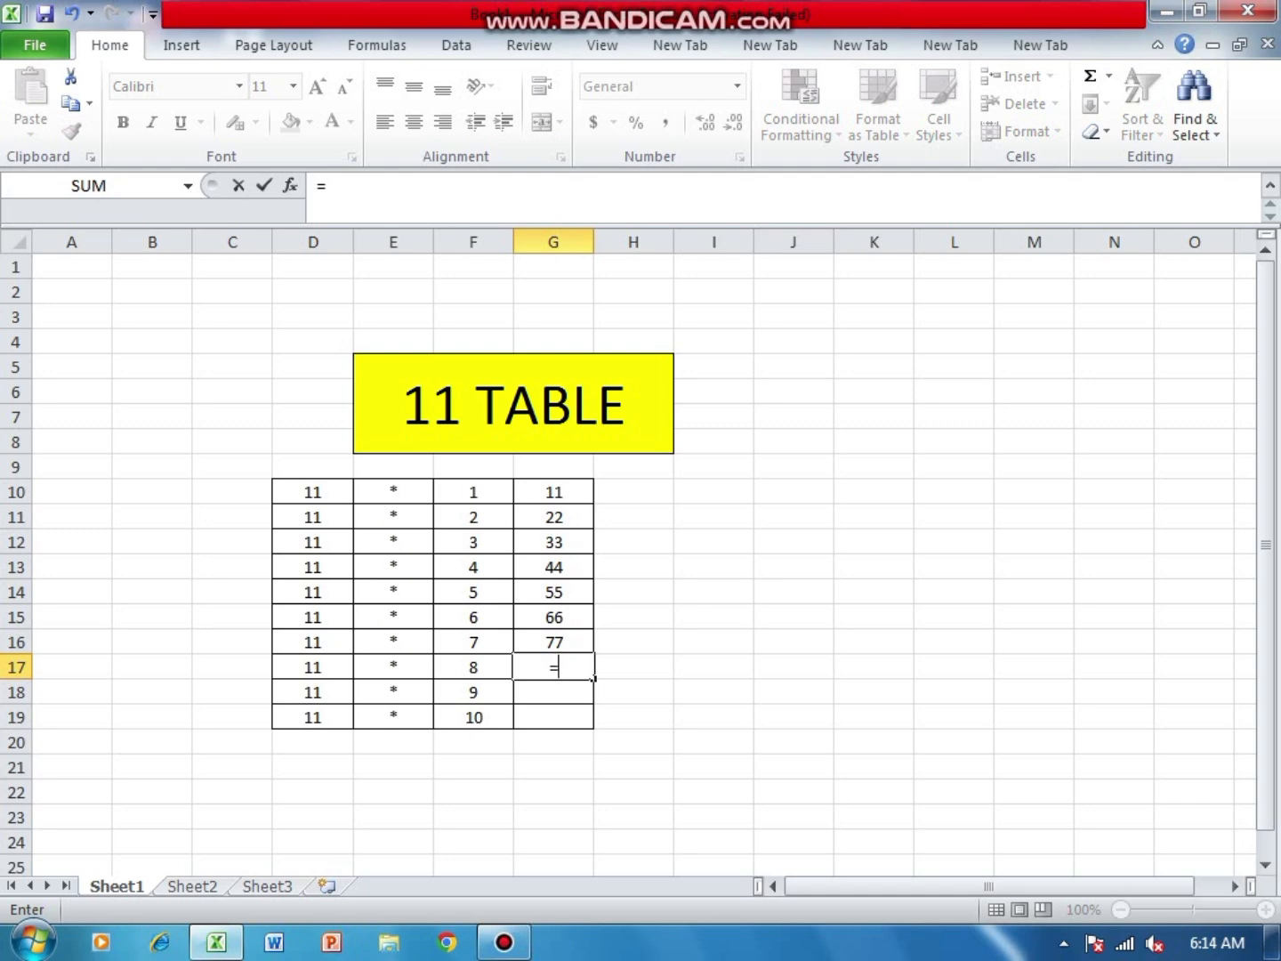
left_click(314, 668)
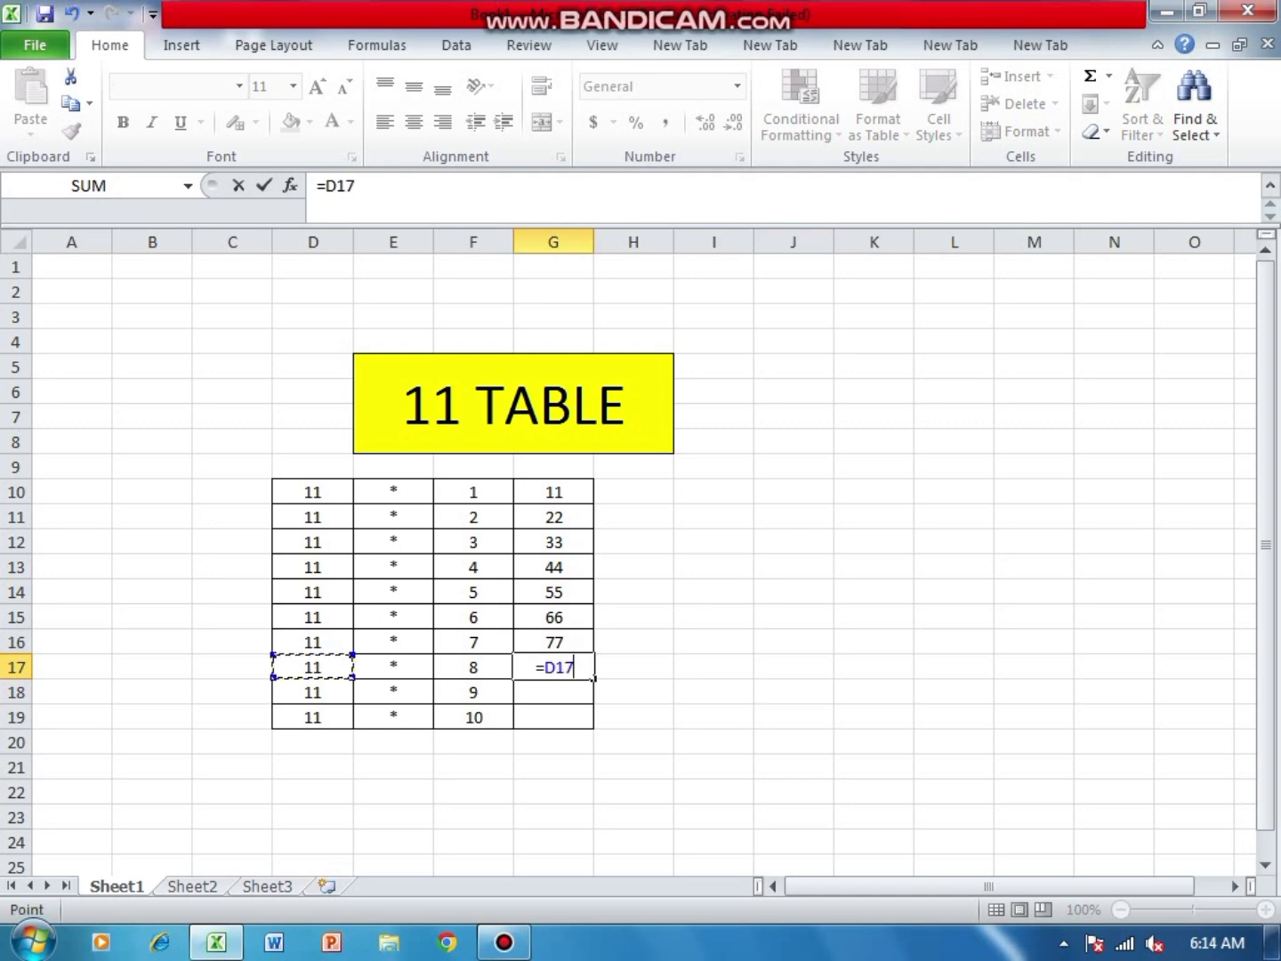
type("*")
key("Left")
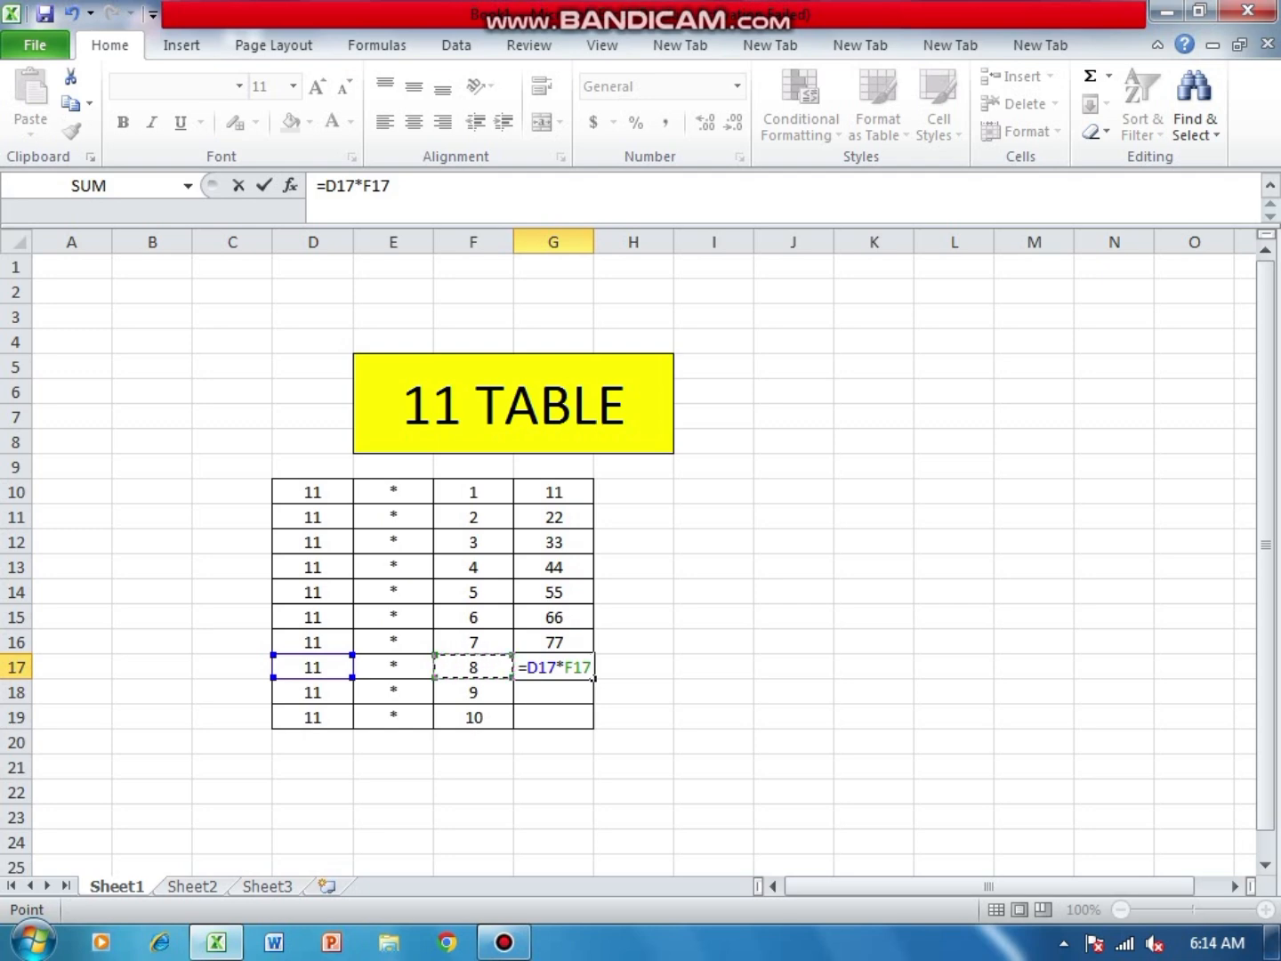
key("Return")
- Enter the formula =D18*F18 in cell G18
type("=")
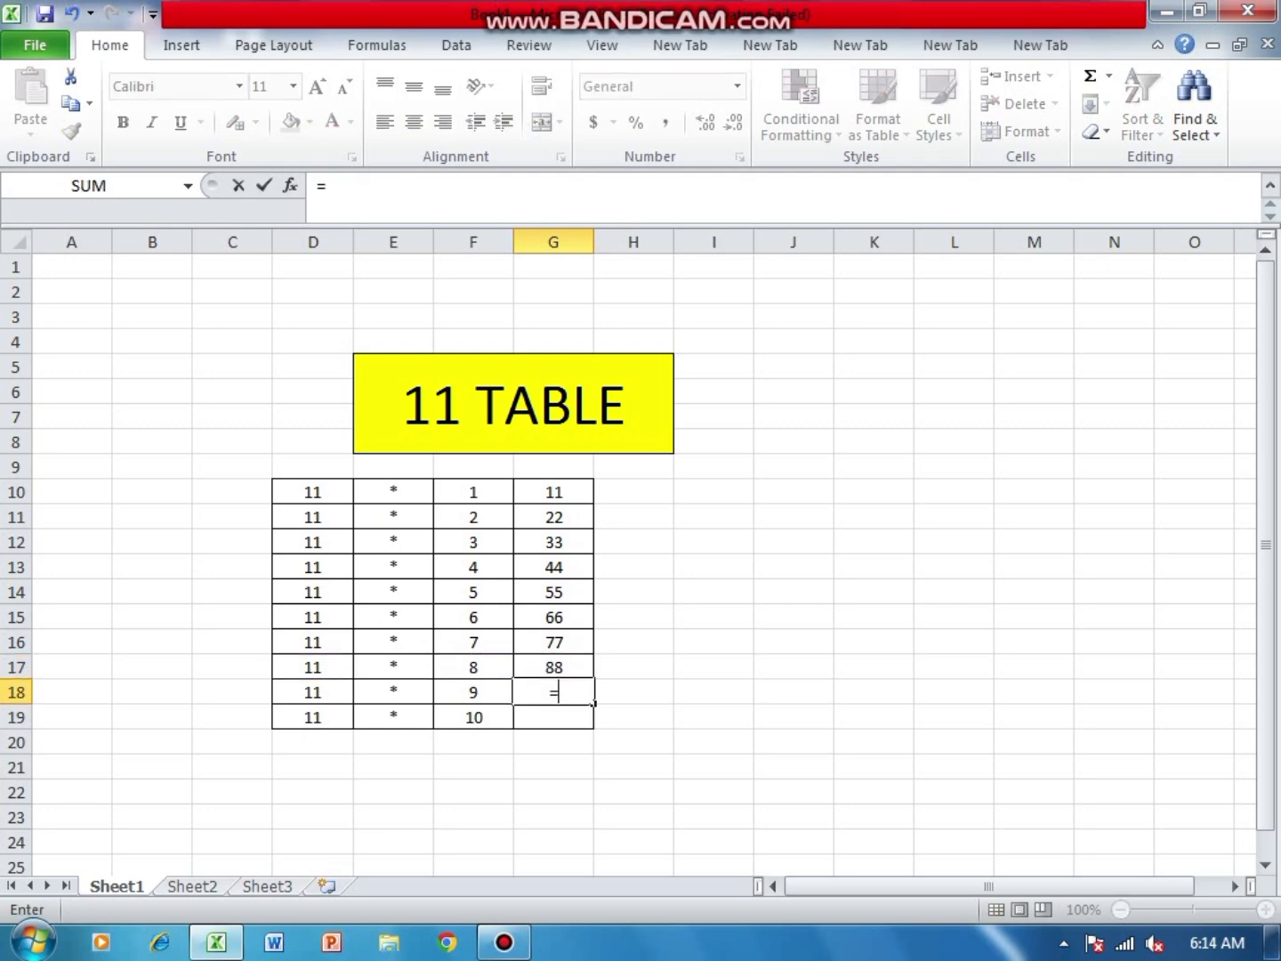
left_click(313, 692)
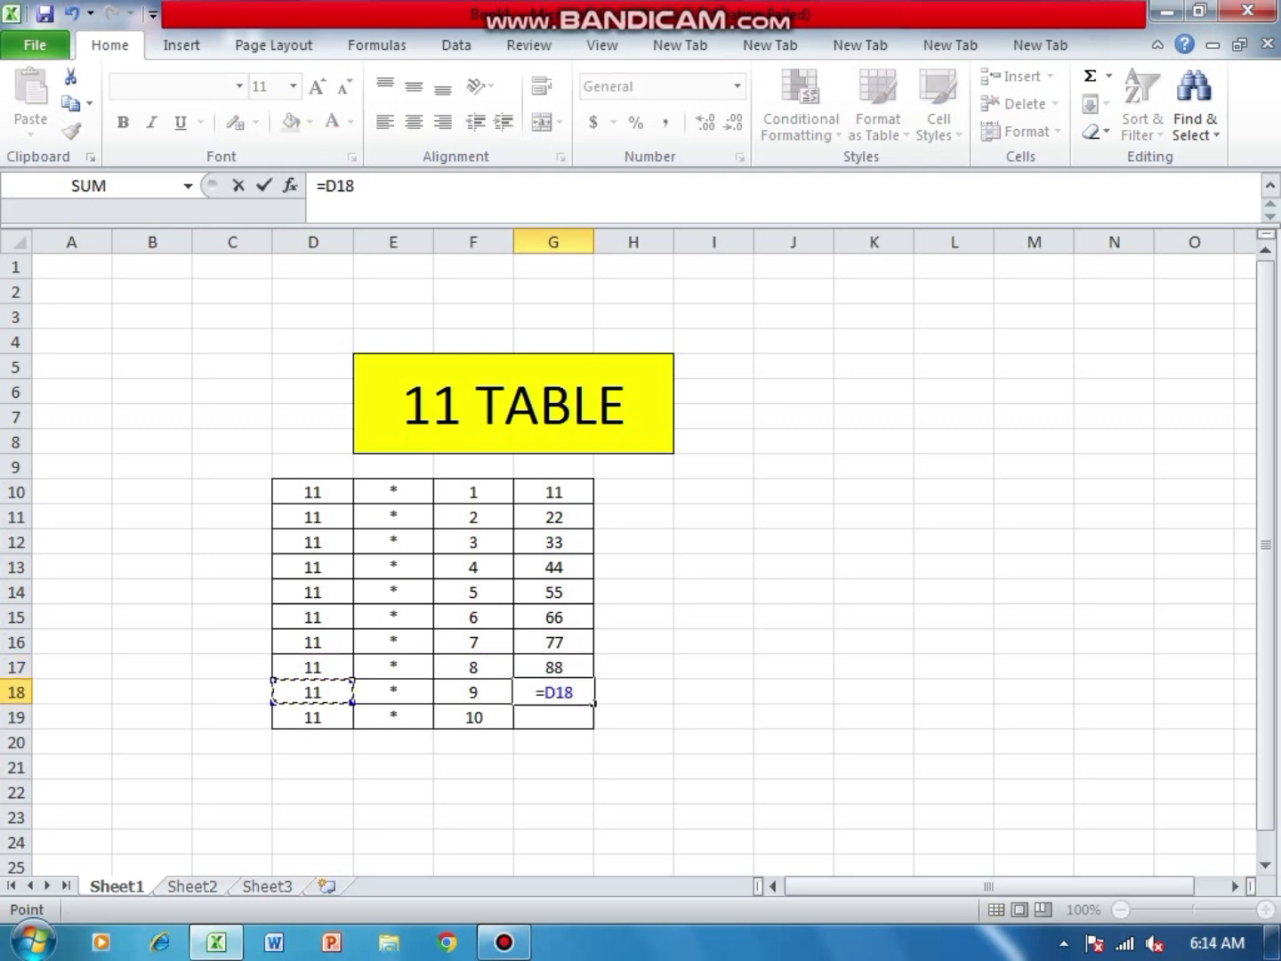
type("*")
key("Left")
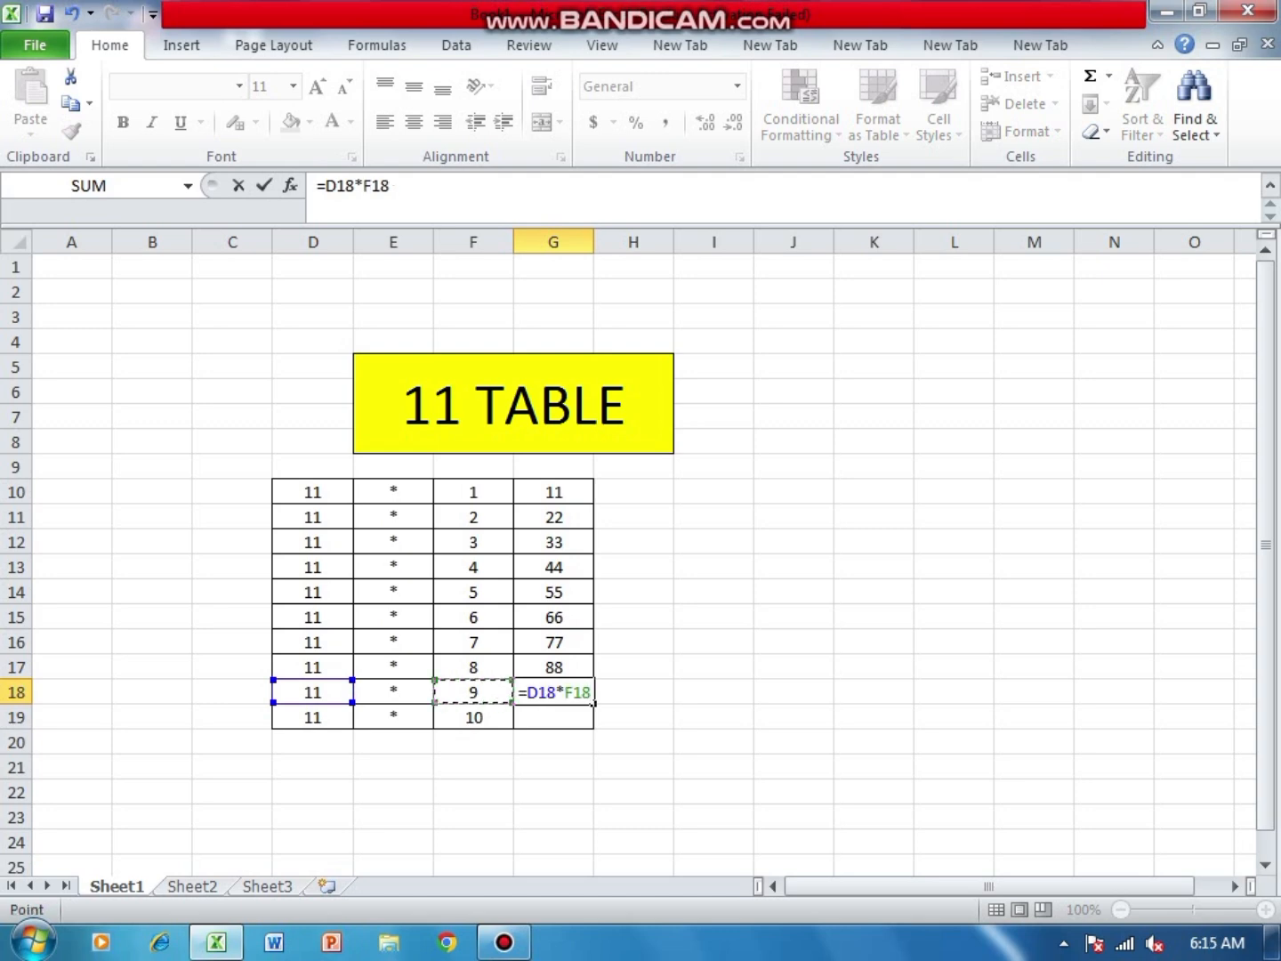
key("Return")
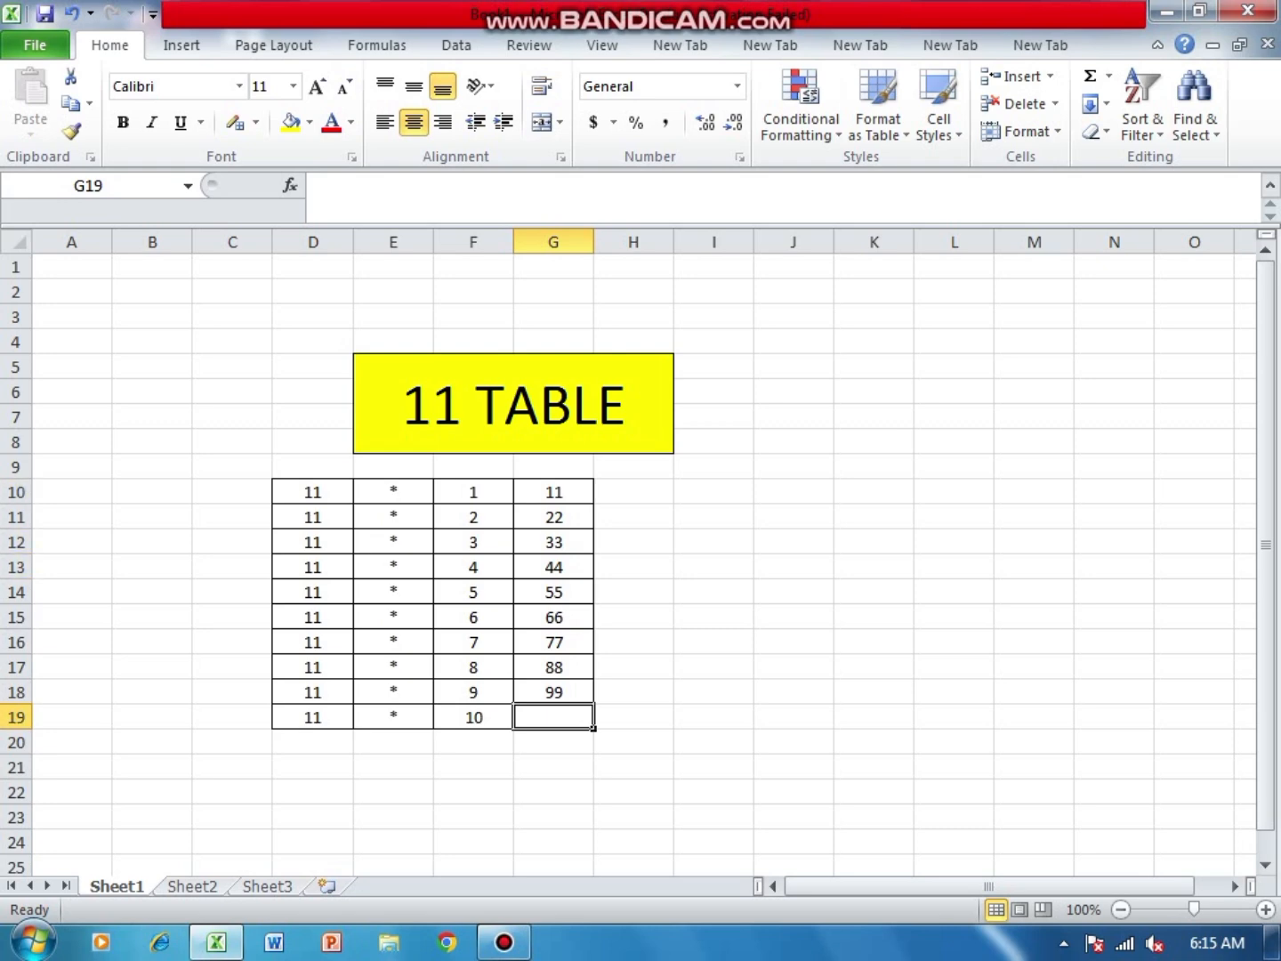
- Enter the formula =D19*F19 in cell G19 to complete the product column
type("=")
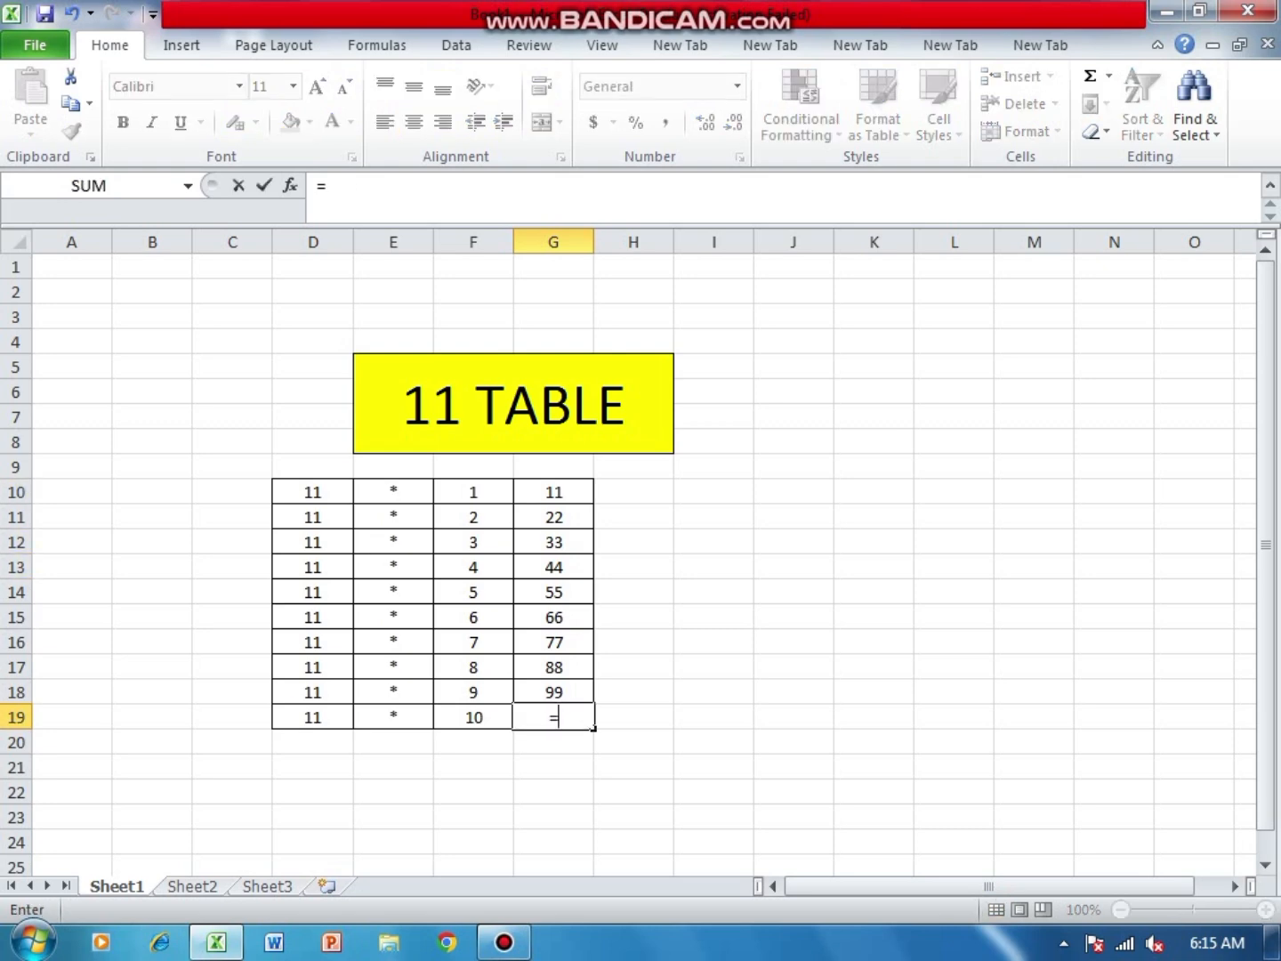
key("Left")
key("Left")
key("Left")
type("*")
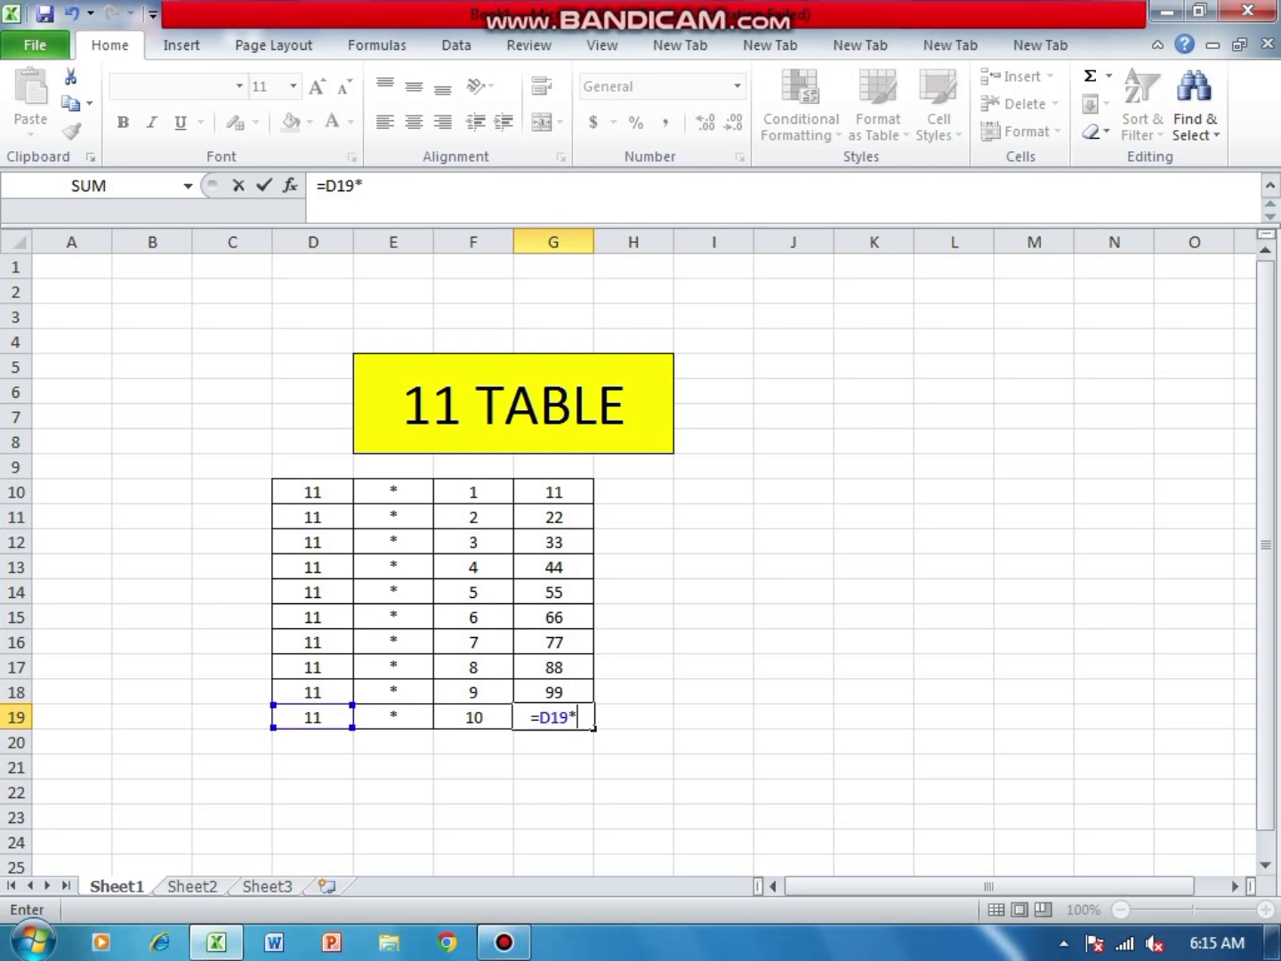
key("Left")
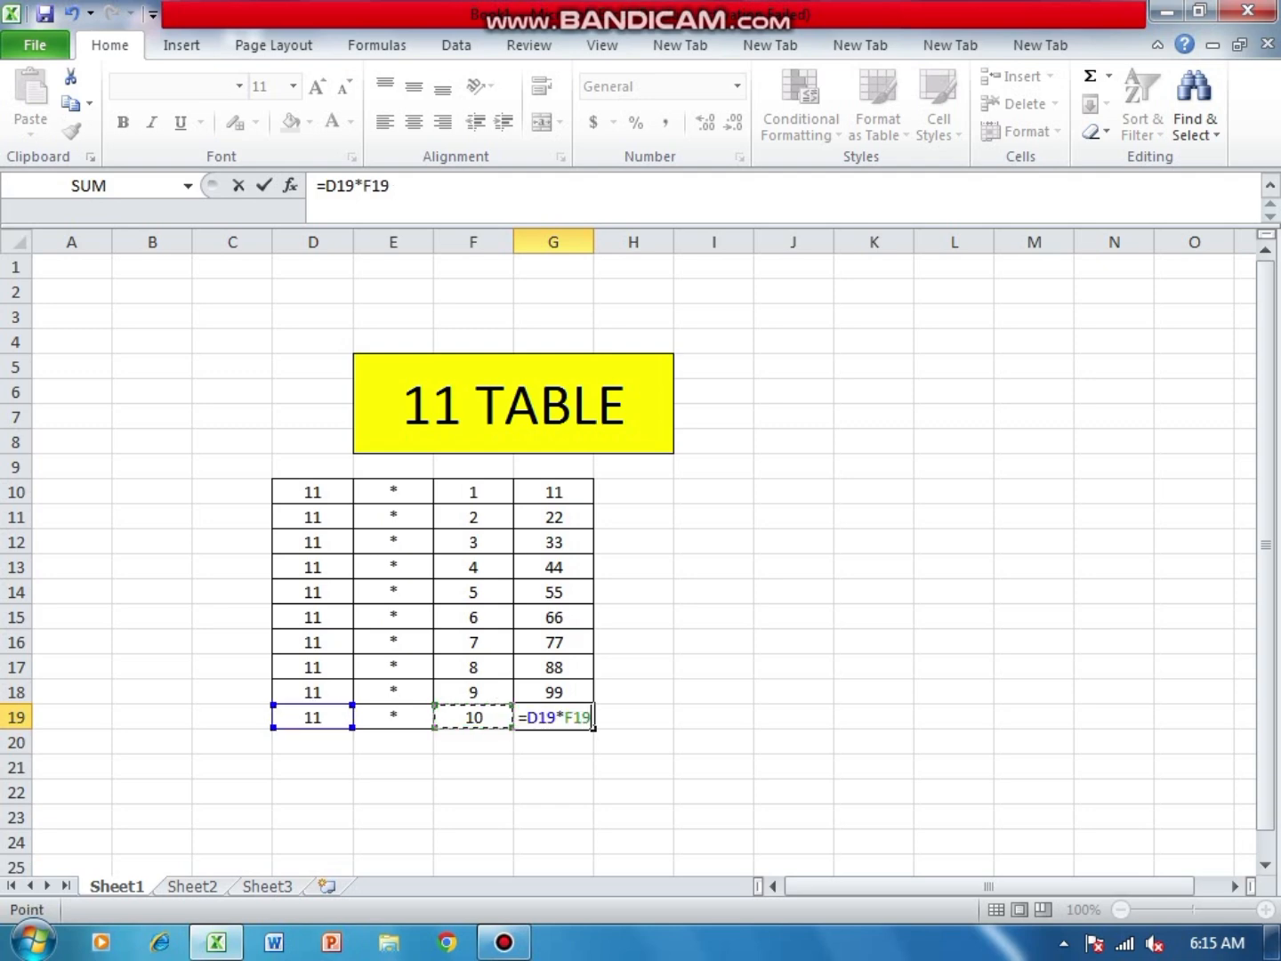
key("Return")
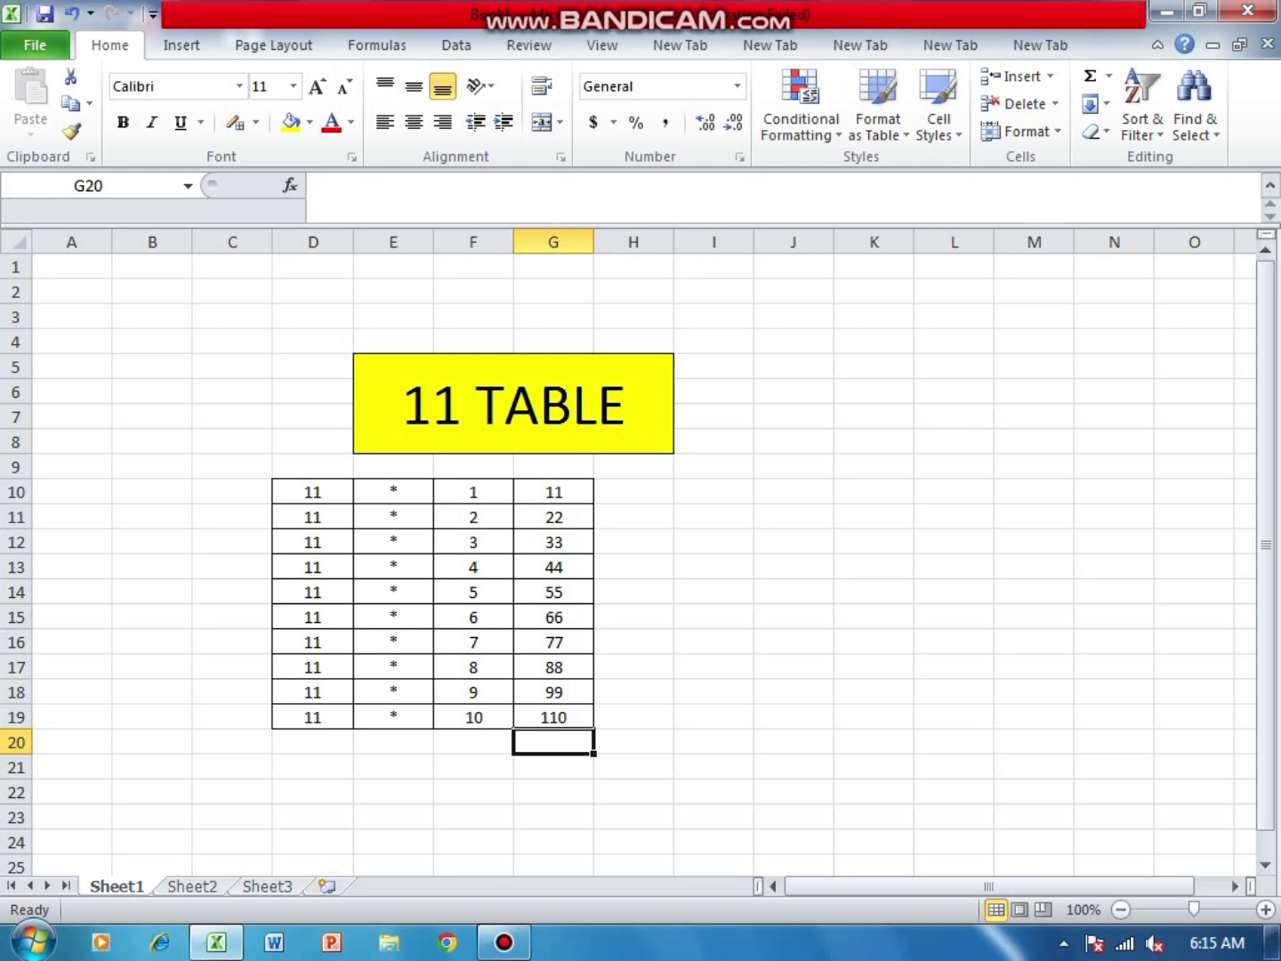
- Move the multiplication table from D10:G19 so that it starts in cell H11, using cut and paste
left_click(793, 566)
left_click_drag(314, 491, 553, 717)
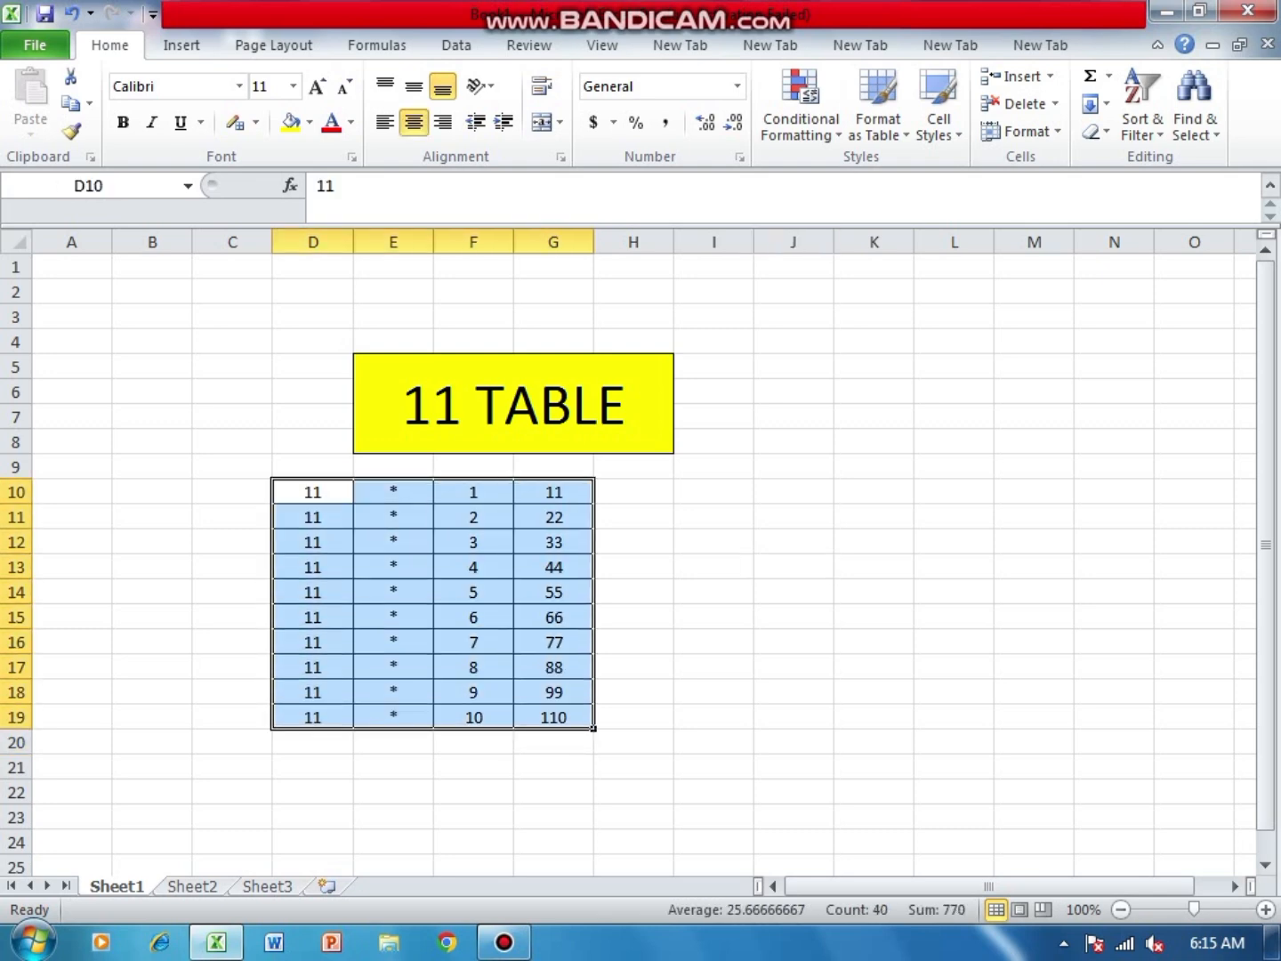
right_click(479, 544)
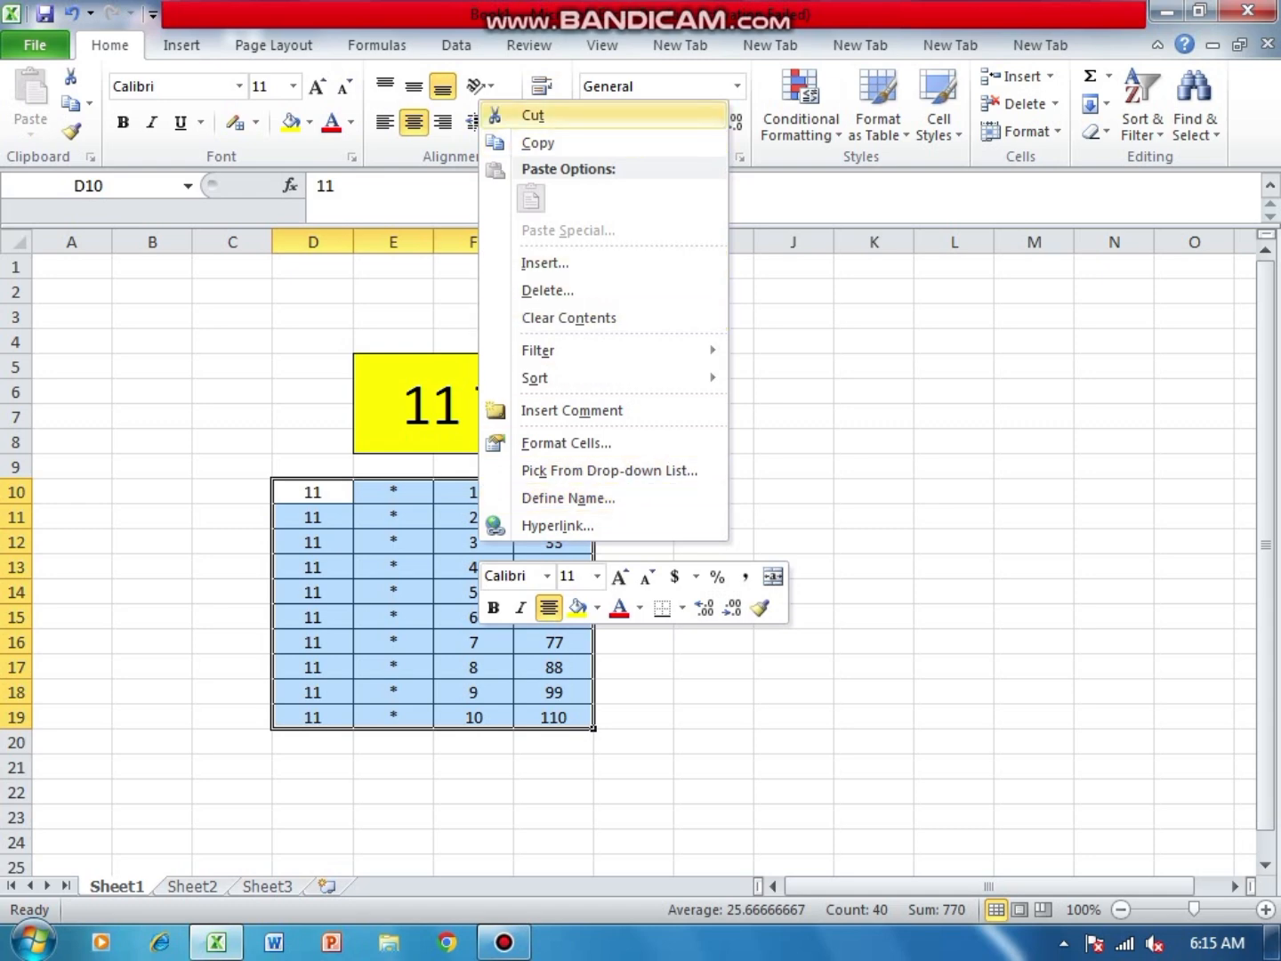
left_click(533, 115)
left_click(635, 542)
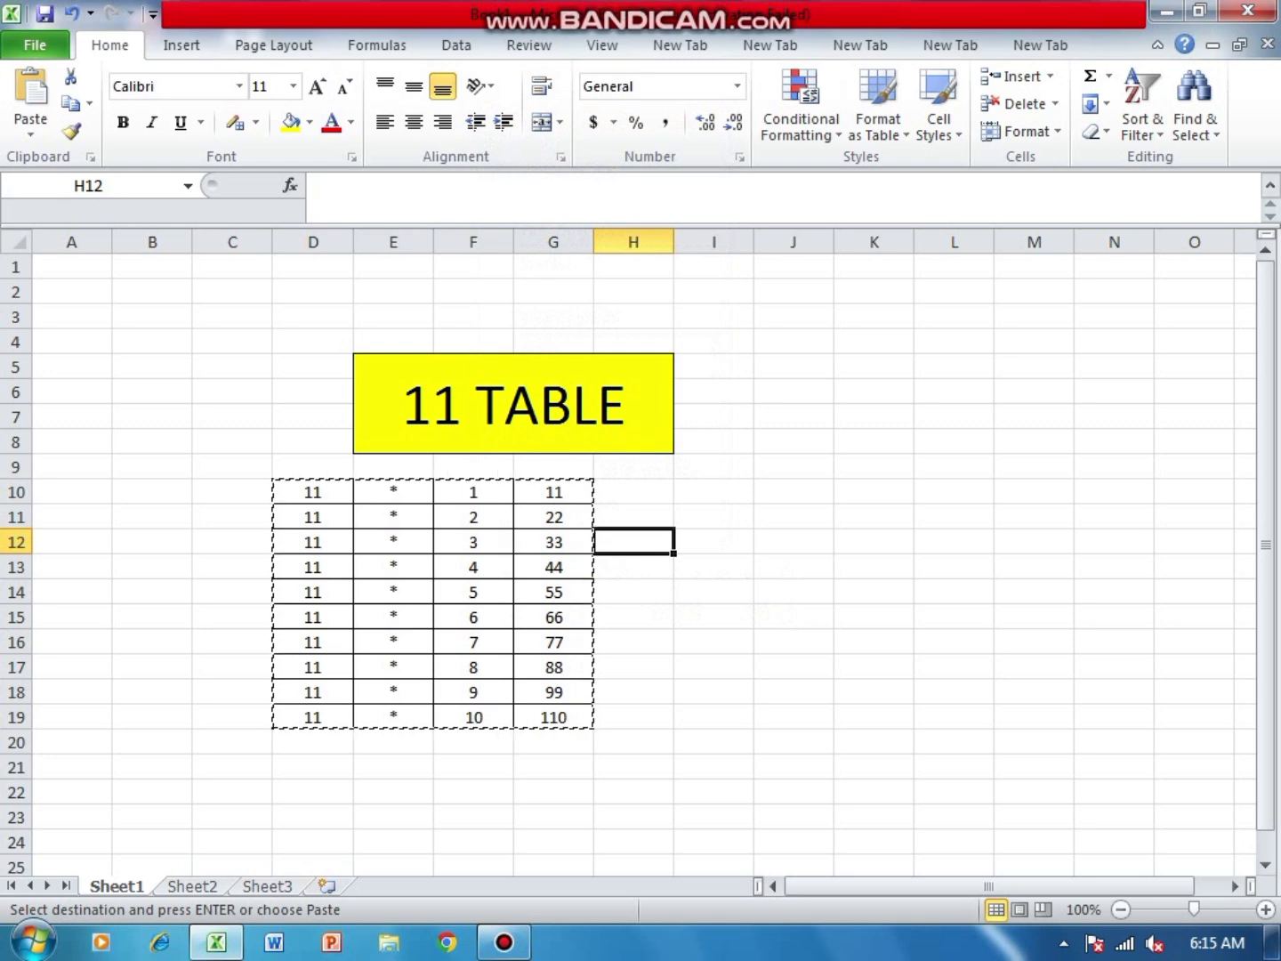
right_click(643, 516)
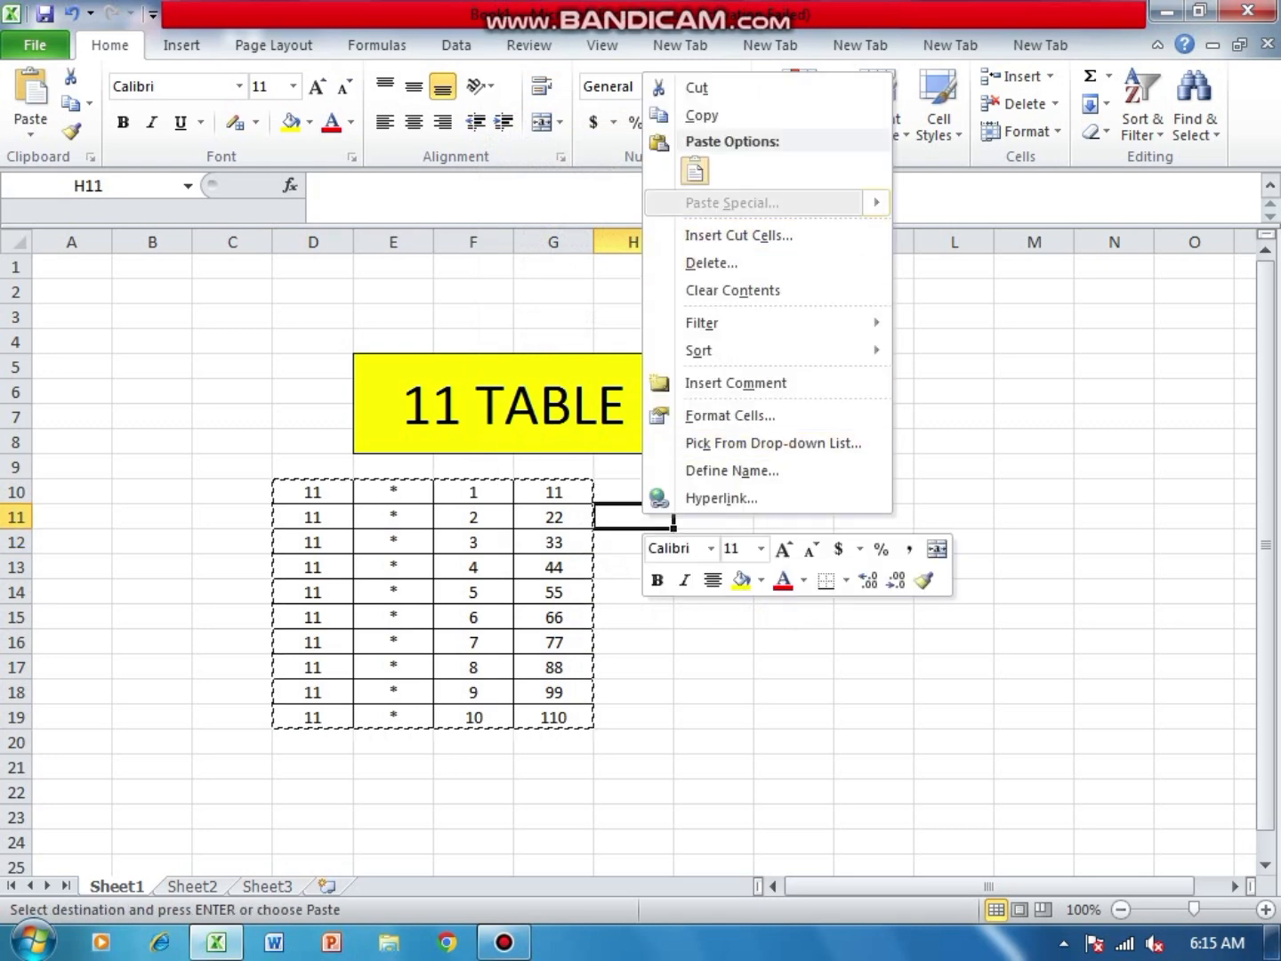
left_click(694, 169)
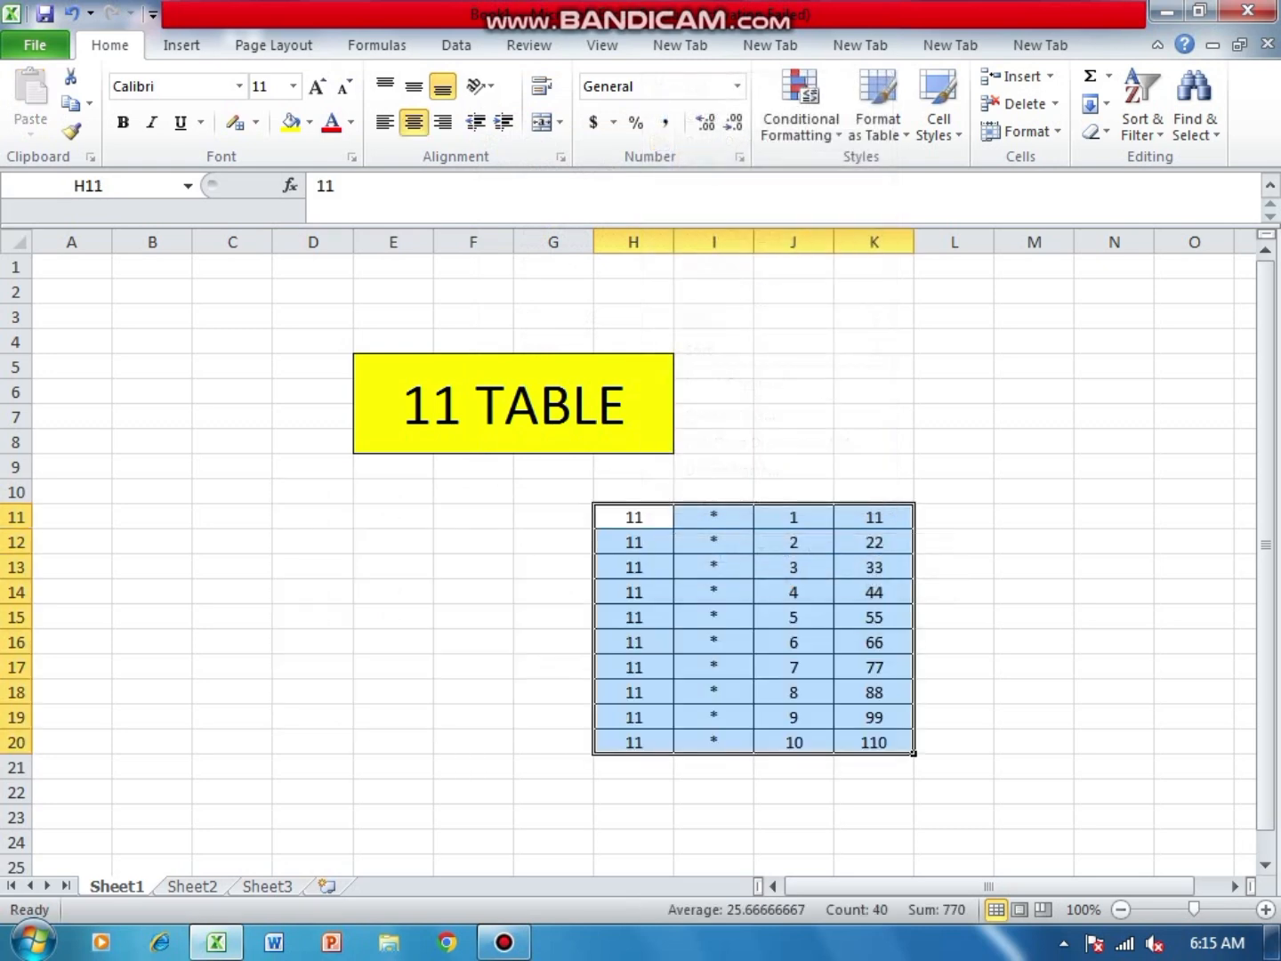
left_click(496, 544)
right_click(496, 545)
key("Escape")
left_click_drag(715, 491, 875, 668)
left_click_drag(1034, 791, 633, 541)
left_click(1035, 342)
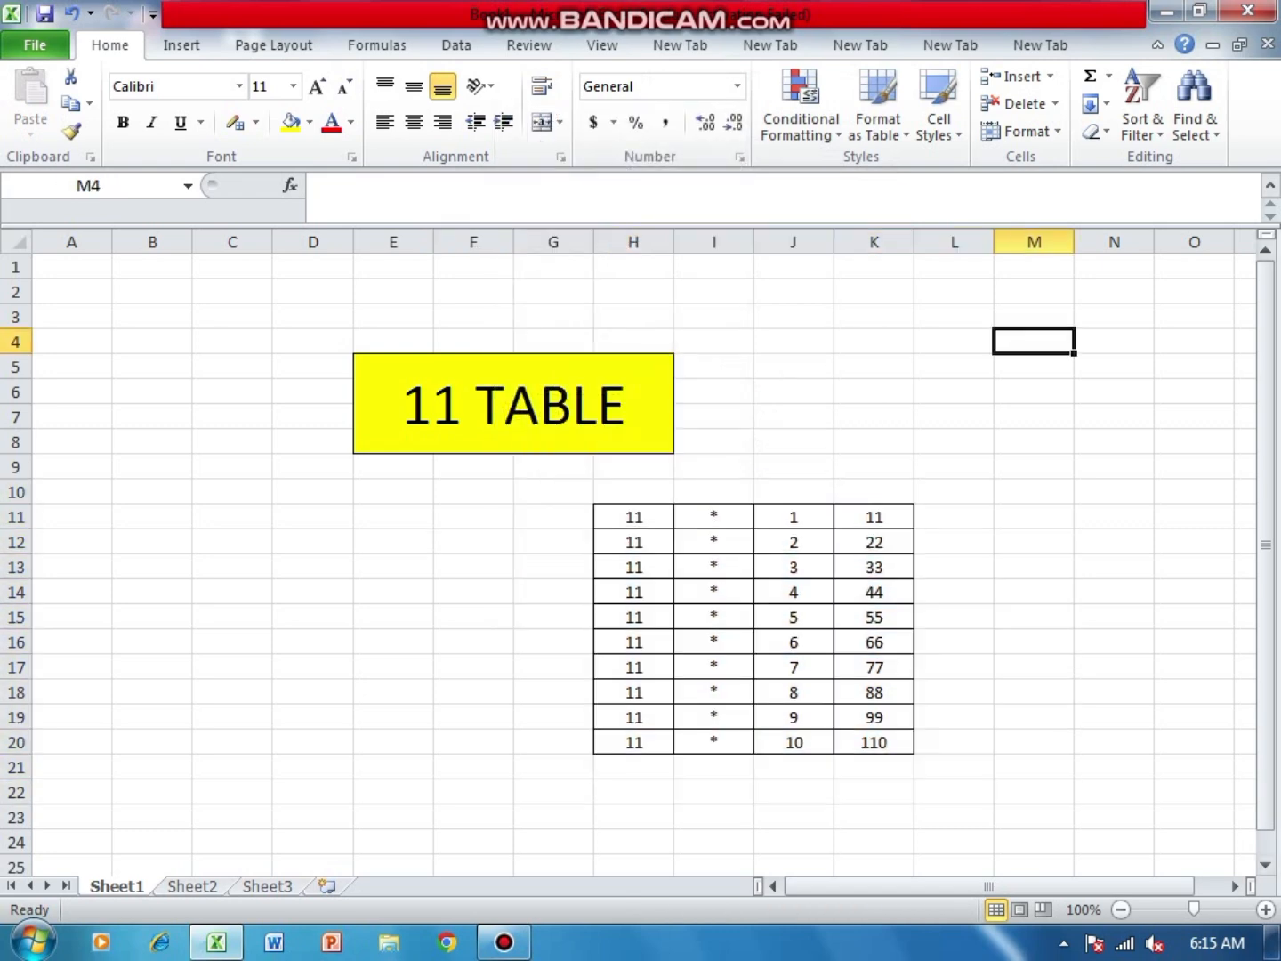
- Cut the range H11:K21 containing the multiplication table and paste it starting in cell F13
left_click_drag(874, 767, 635, 517)
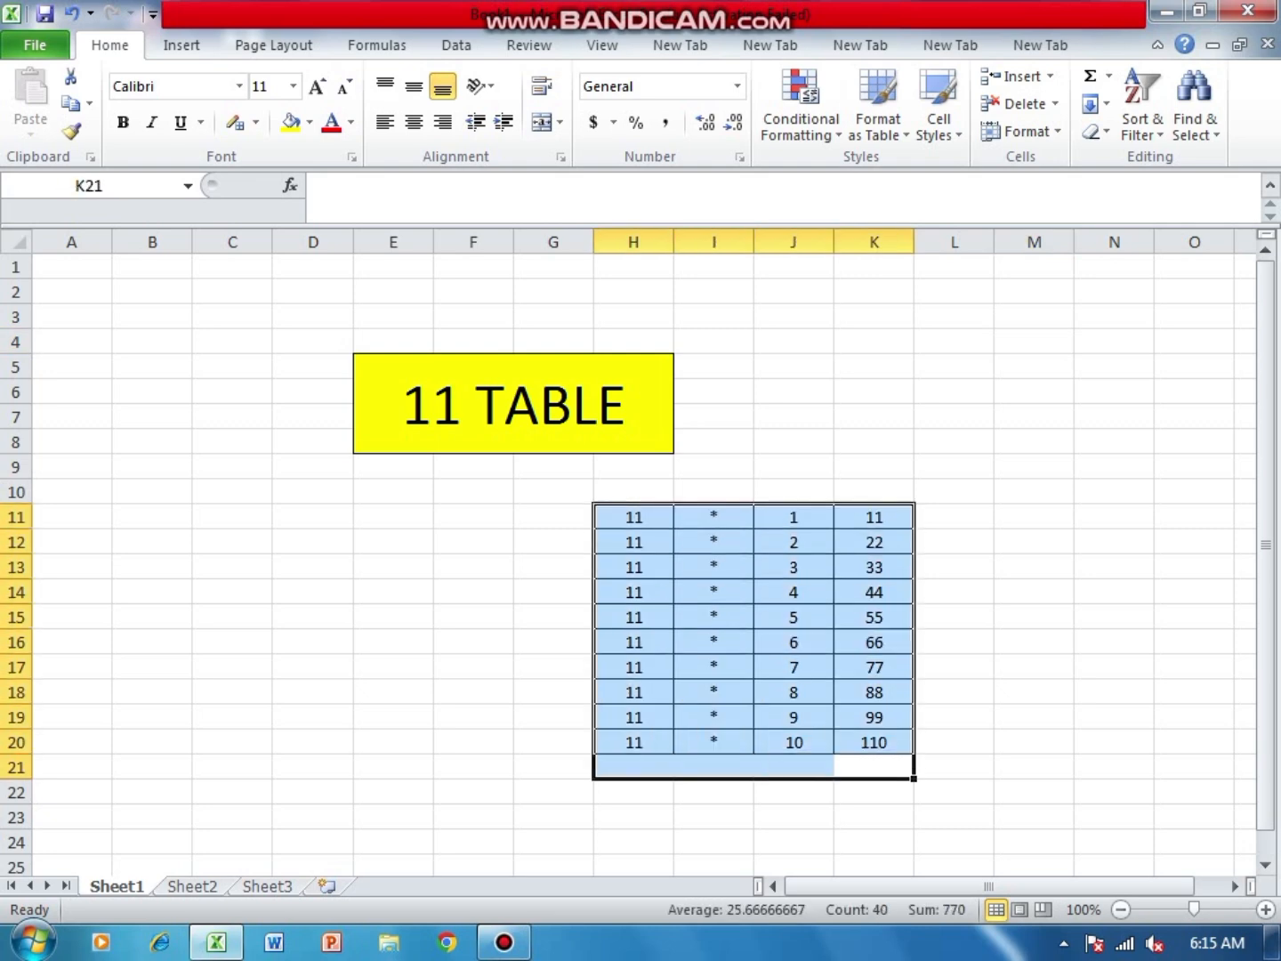
right_click(619, 563)
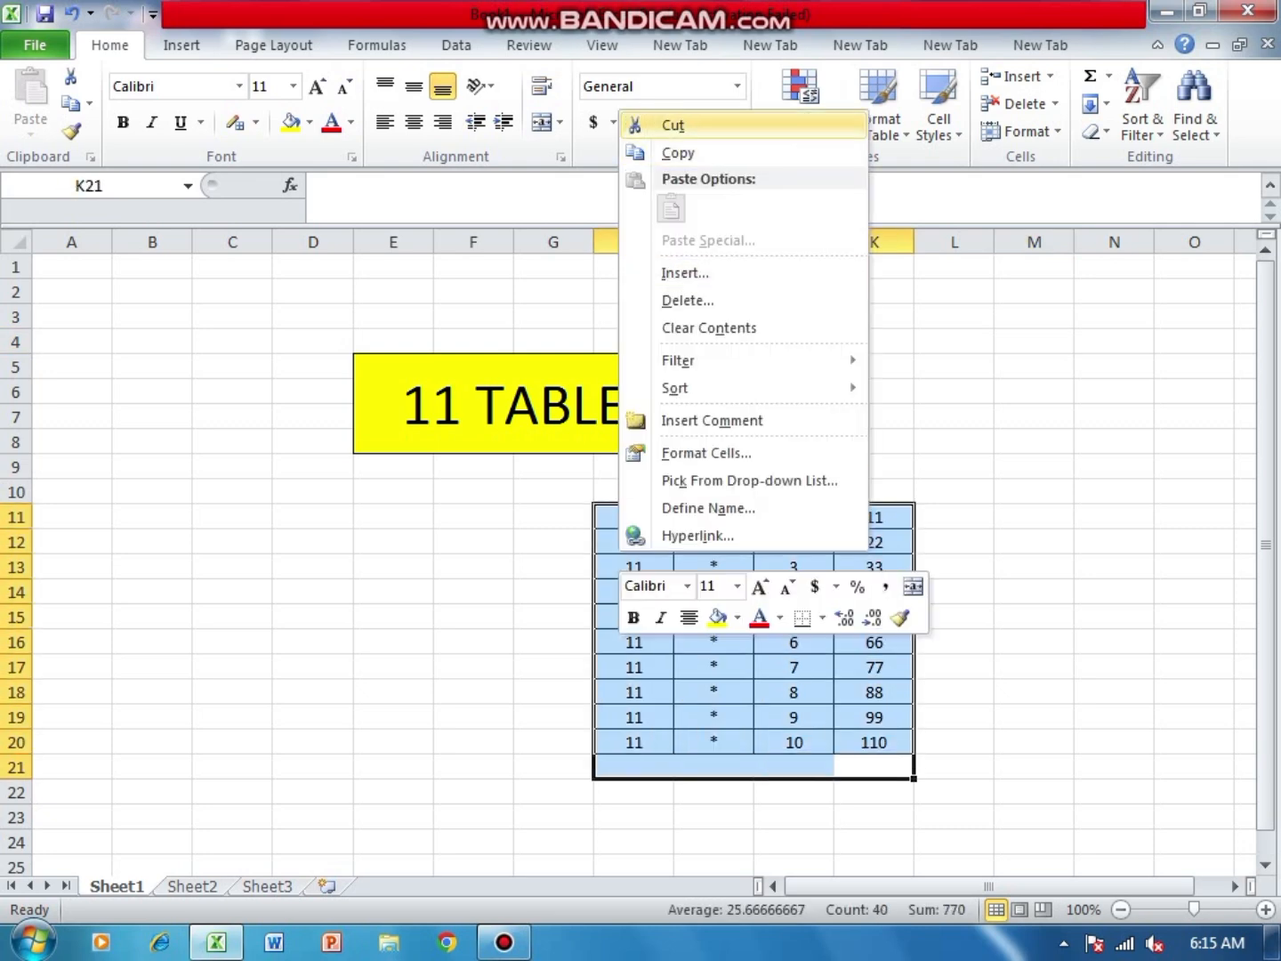
left_click(668, 125)
right_click(481, 566)
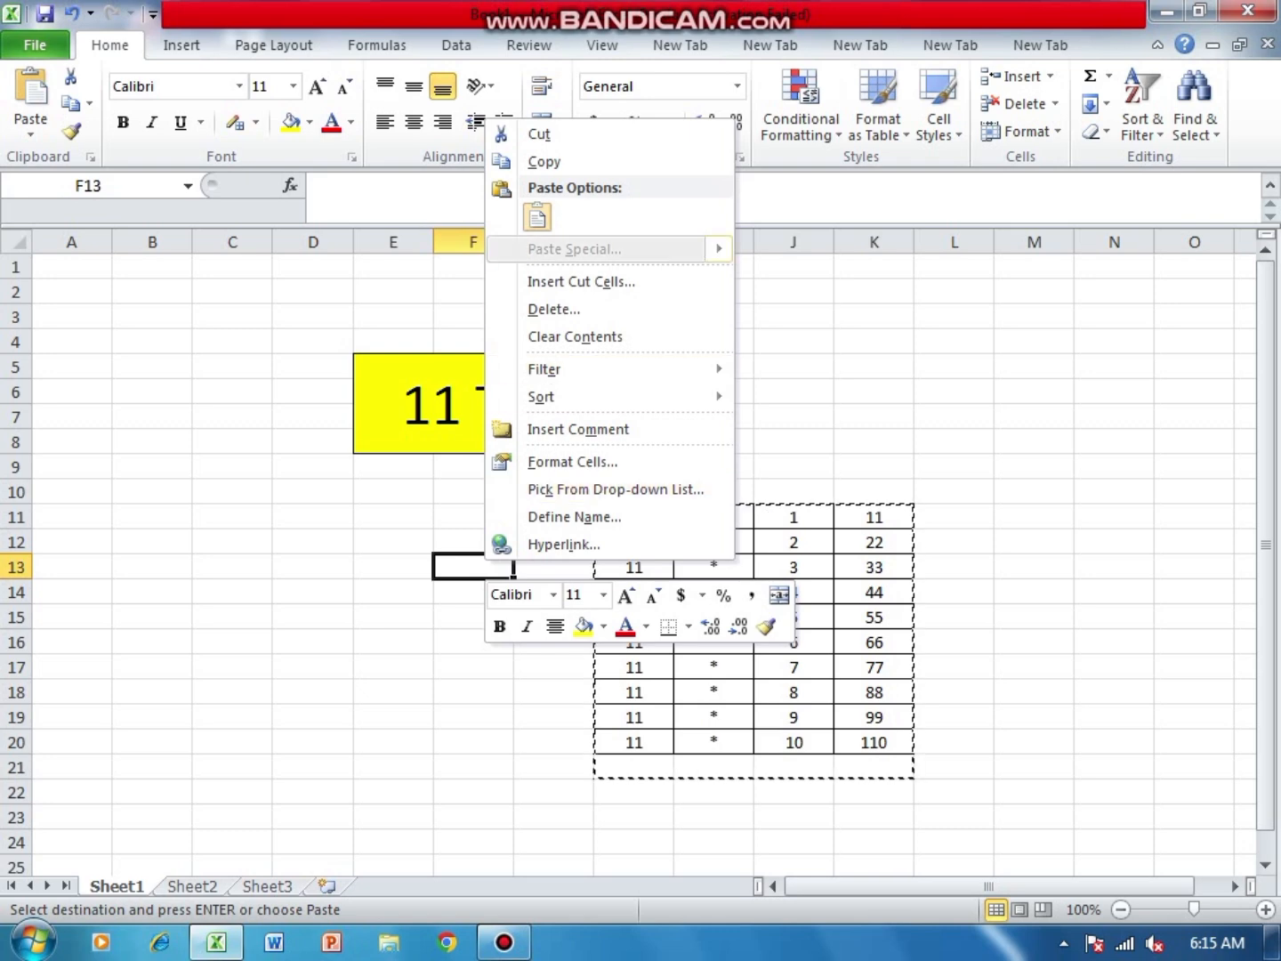
left_click(538, 216)
key("Return")
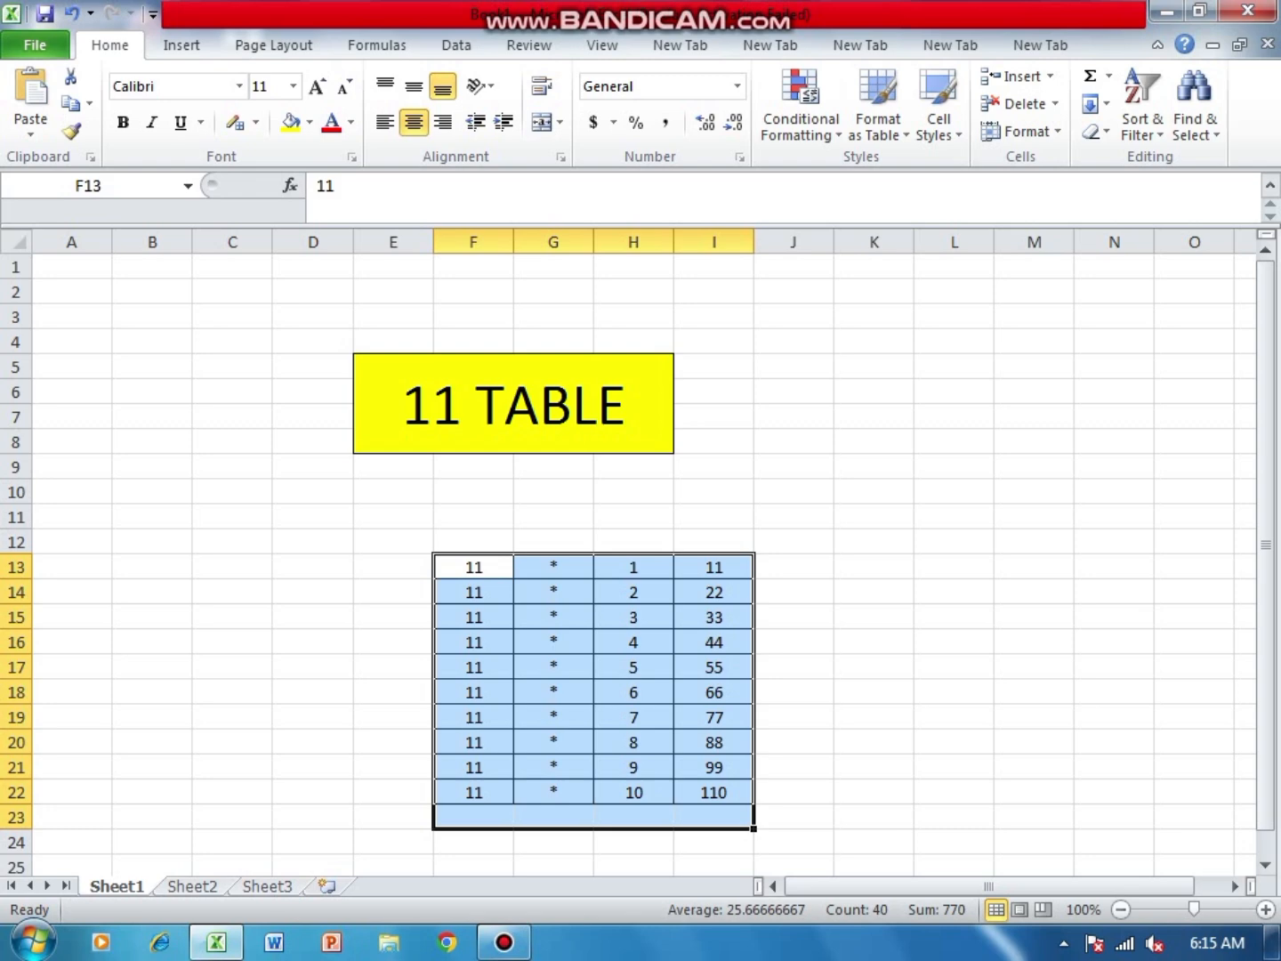
- Cut the range F11:I22, including the blank rows above the table, and paste it at cell E9 under the heading
left_click(393, 567)
left_click_drag(473, 516, 714, 791)
right_click(632, 622)
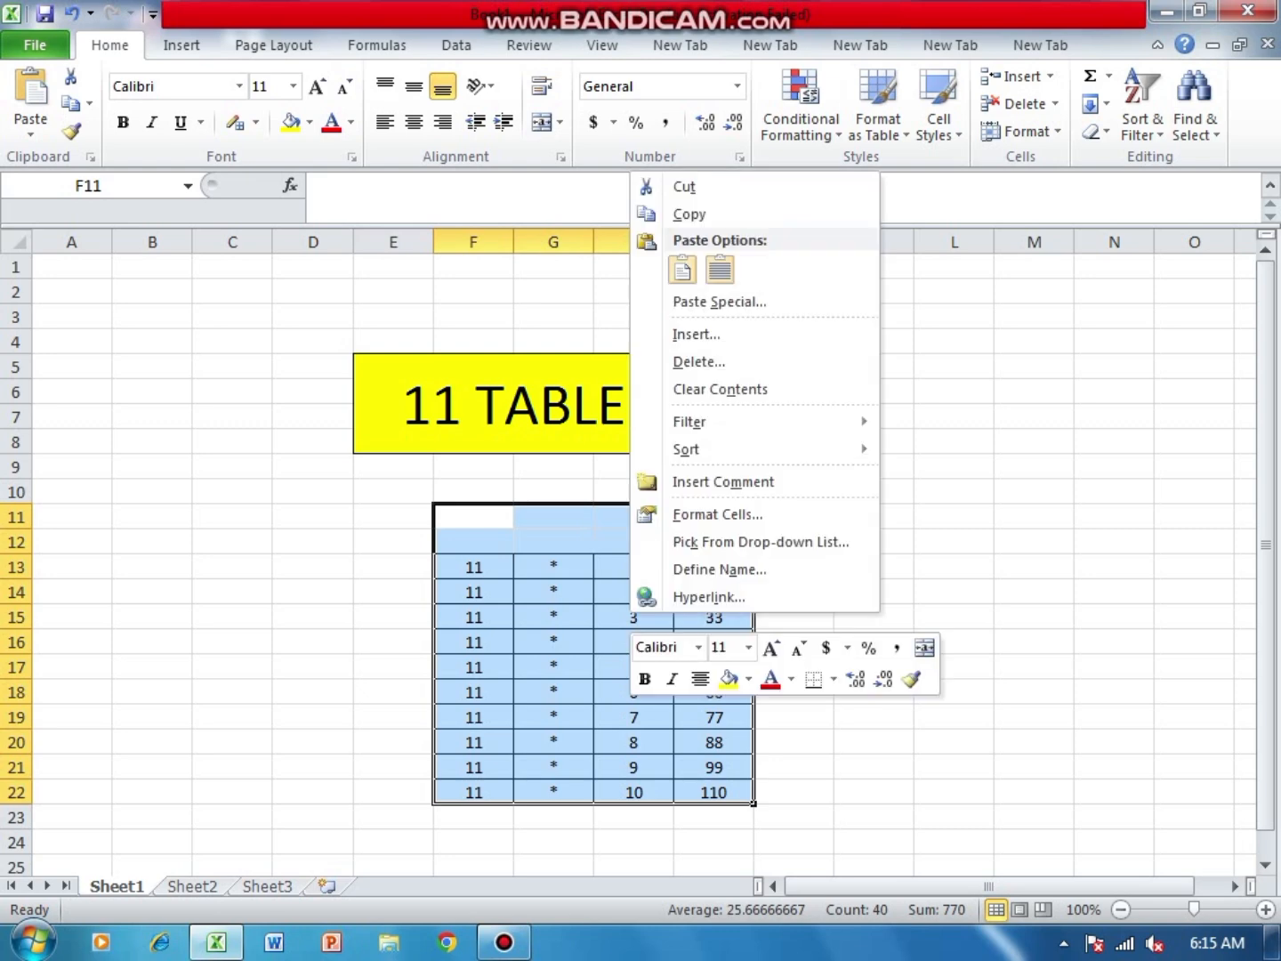
left_click(684, 185)
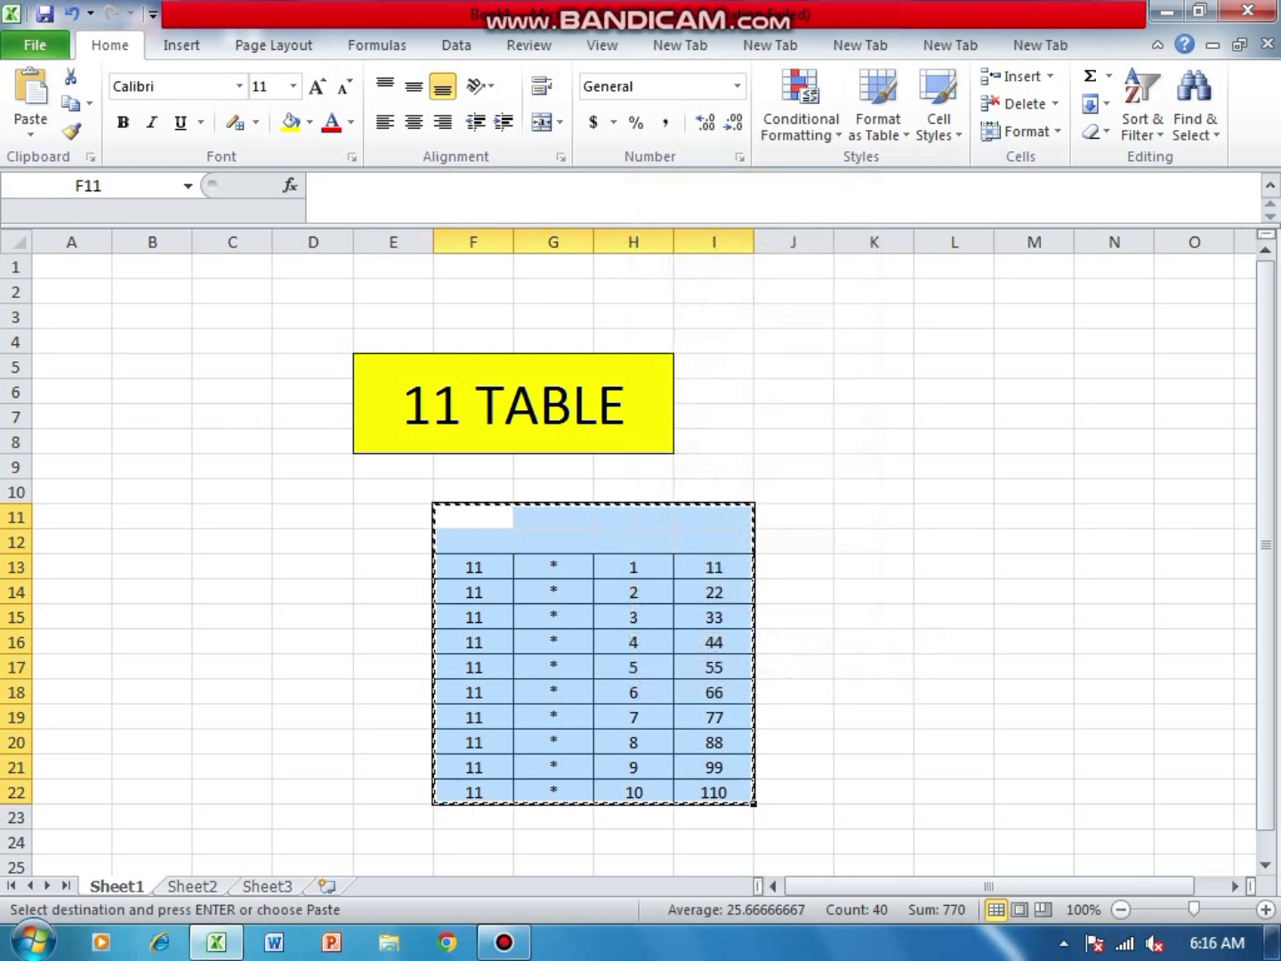
right_click(429, 469)
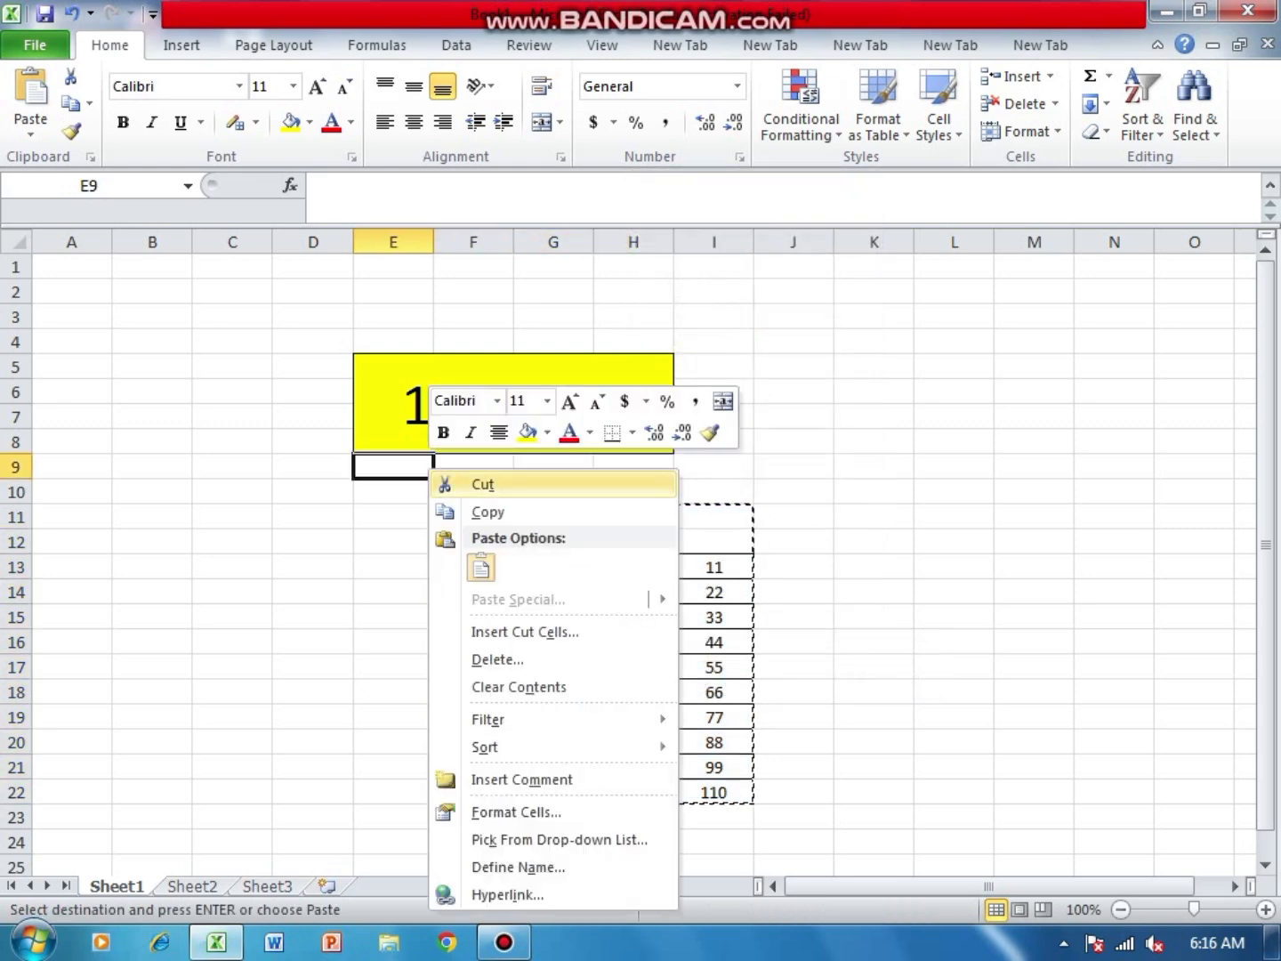
left_click(481, 566)
left_click(873, 517)
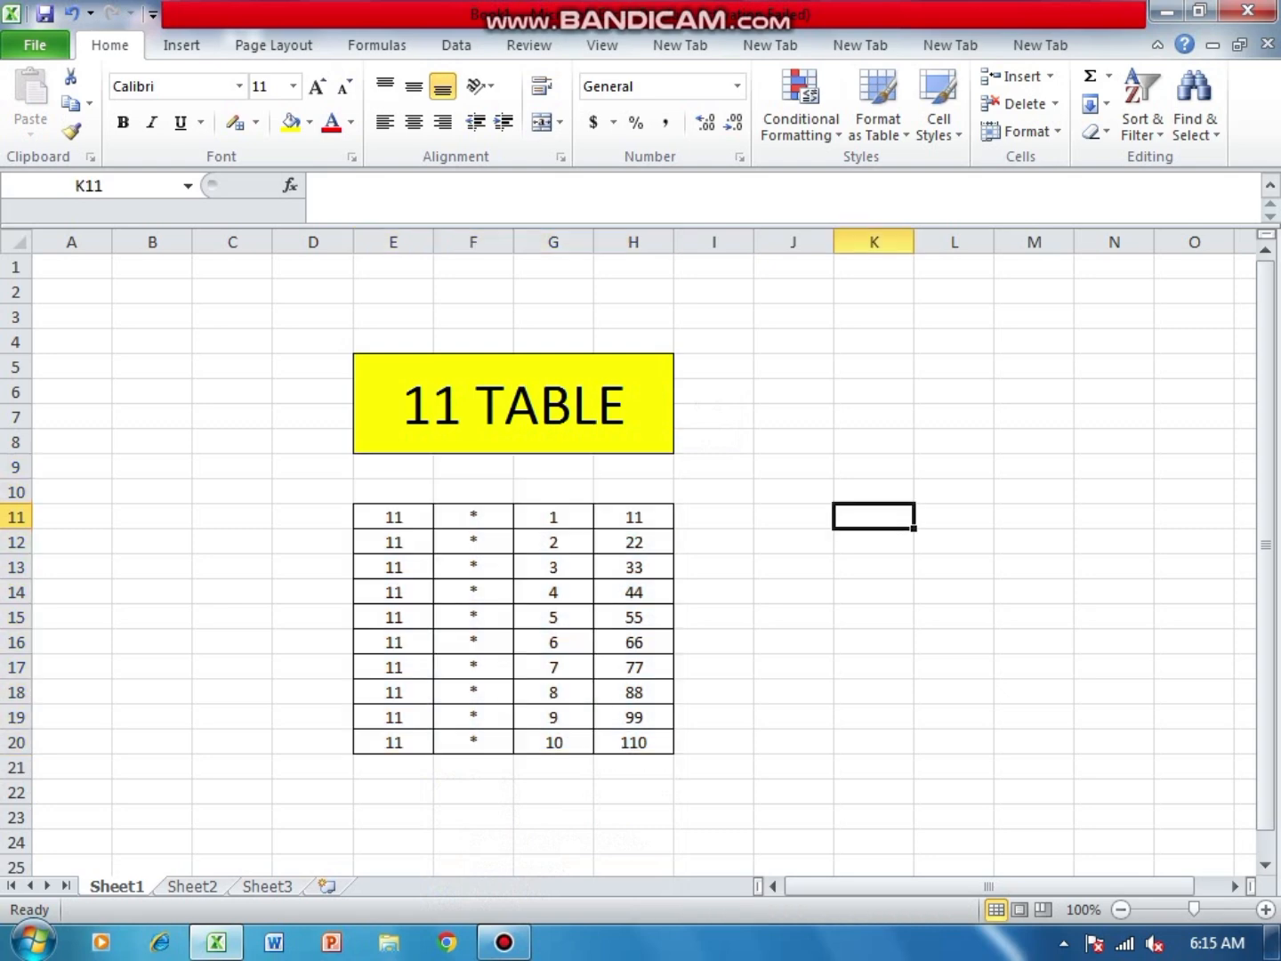
- Fill the cells E11:E20 holding the number 11 with the standard orange colour
left_click_drag(393, 516, 394, 741)
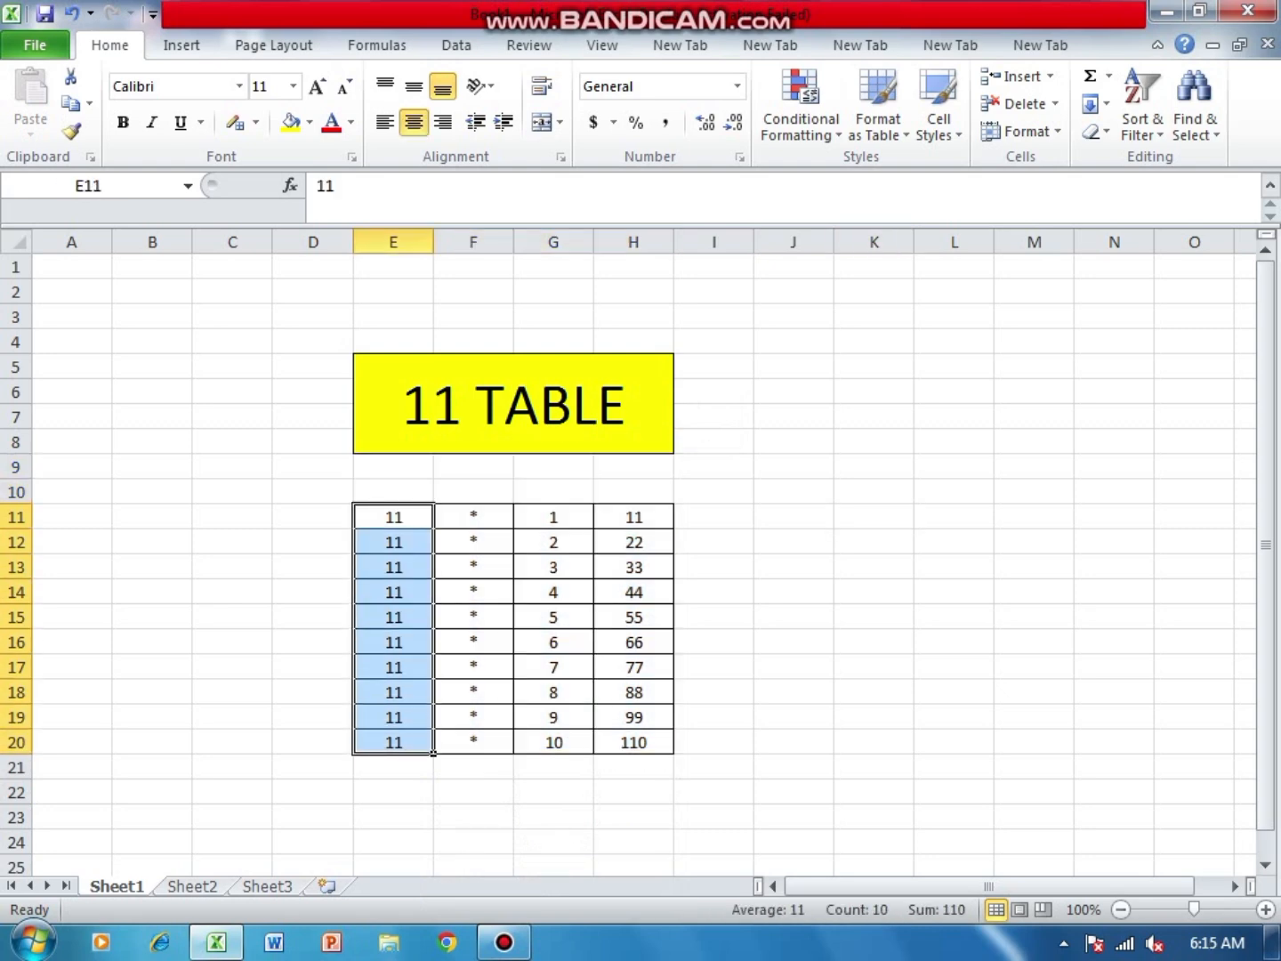
left_click(310, 122)
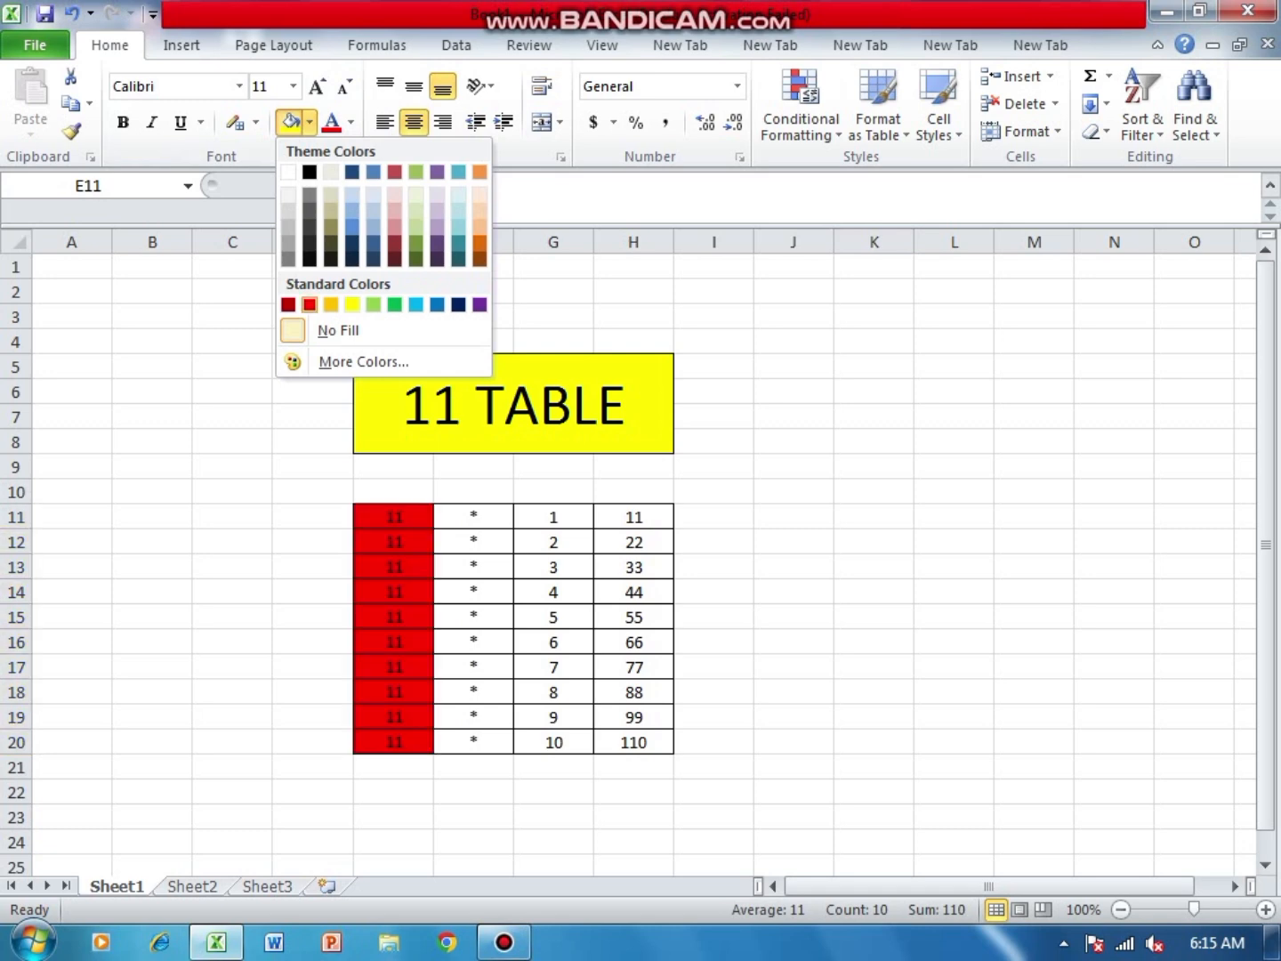
left_click(330, 305)
- Fill the asterisk cells F11:F20 with the standard light blue colour
left_click_drag(474, 517, 473, 742)
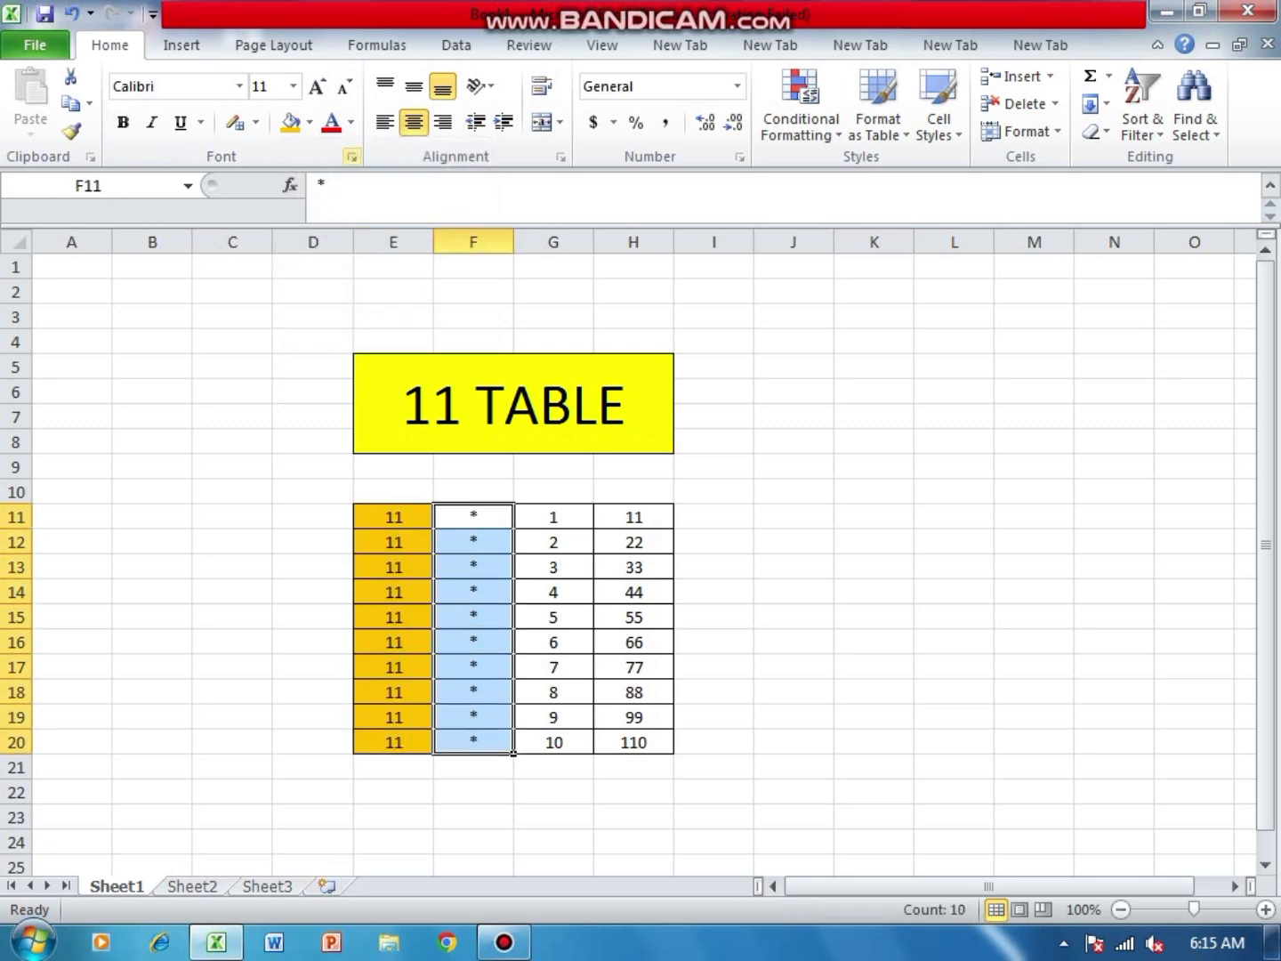
left_click(309, 122)
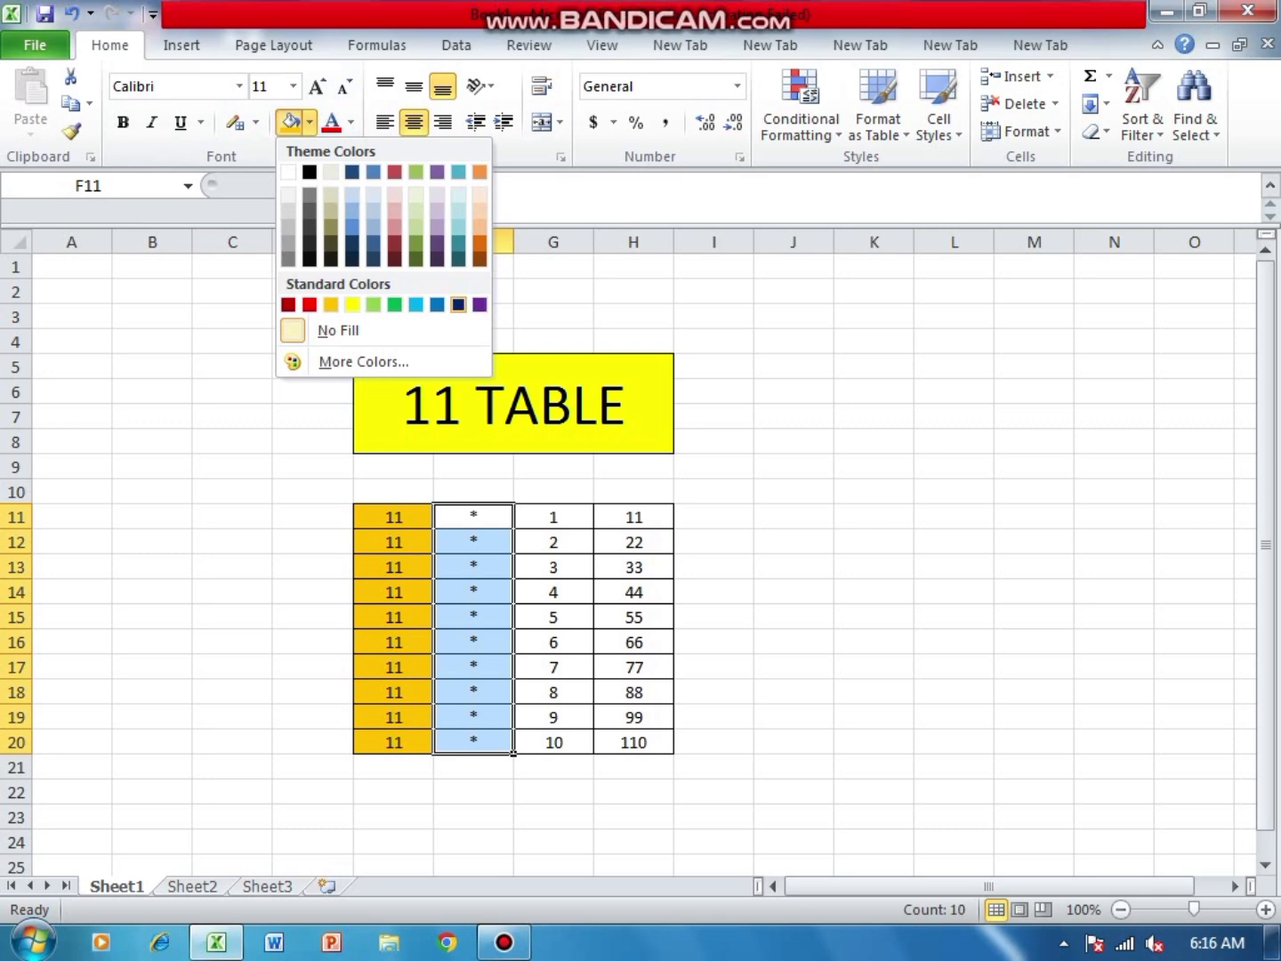
left_click(415, 304)
- Fill the multiplier cells G11:G20 with the standard red colour
left_click(553, 516)
left_click_drag(587, 523, 593, 753)
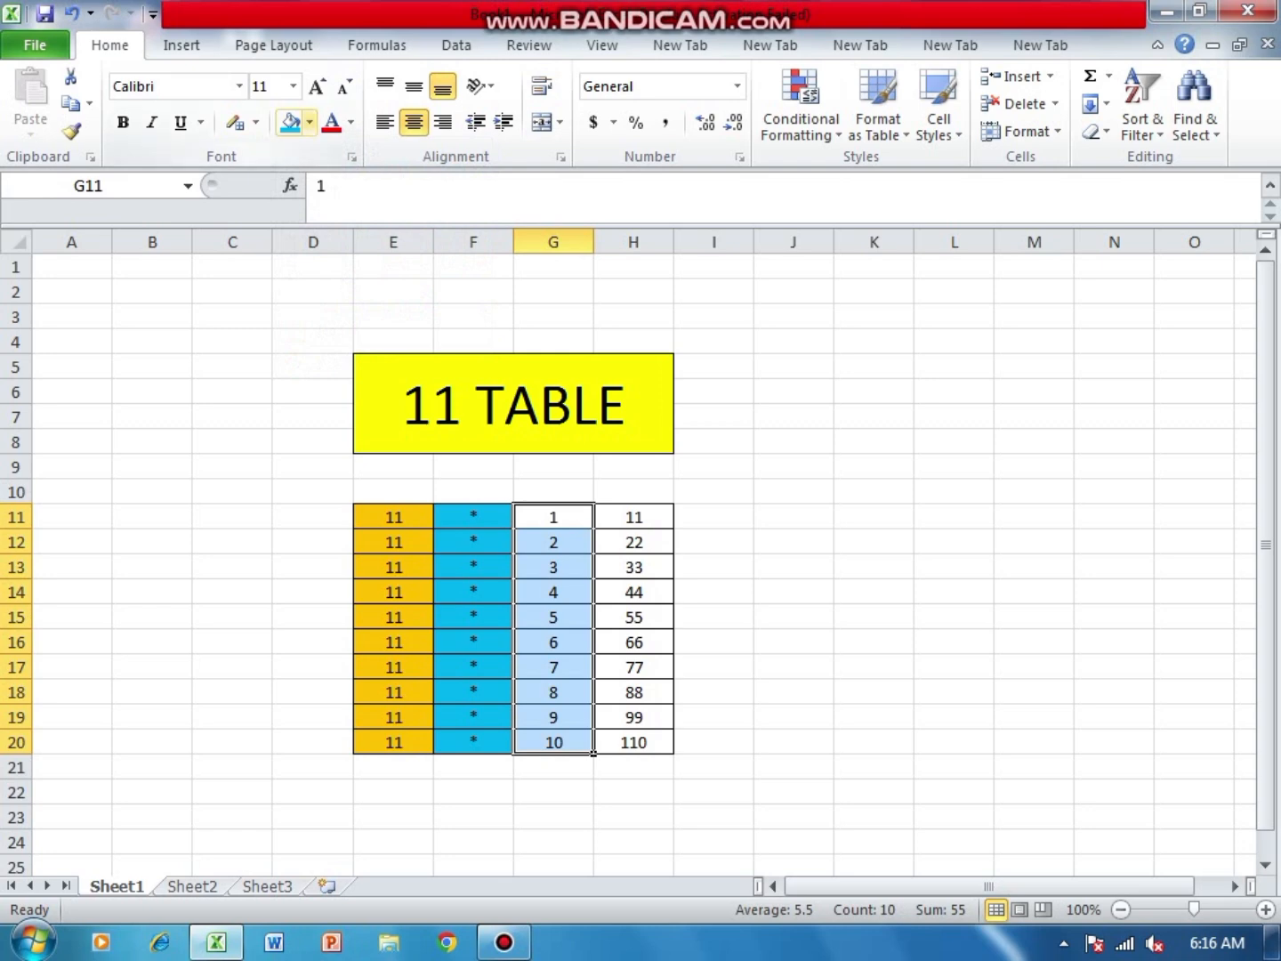
left_click(309, 122)
left_click(310, 305)
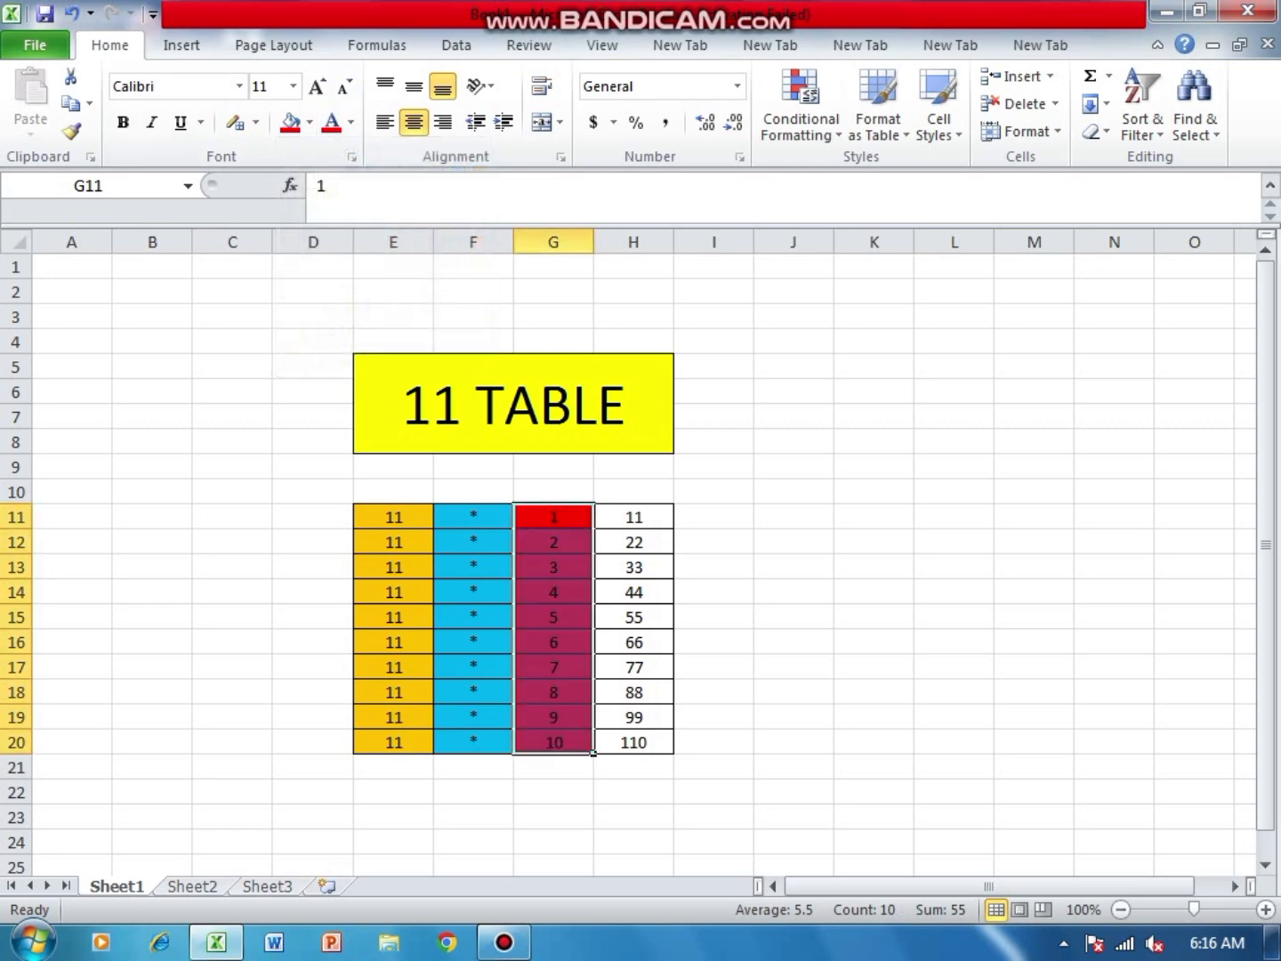
- Fill the product cells H11:H20 with the standard yellow colour
left_click_drag(633, 517, 633, 741)
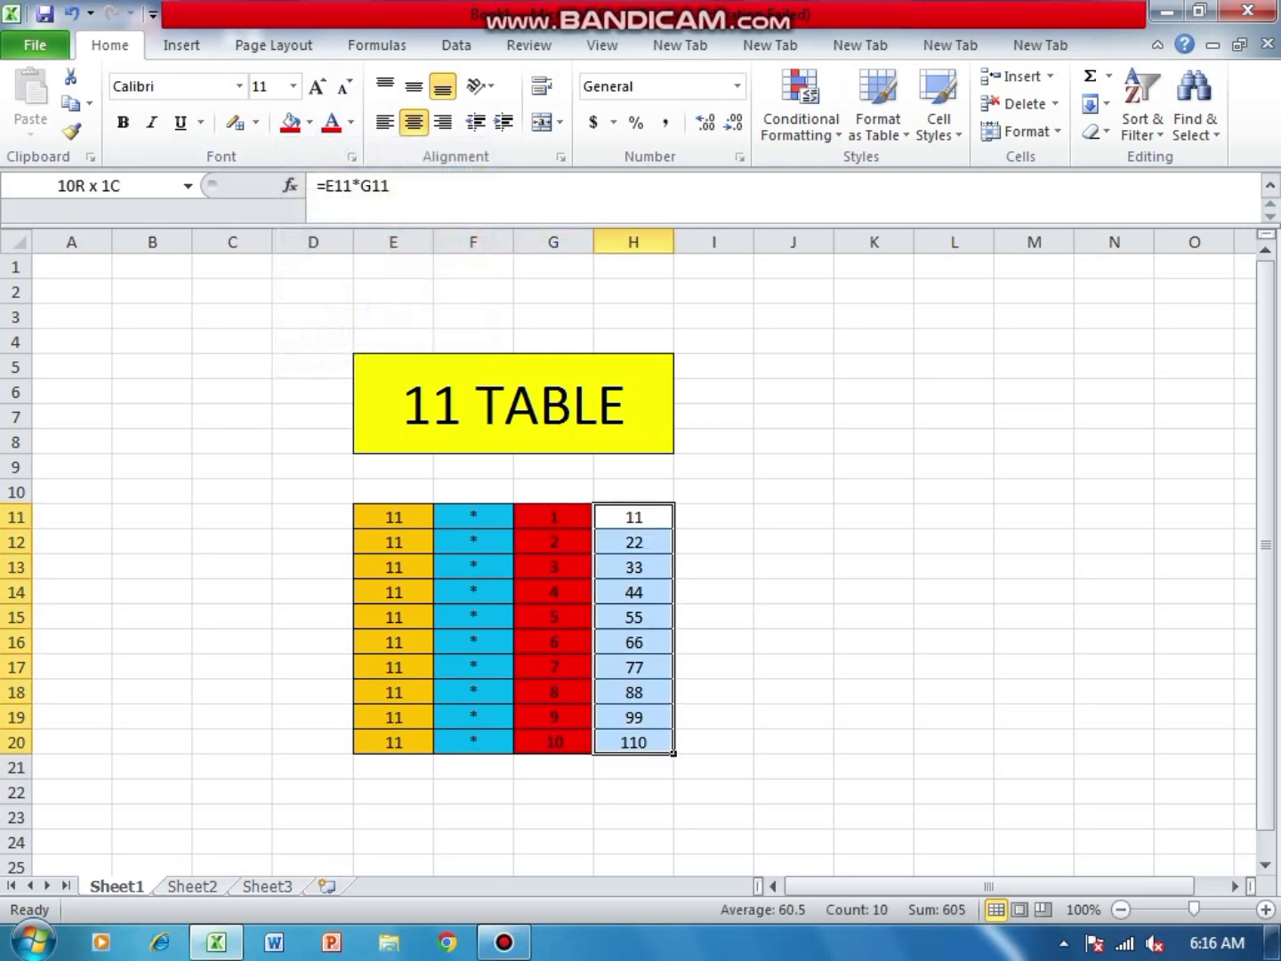
left_click(309, 122)
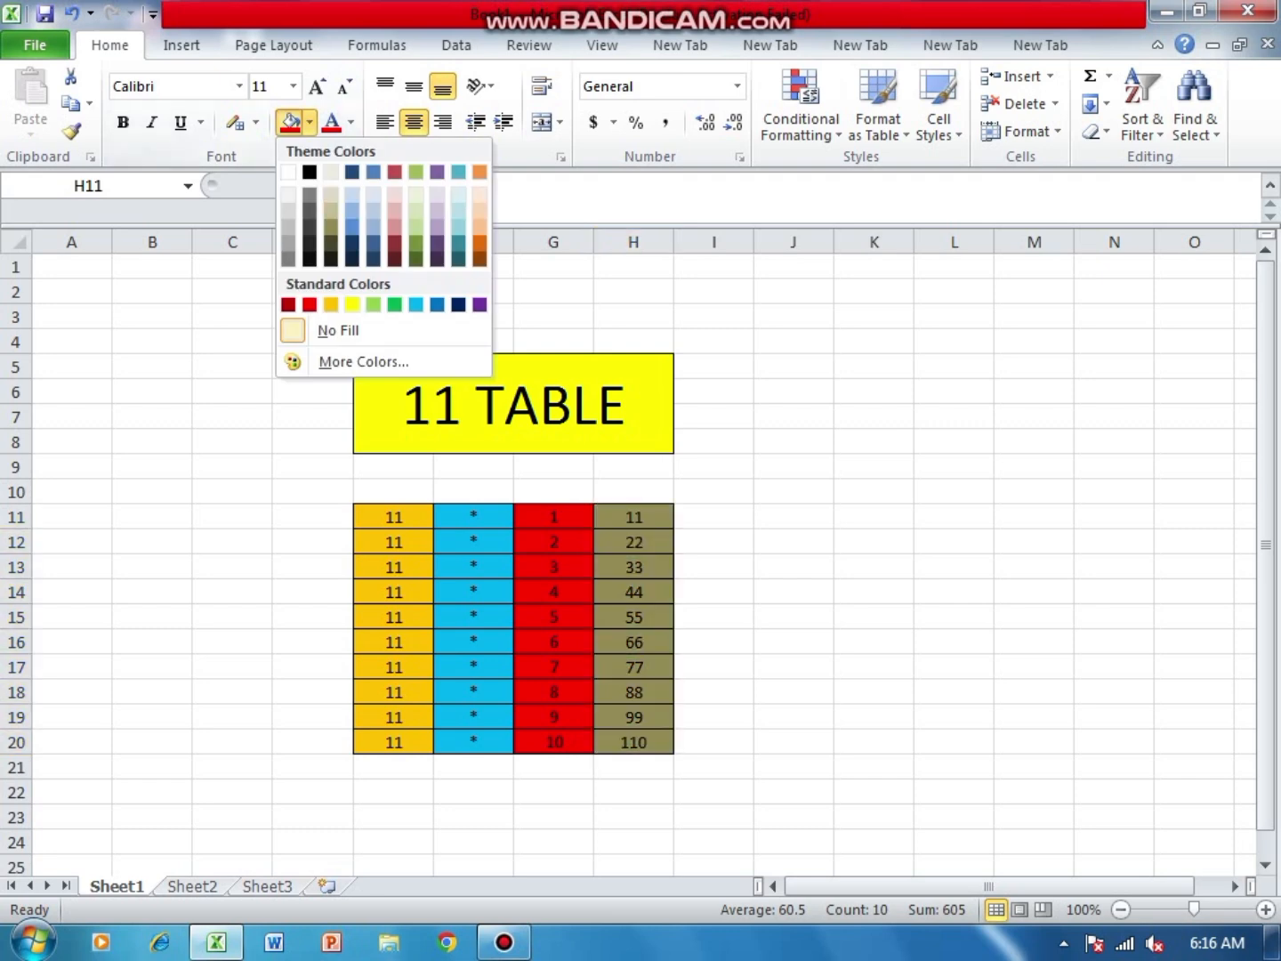
left_click(373, 305)
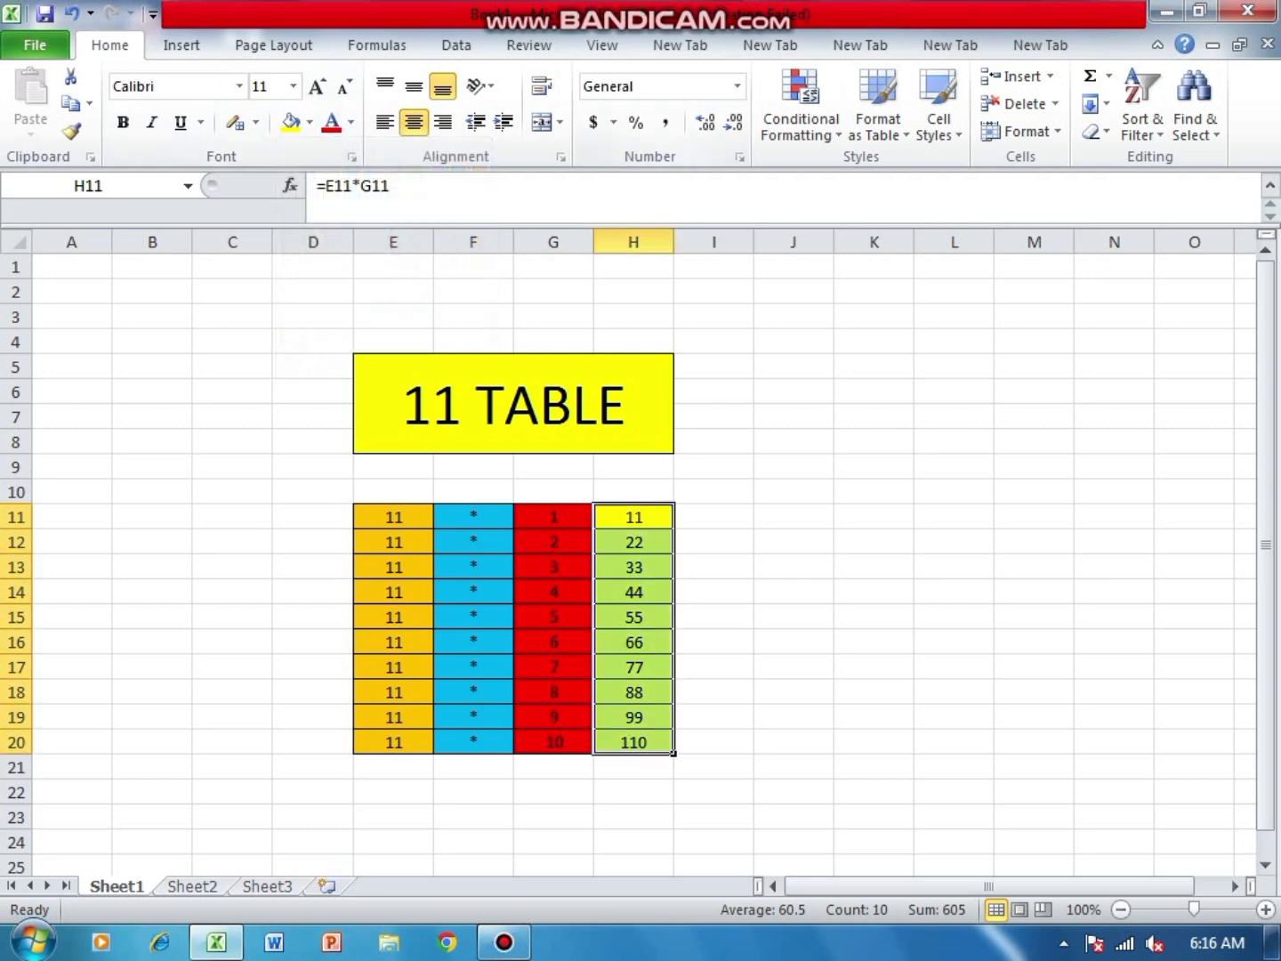
- Close the multiplication table workbook and exit the spreadsheet program to the desktop
right_click(600, 104)
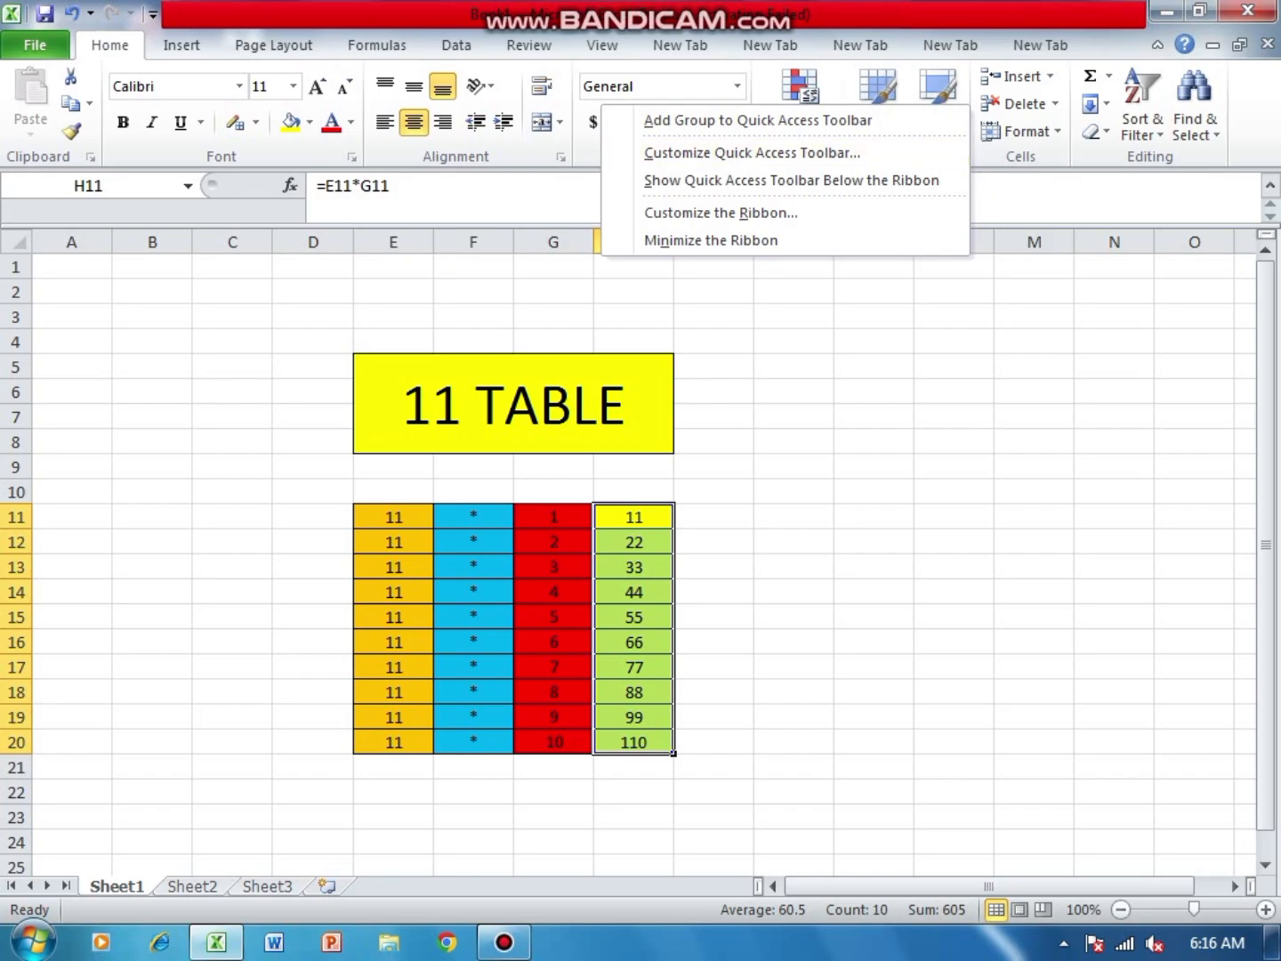
left_click(1248, 11)
left_click(637, 501)
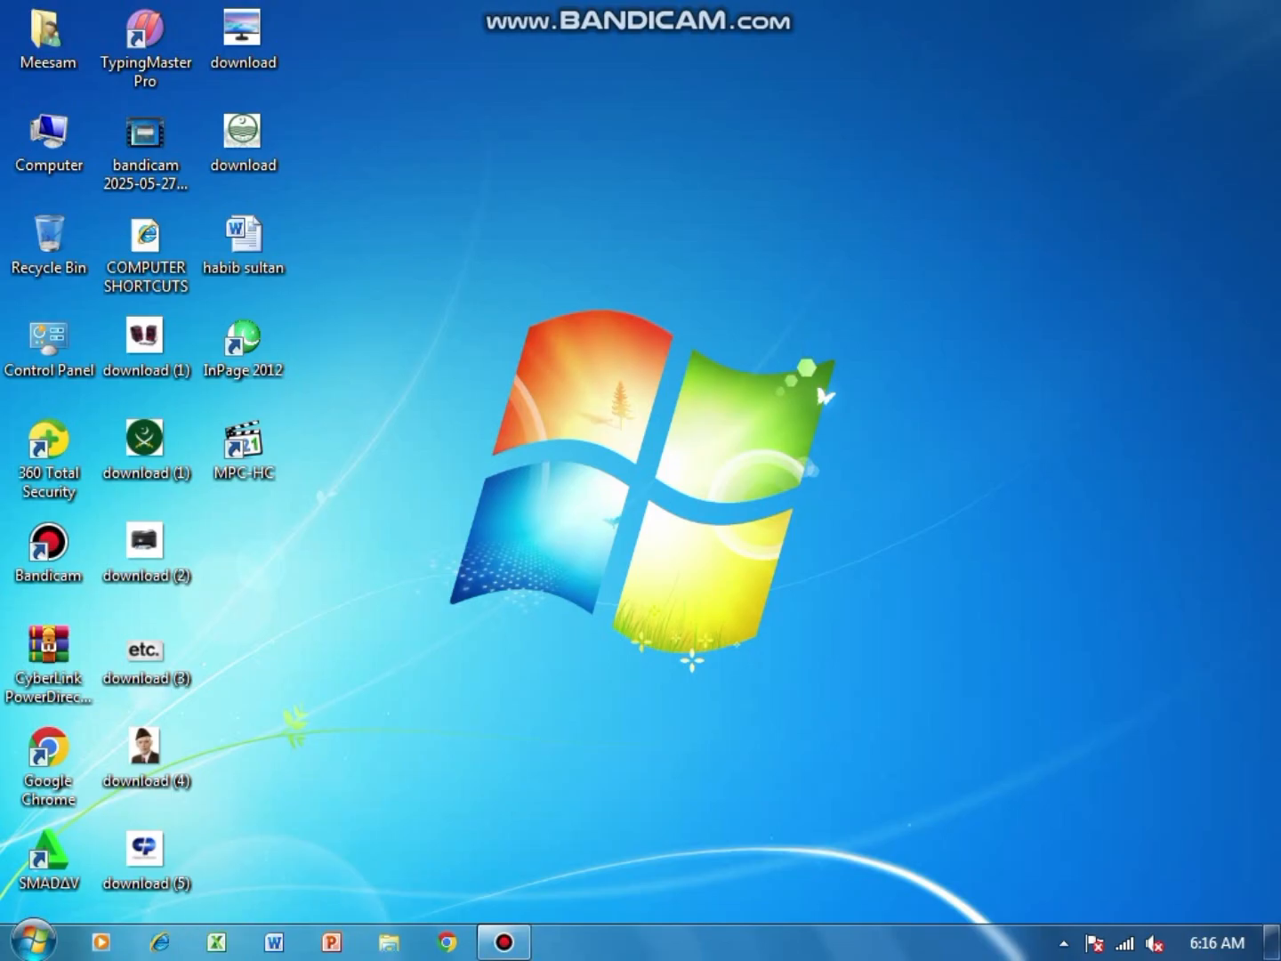
left_click(502, 941)
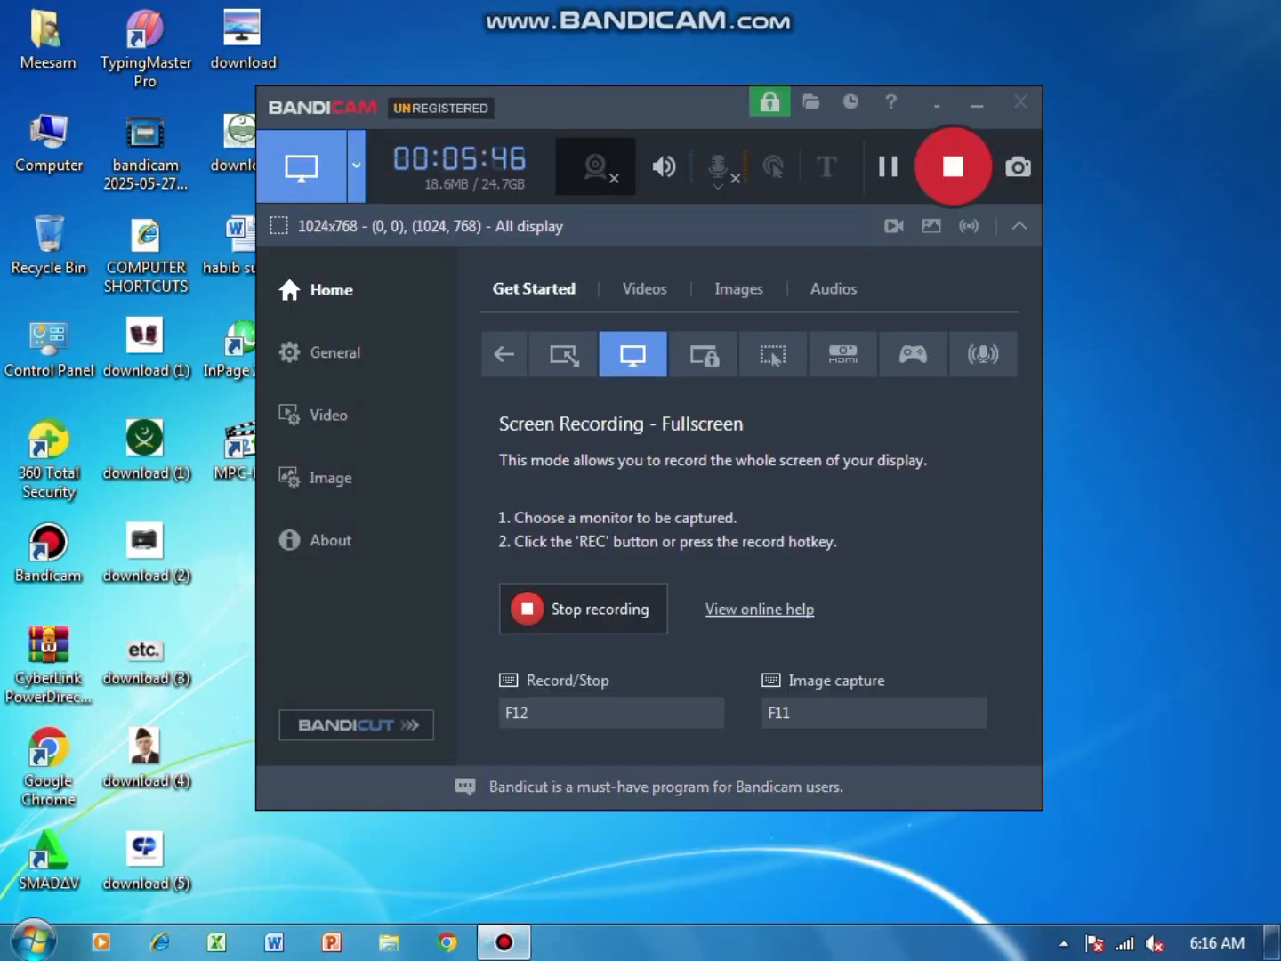